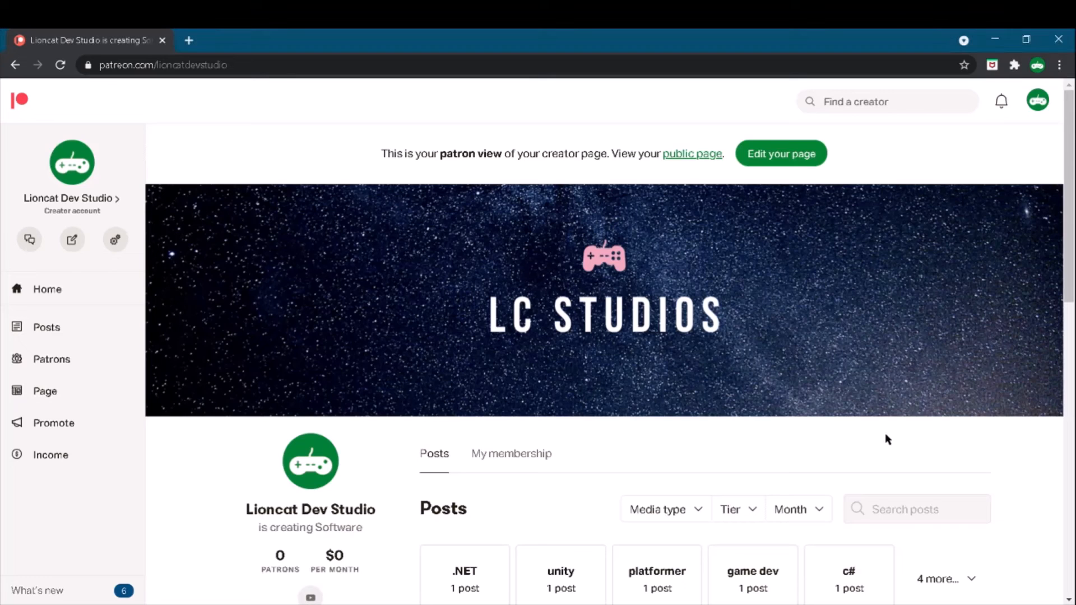
Look through the posts and membership tiers on the Lioncat Dev Studio Patreon page.
scroll(885, 439, "down", 6)
scroll(885, 439, "down", 4)
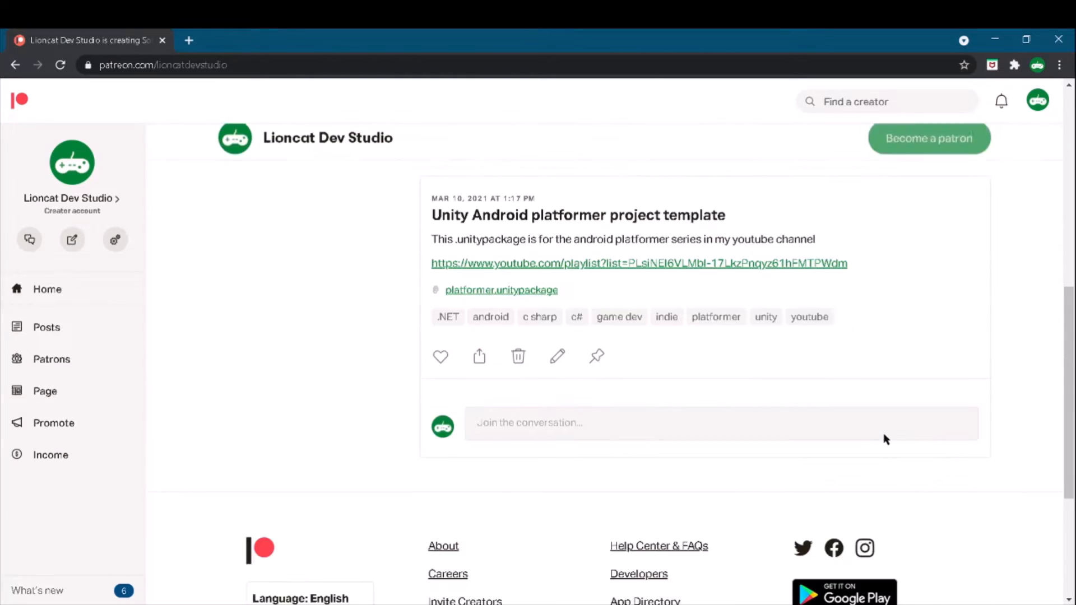
scroll(884, 436, "up", 5)
scroll(884, 435, "up", 4)
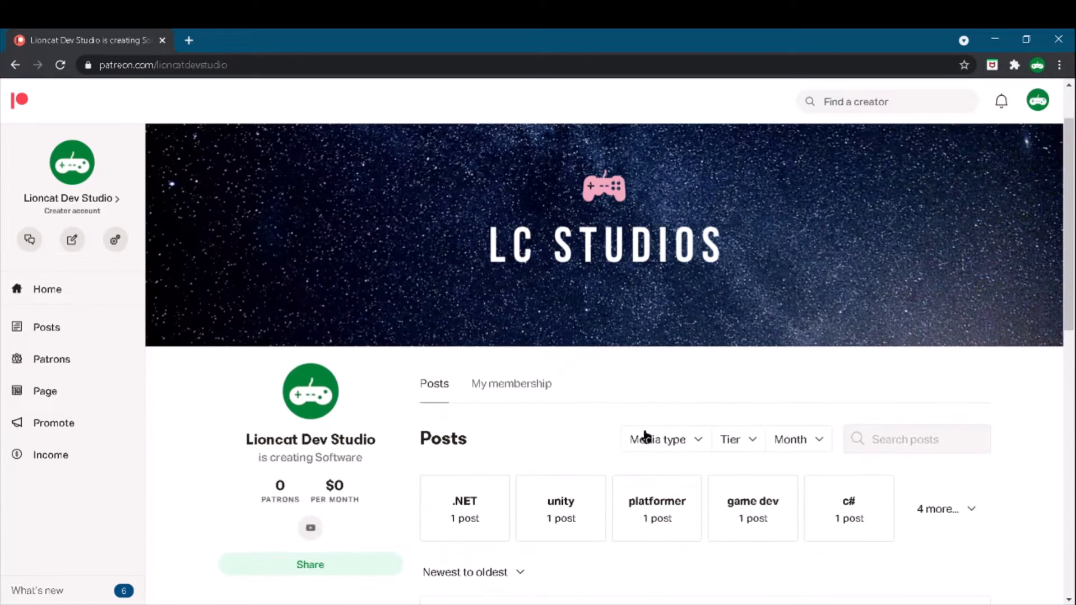
left_click(511, 383)
scroll(919, 510, "down", 4)
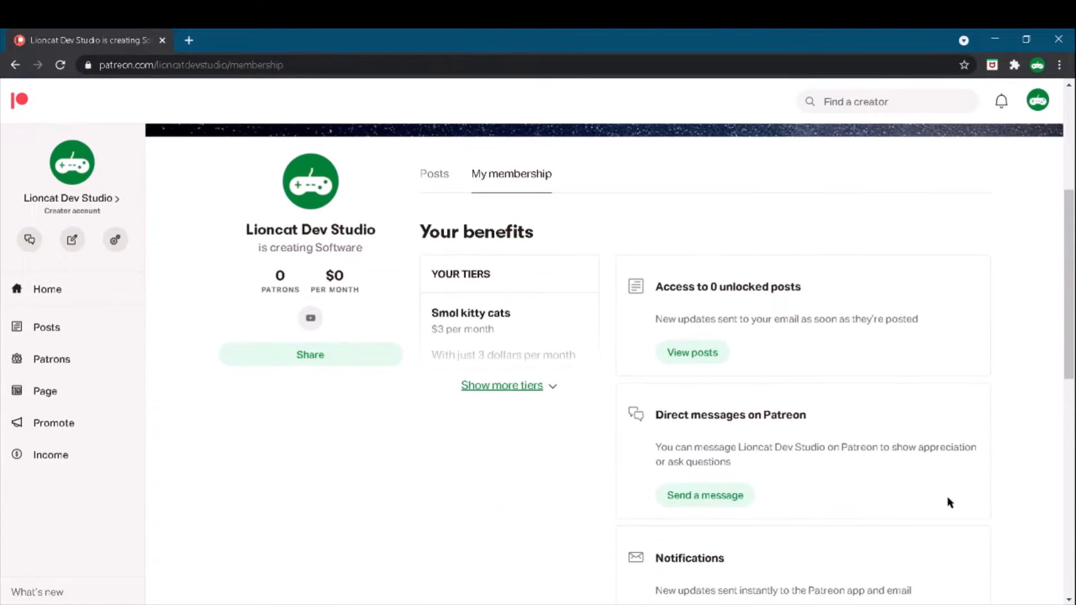
left_click(547, 386)
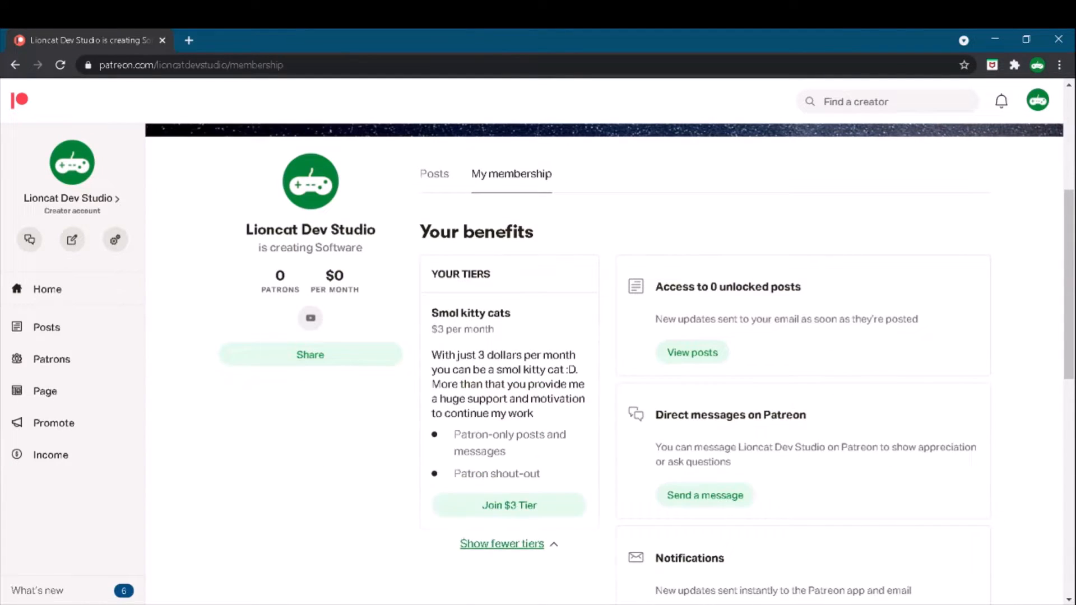
scroll(971, 570, "down", 8)
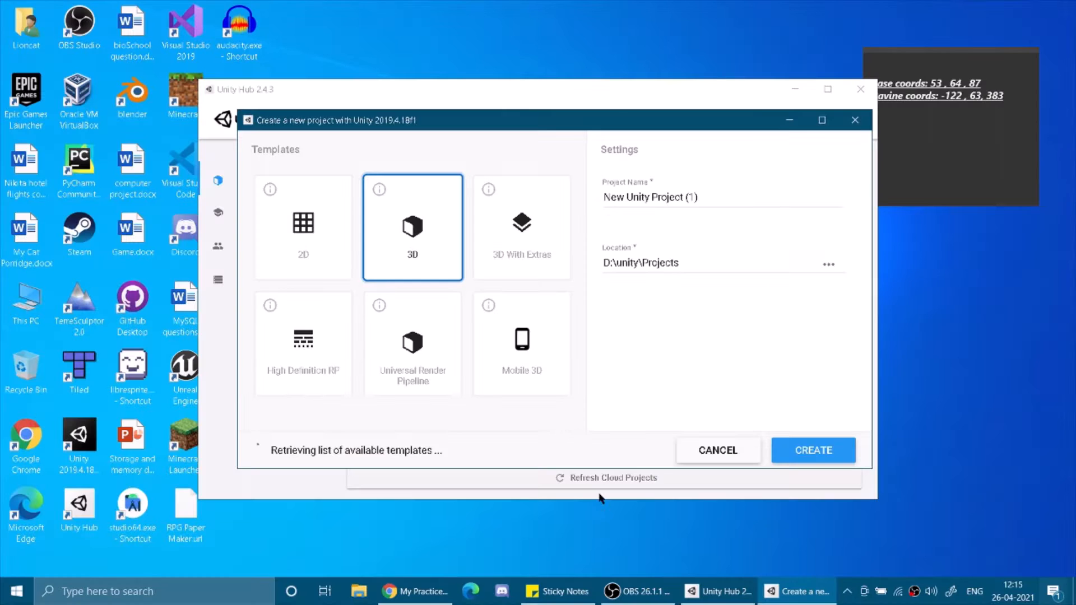
Switch to Unity Hub and create a Universal Render Pipeline project named "Tanks multiplayer !!".
left_click(446, 384)
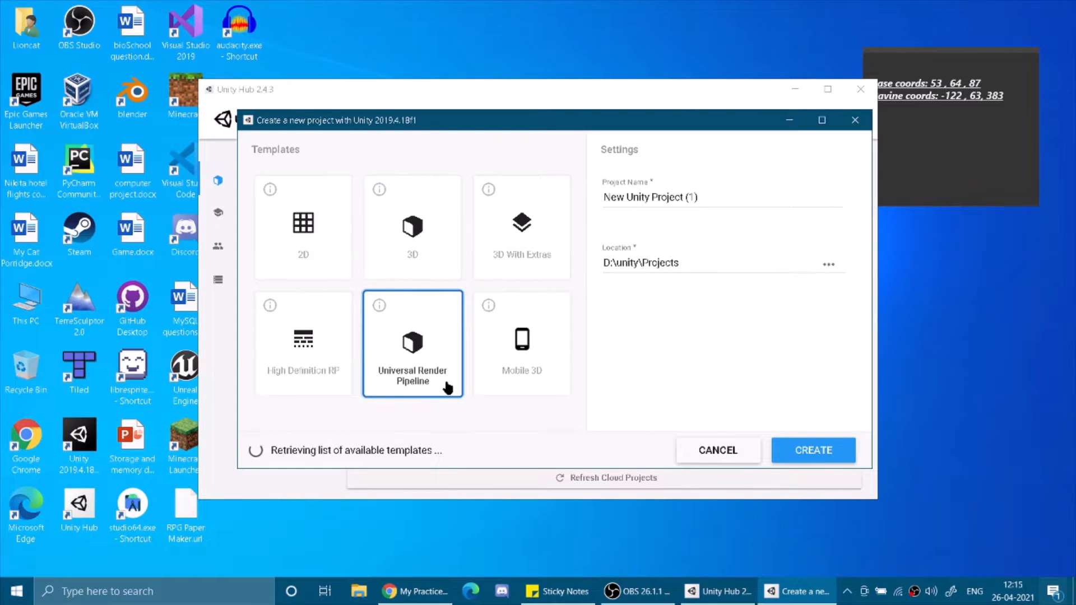
left_click(720, 193)
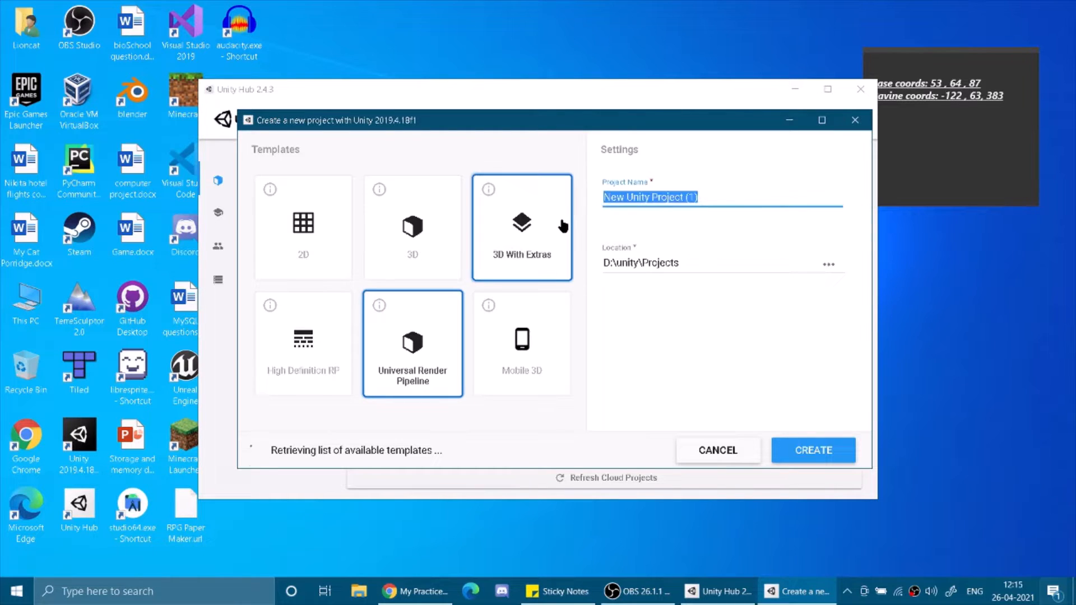
key("BackSpace")
type("Tanks")
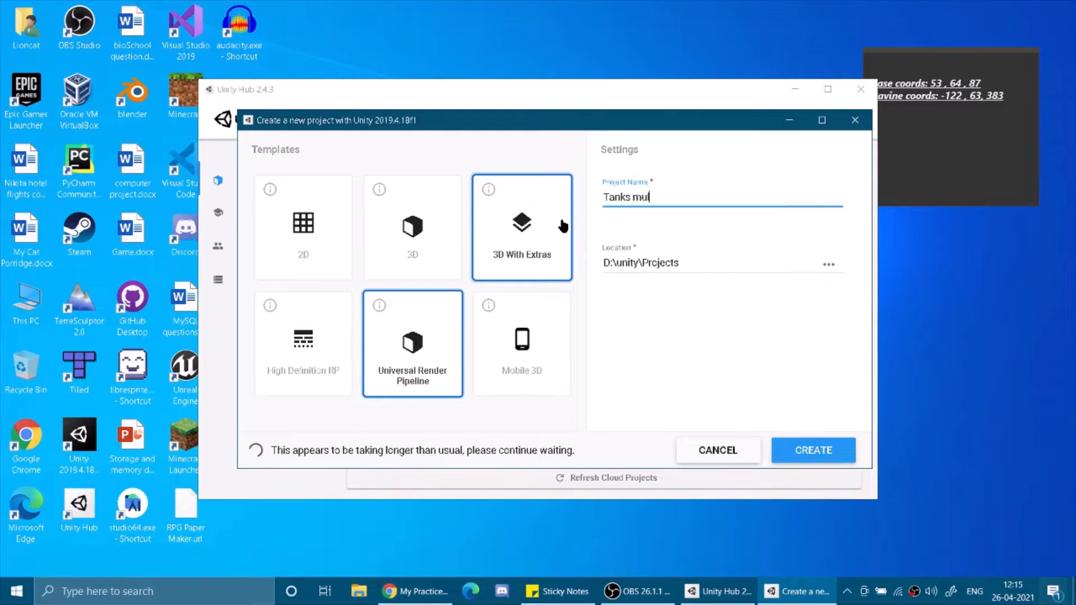
type("multiplayer !!")
left_click(846, 451)
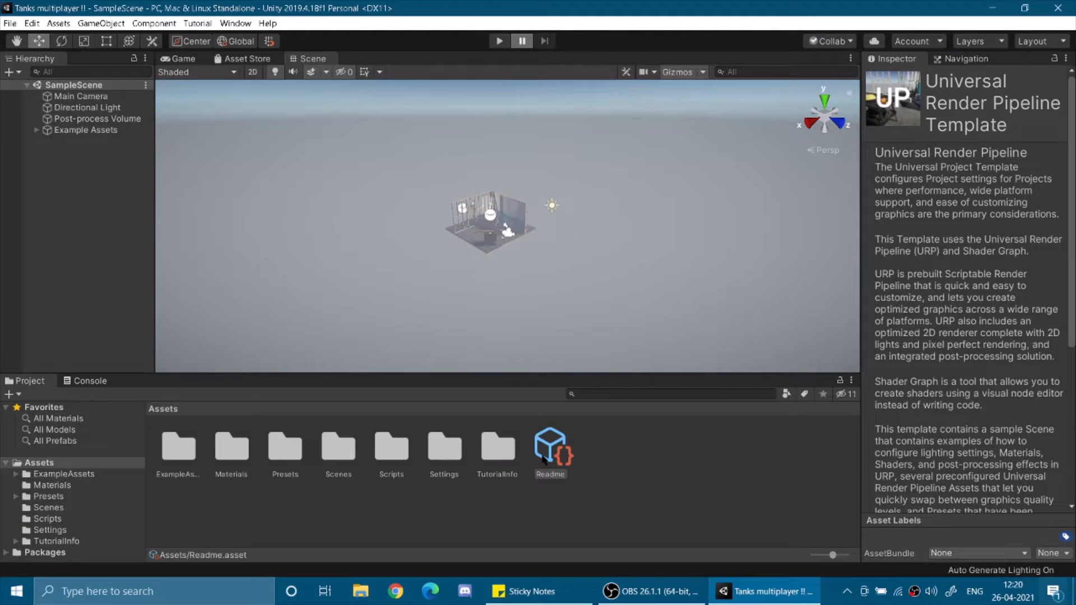
Delete the Readme asset and the TutorialInfo and ExampleAssets folders from the project's Assets.
left_click(548, 450)
key("Delete")
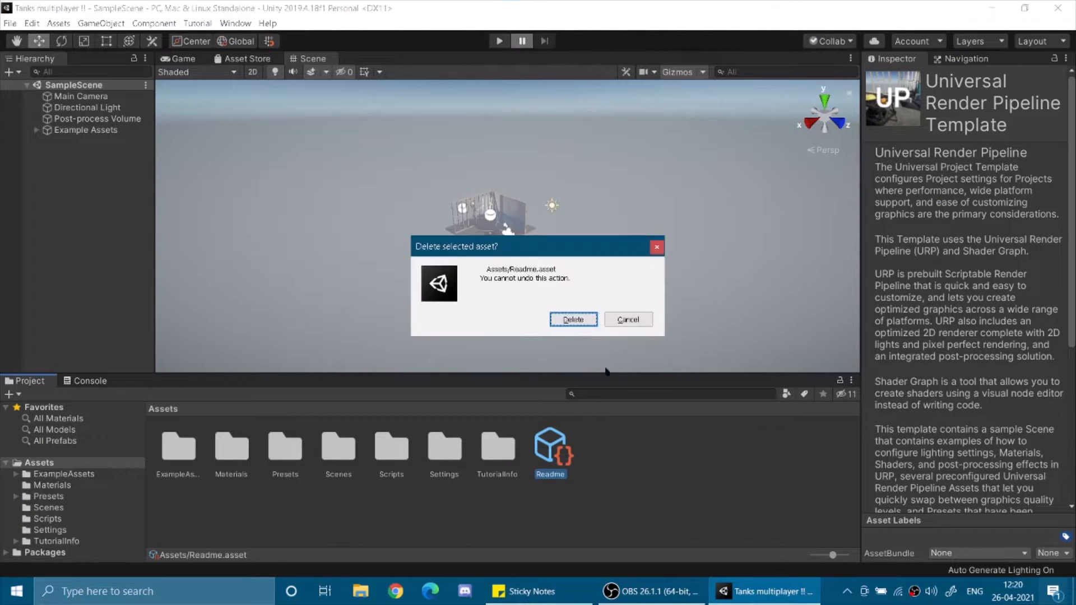
left_click(571, 319)
left_click(497, 464)
key("Delete")
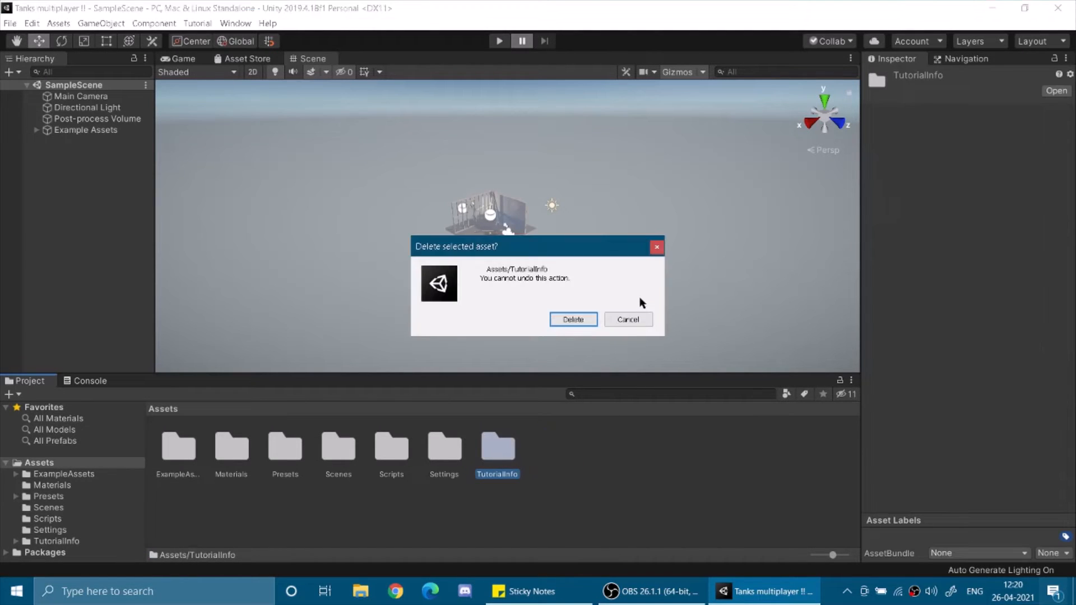
left_click(560, 322)
left_click(183, 449)
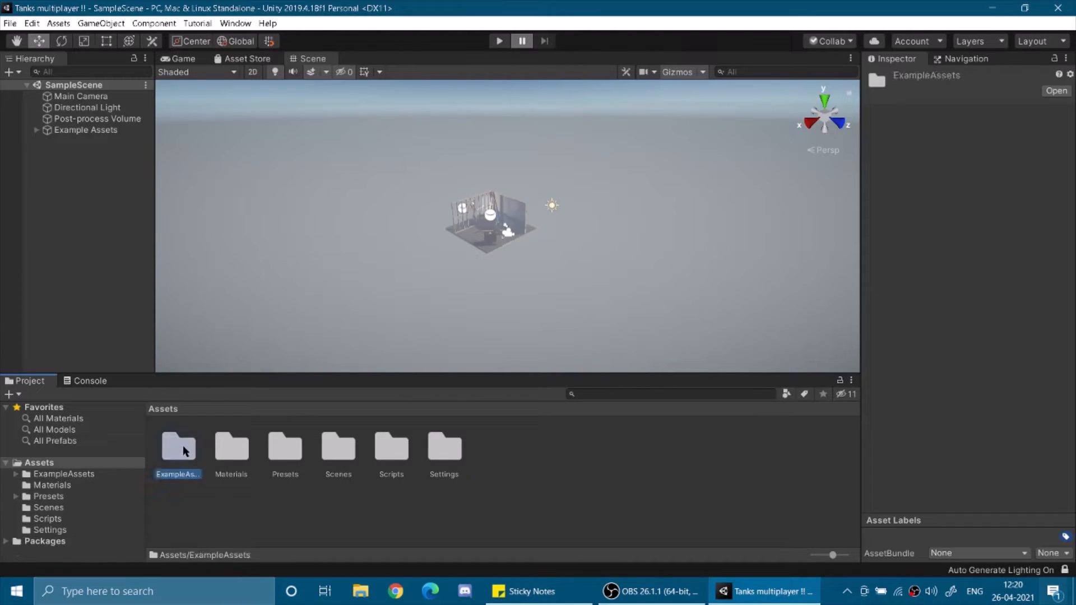
key("Delete")
left_click(579, 321)
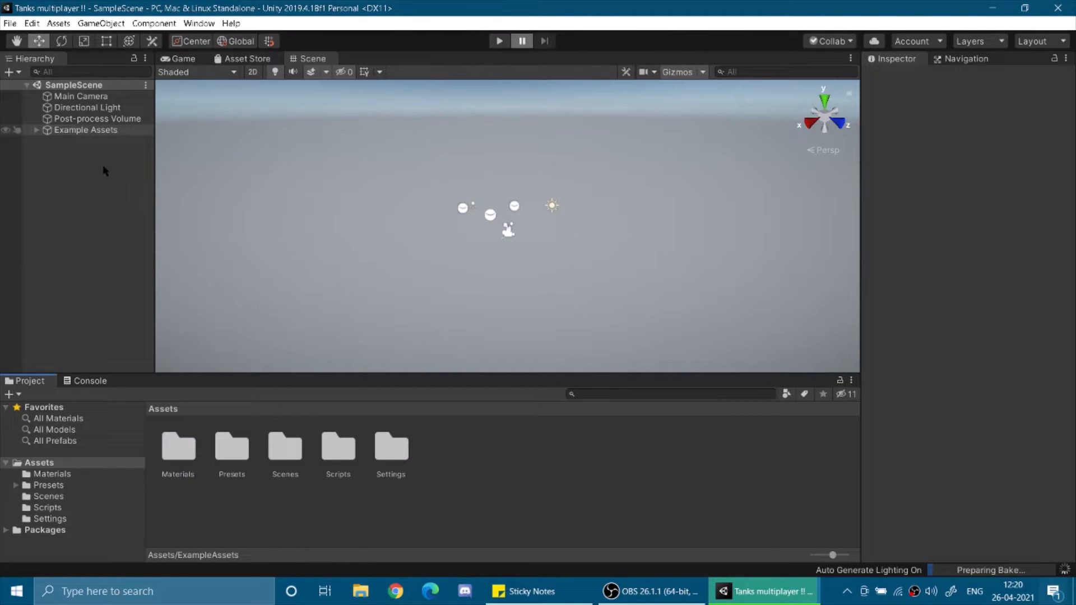
Delete the Example Assets object from SampleScene.
key("Delete")
right_click(85, 133)
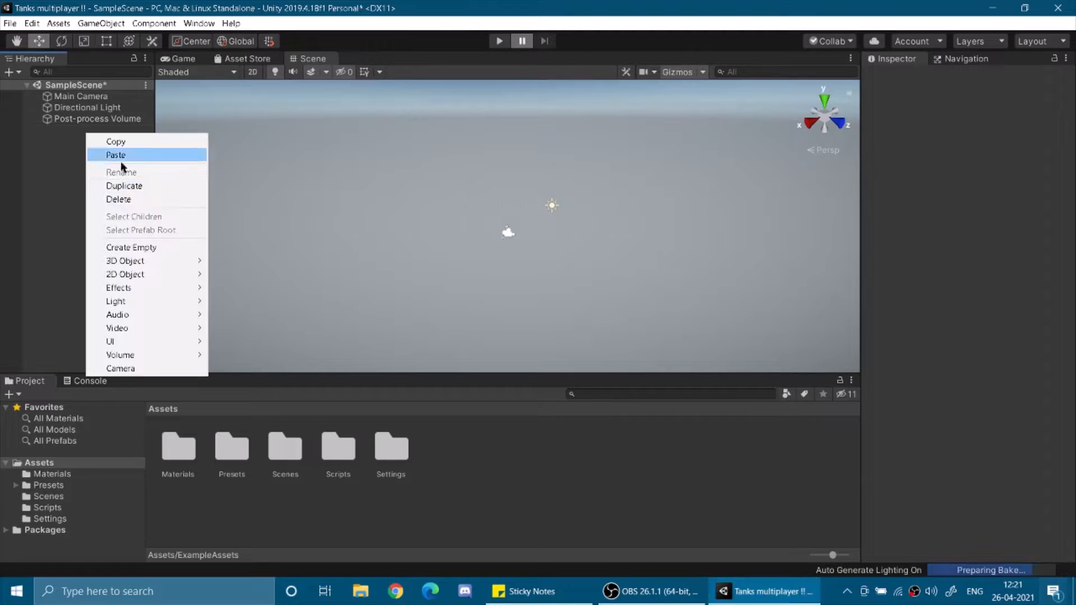
left_click(84, 130)
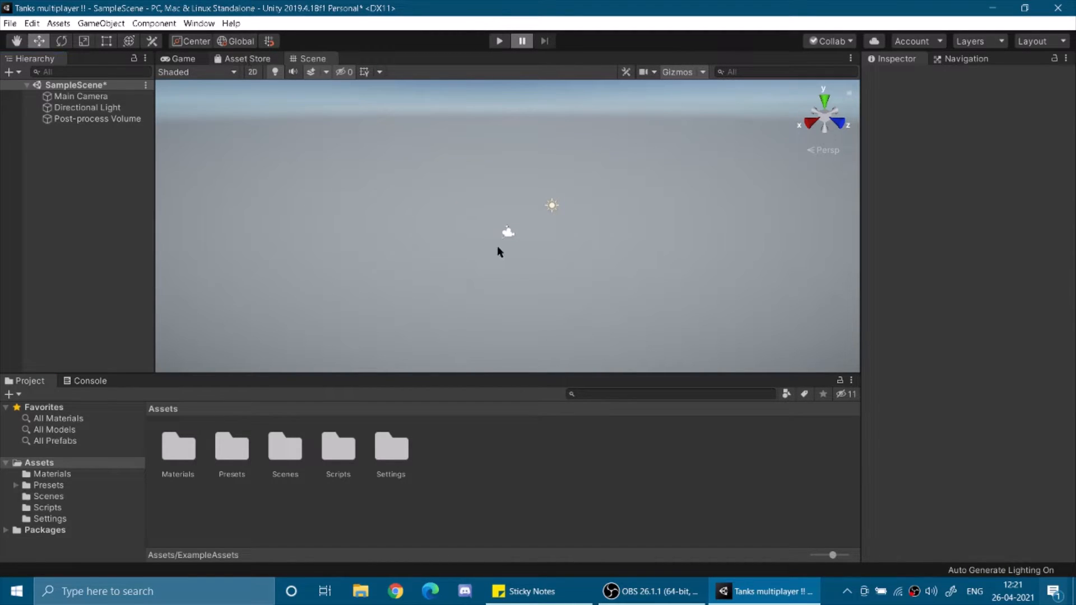
Open the Asset Store inside the editor and search it for "tanks".
key("ctrl+9")
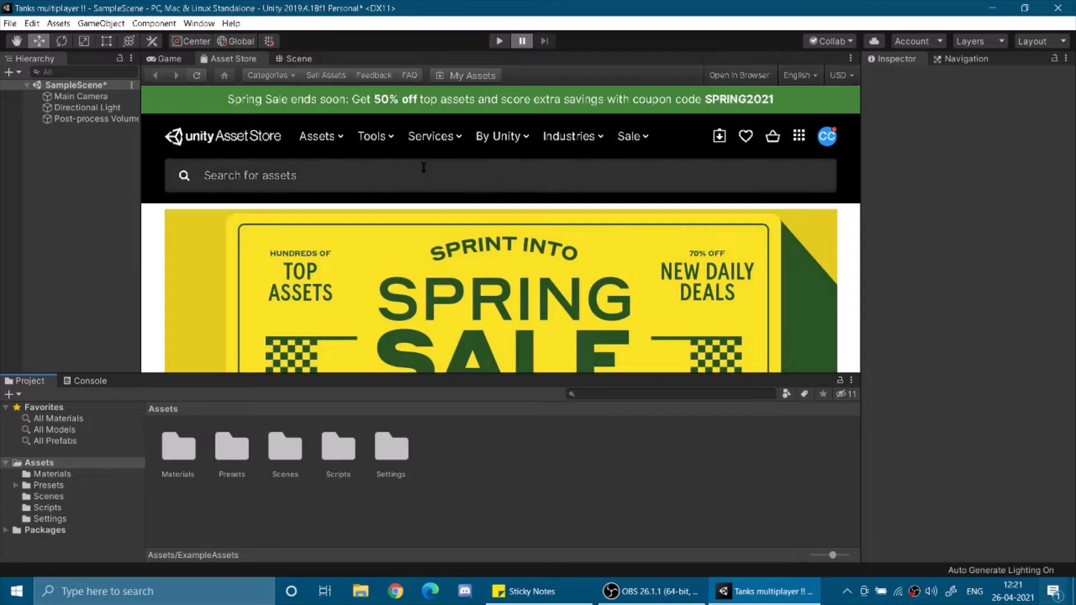
left_click(423, 168)
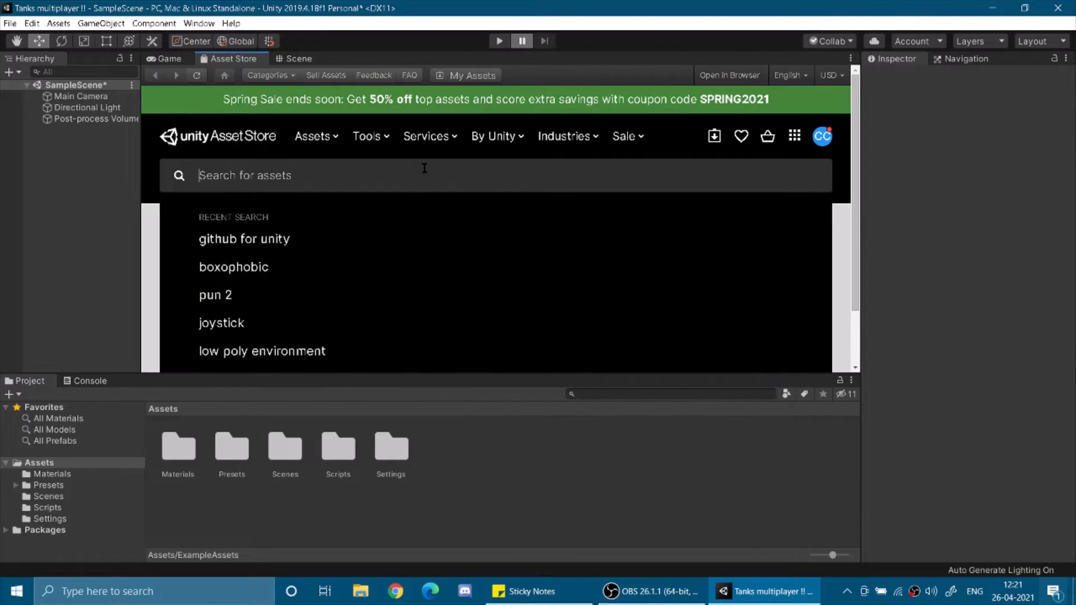
type("Tanks")
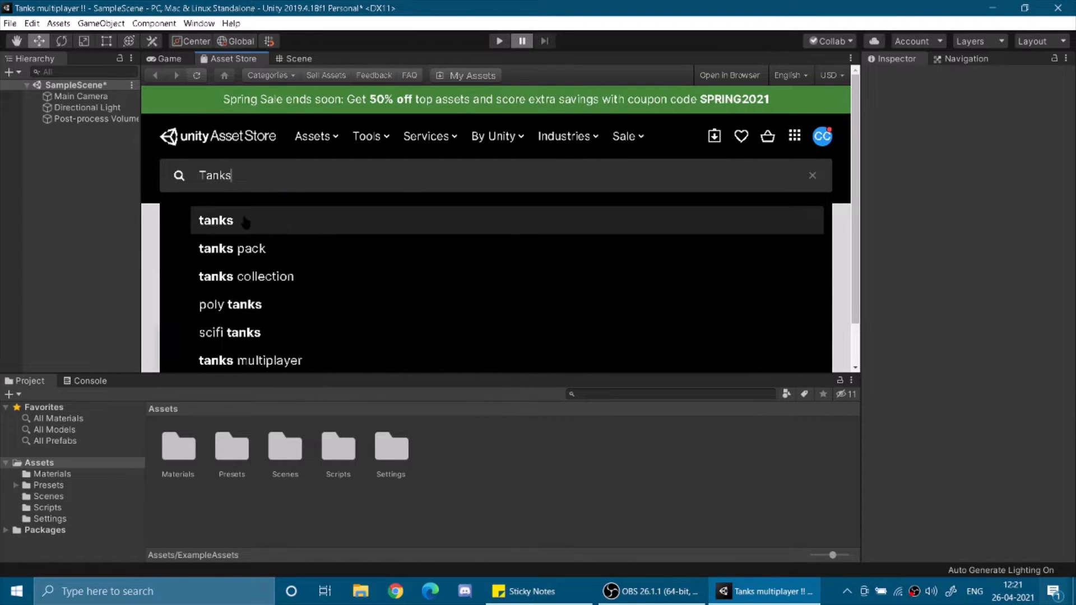
left_click(243, 220)
Find the free Tanks! Tutorial by Unity Technologies in the results and download it.
scroll(430, 297, "down", 2)
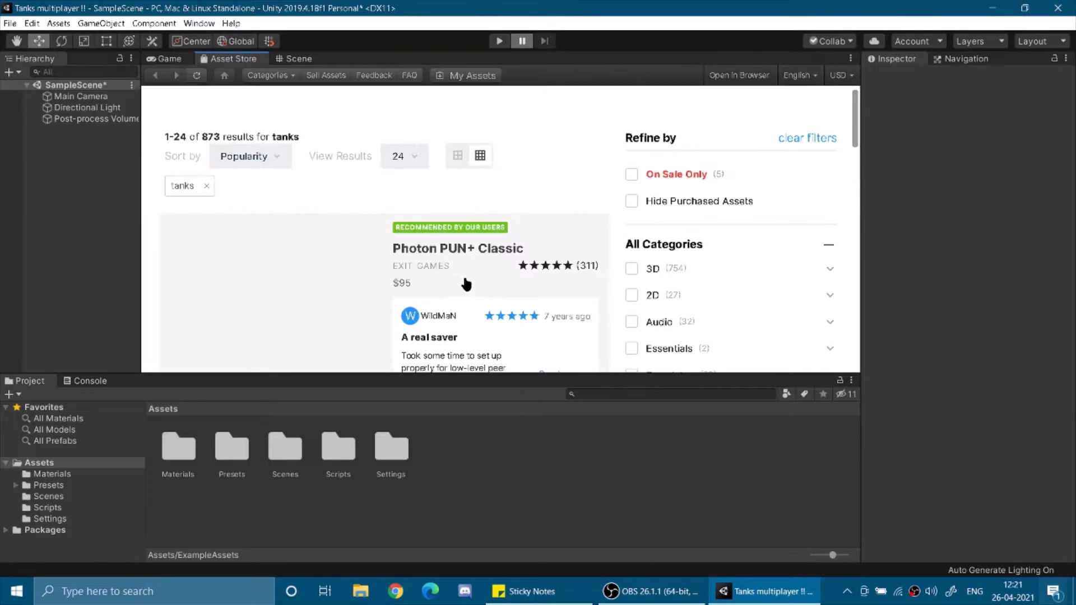
scroll(505, 277, "down", 2)
scroll(728, 283, "down", 3)
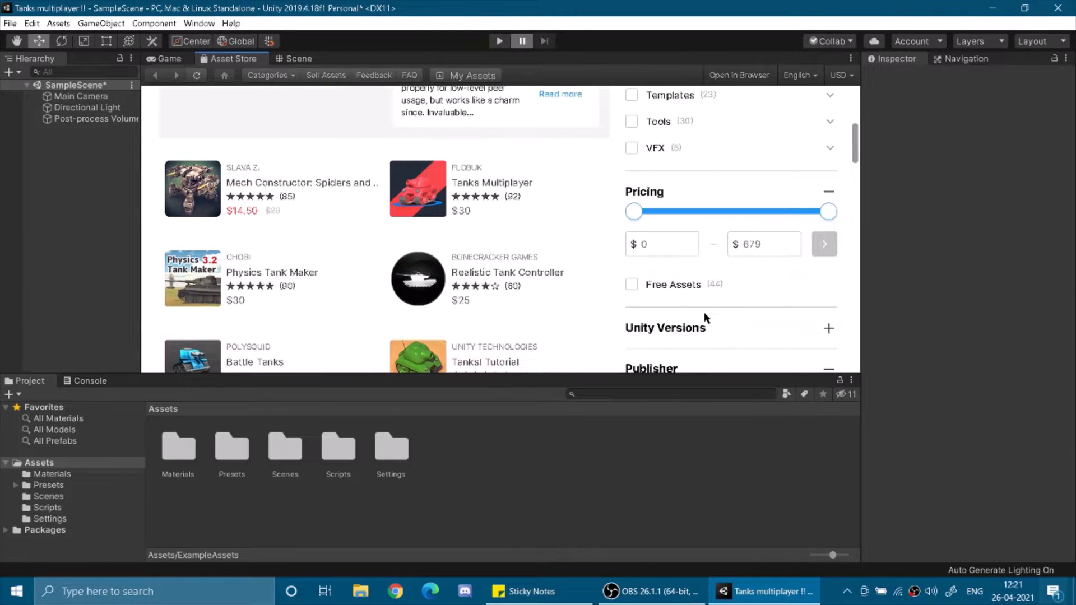
scroll(704, 312, "down", 2)
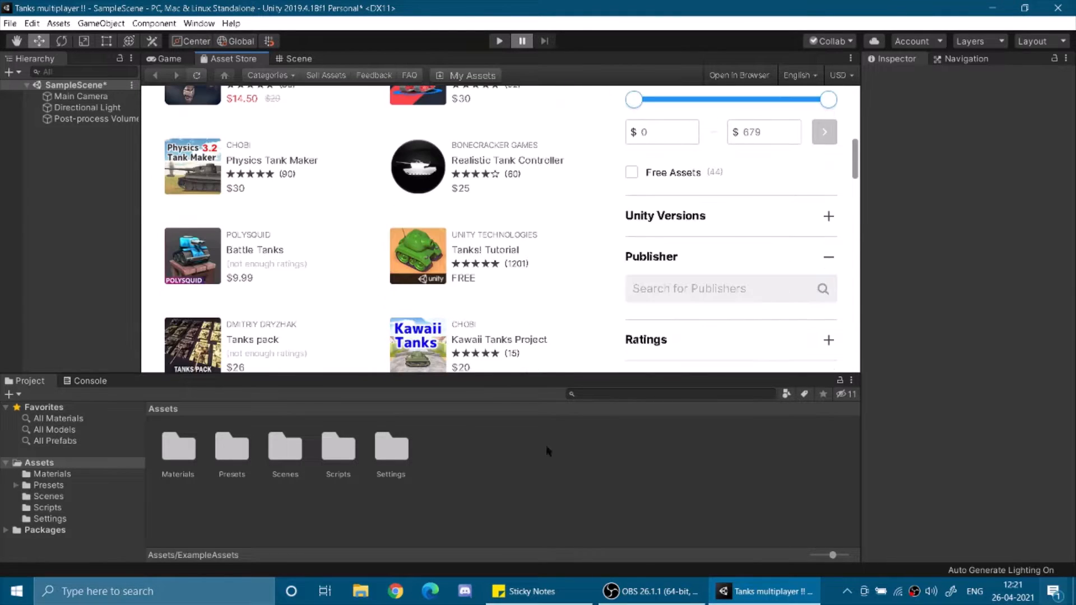
left_click(474, 255)
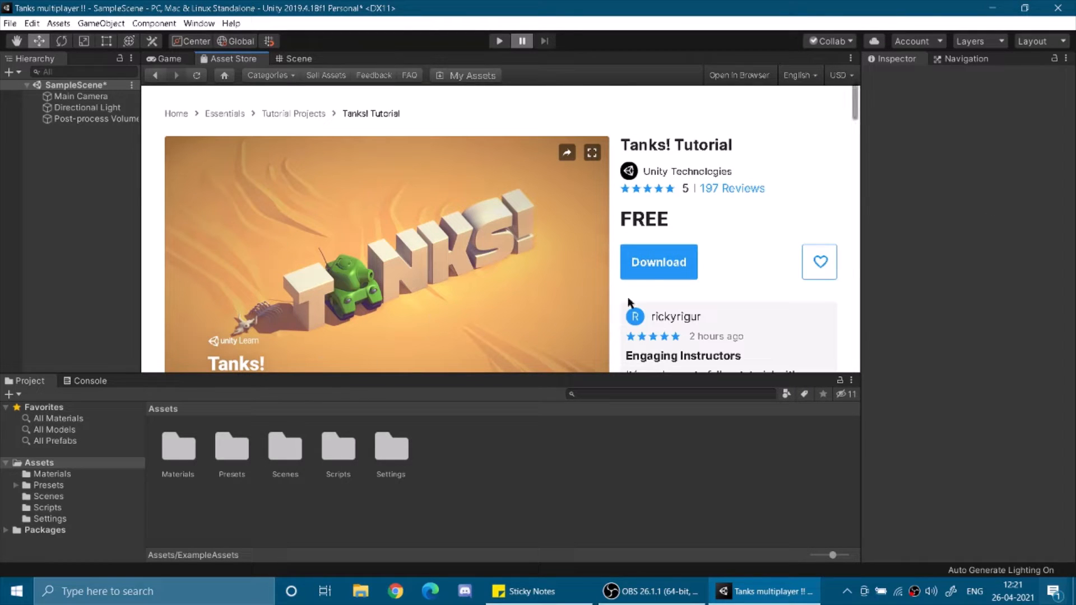
left_click(655, 271)
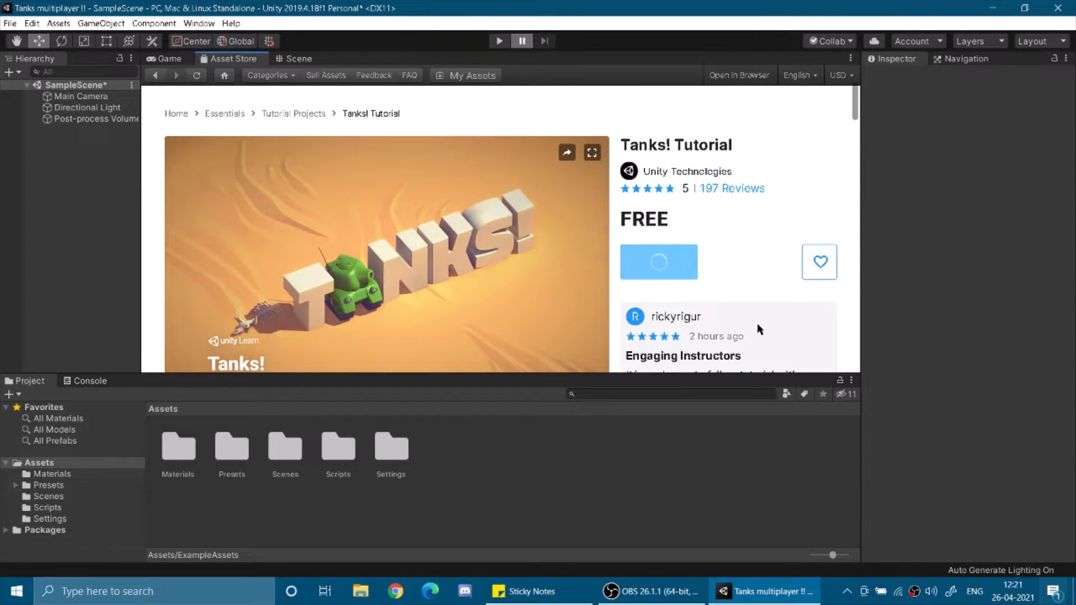
Browse the preview images of the Tanks! Tutorial asset.
scroll(600, 283, "down", 1)
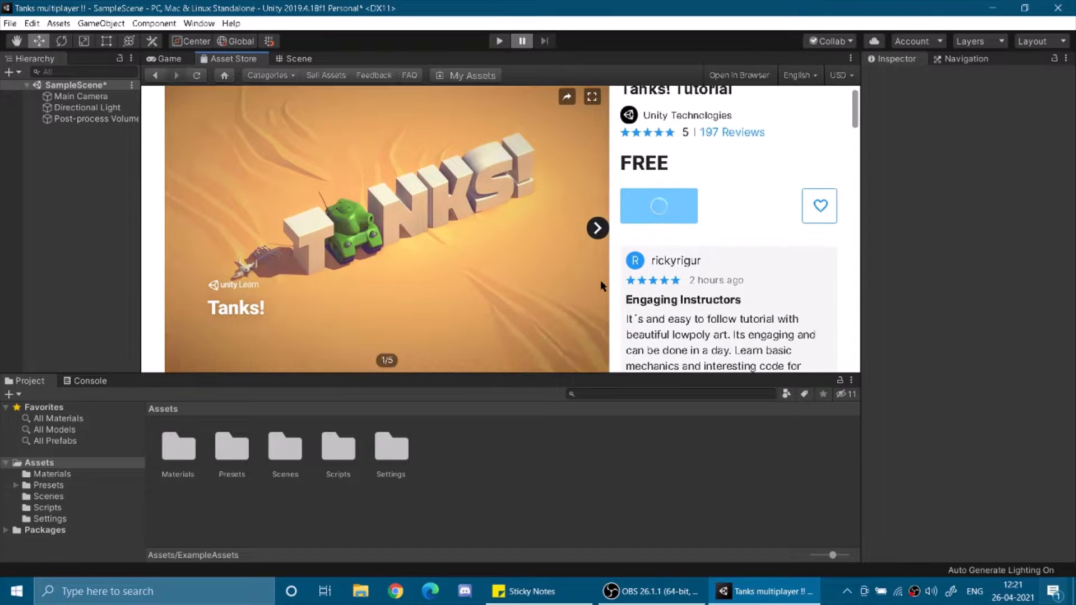
left_click(598, 230)
left_click(598, 230)
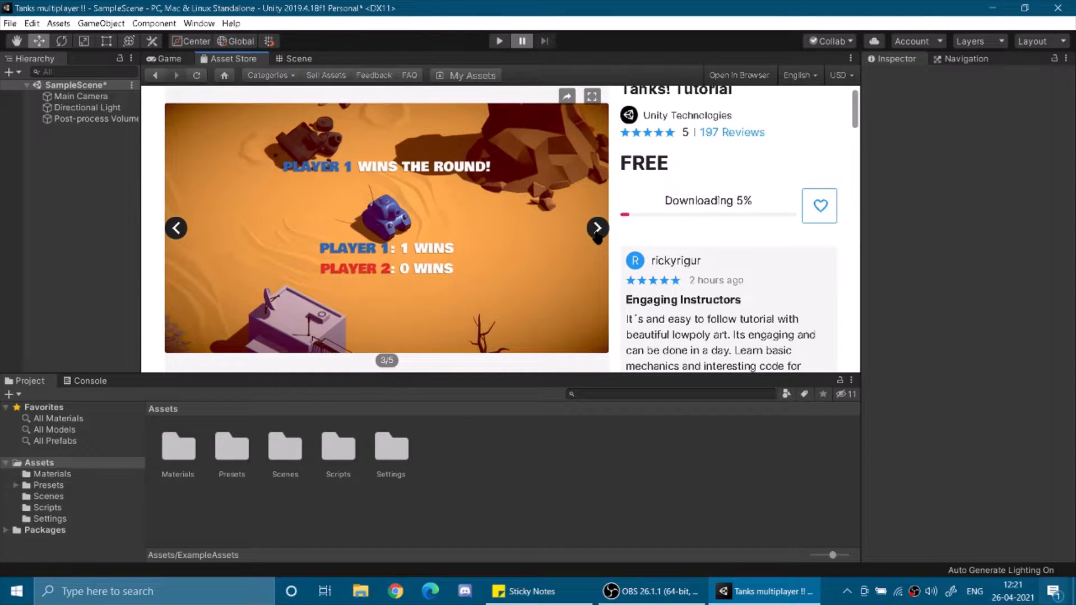
left_click(597, 230)
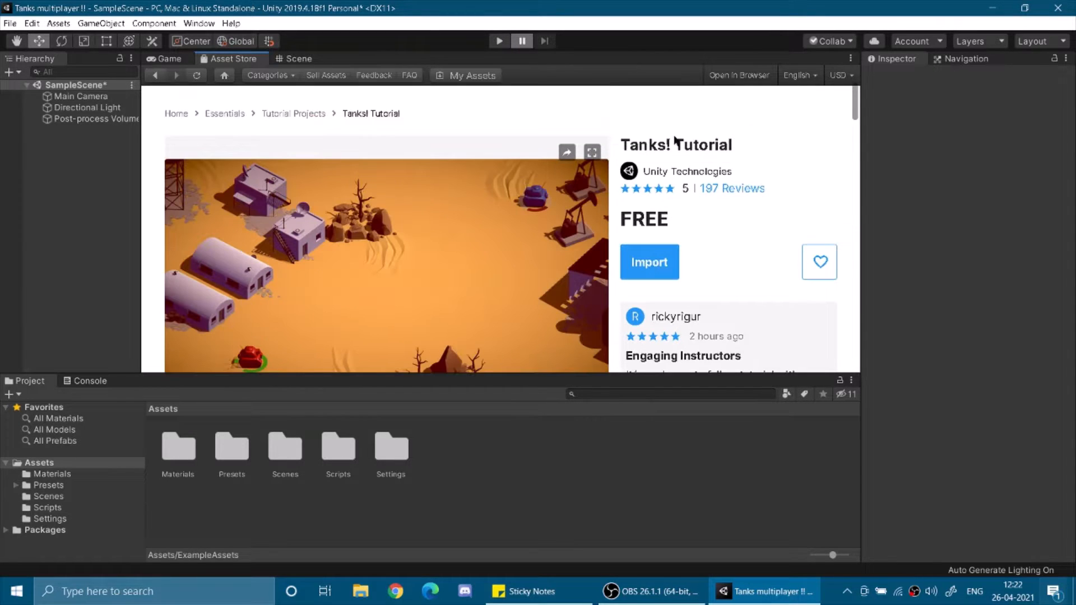
Start importing the Tanks! Tutorial package, accepting the project settings overwrite and installing its Package Manager dependencies.
left_click(650, 263)
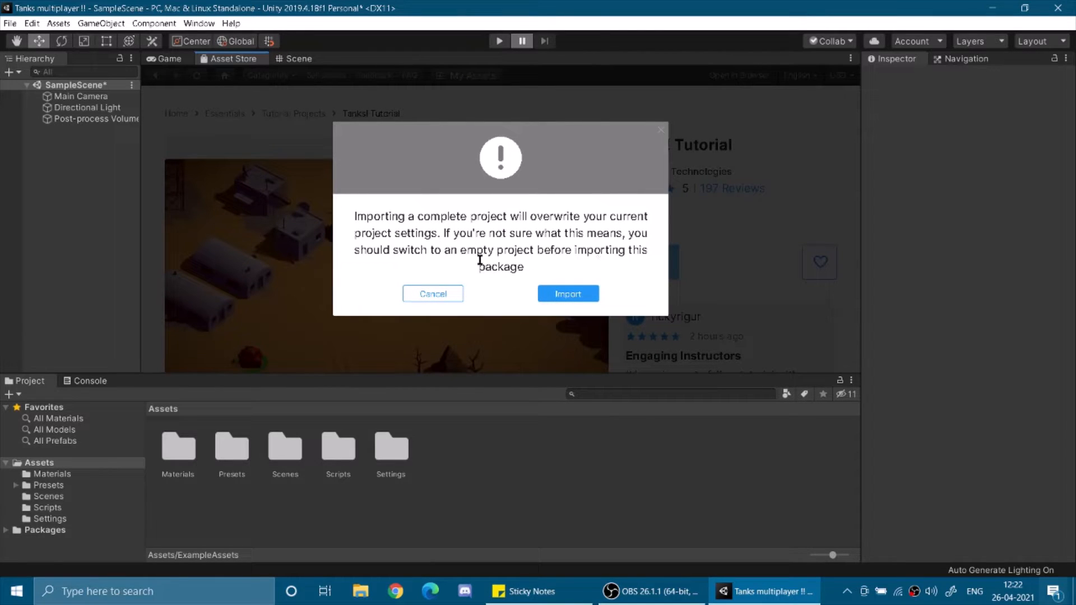
left_click(564, 294)
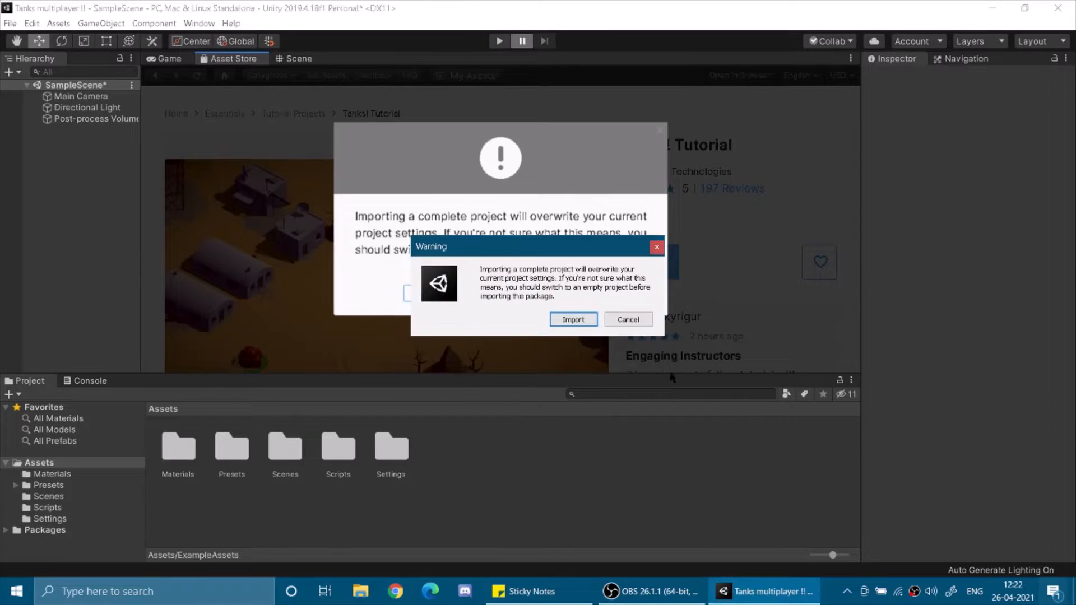
left_click(574, 321)
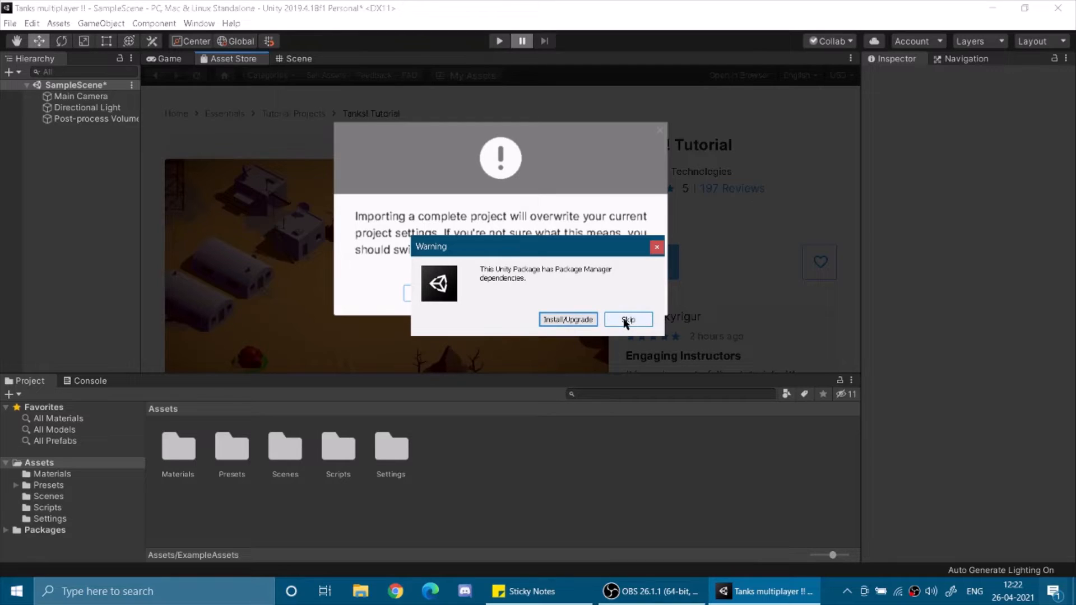
key("Return")
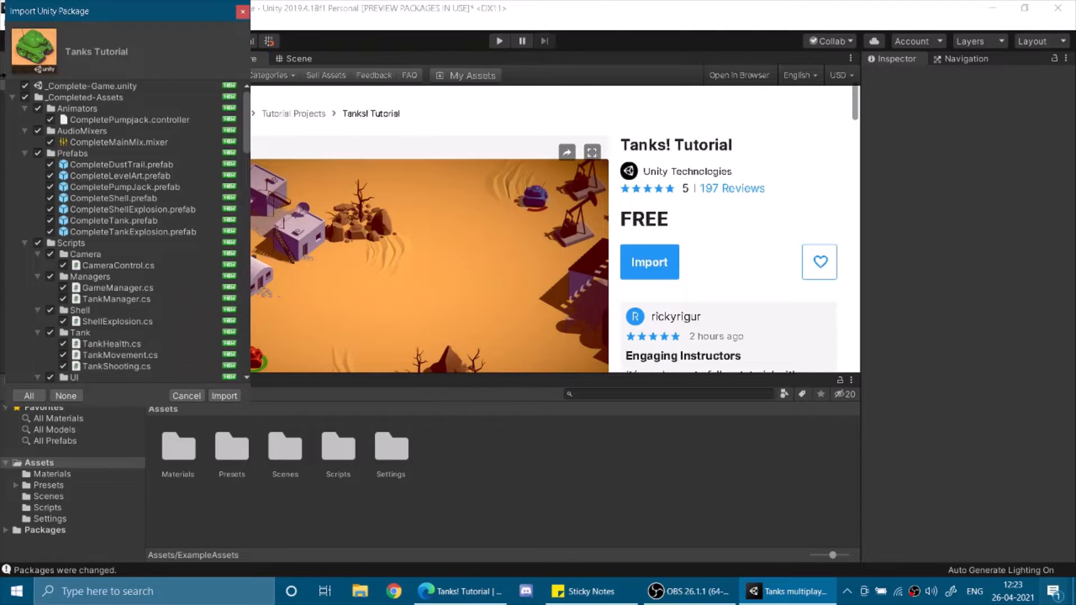
Review the Tanks Tutorial package contents and import all of its items into the project.
scroll(191, 332, "down", 10)
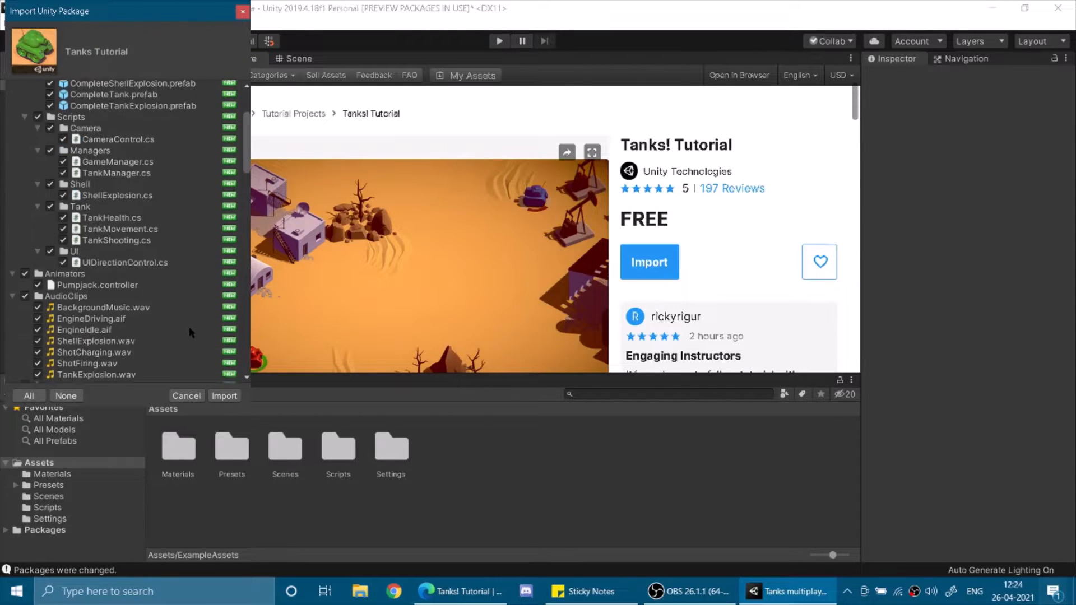
scroll(191, 334, "down", 3)
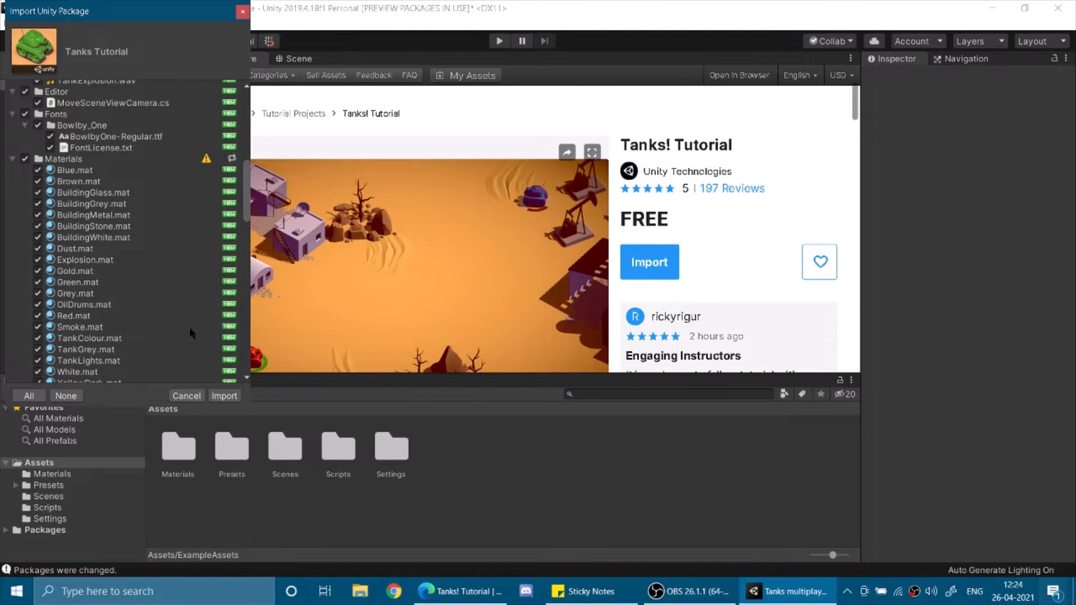
mouse_move(206, 160)
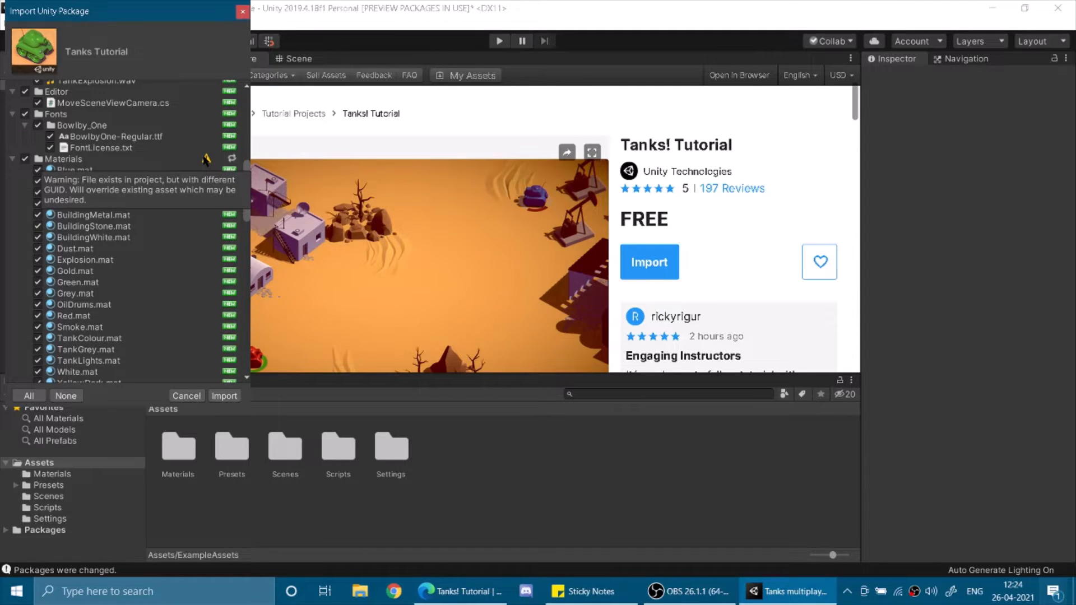
scroll(120, 292, "down", 8)
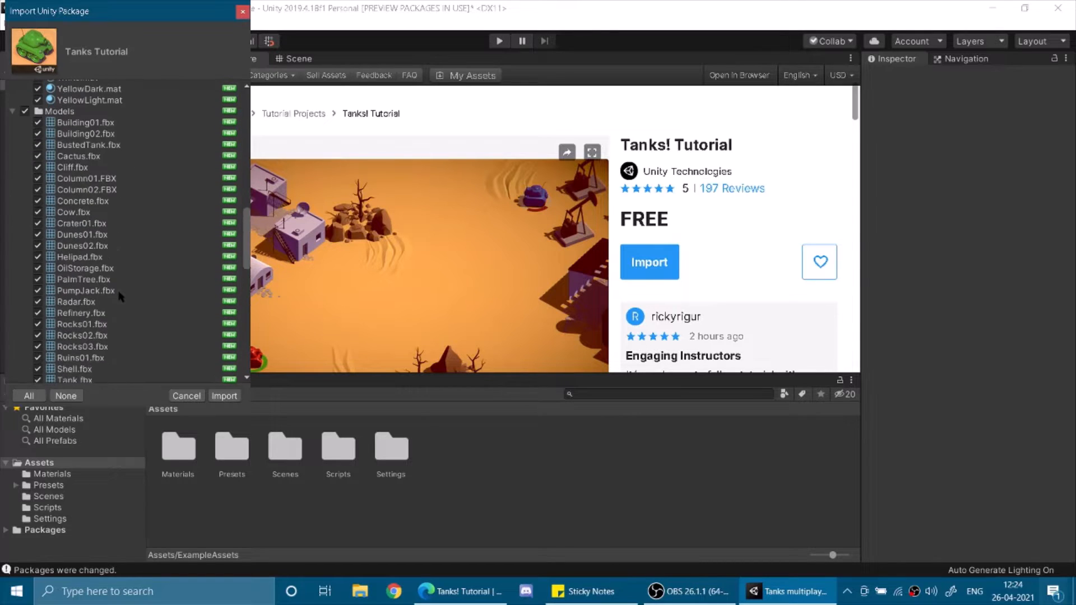
scroll(191, 215, "down", 15)
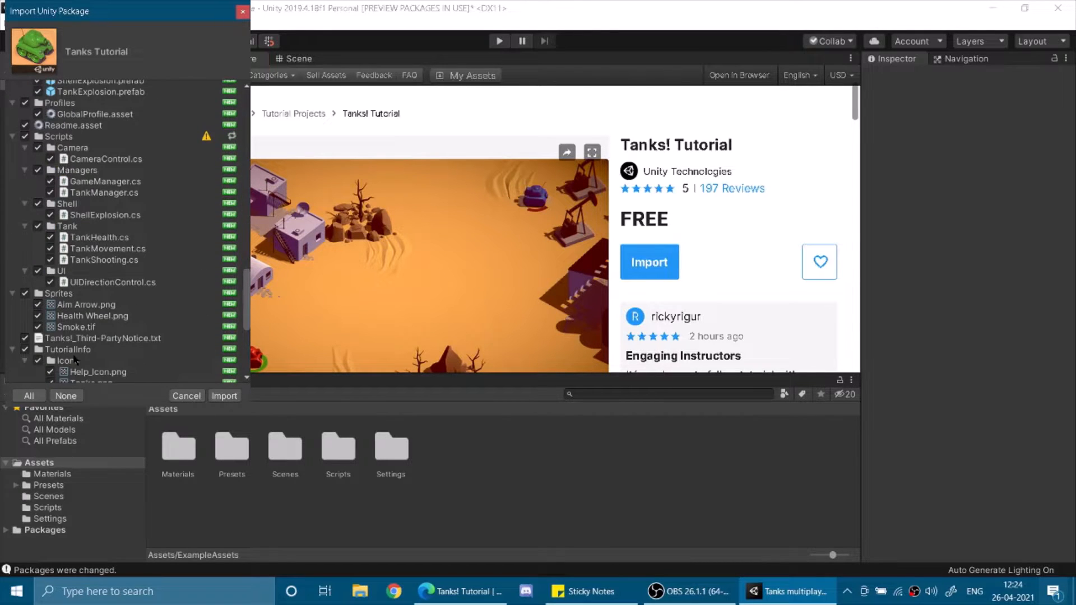
scroll(194, 218, "down", 2)
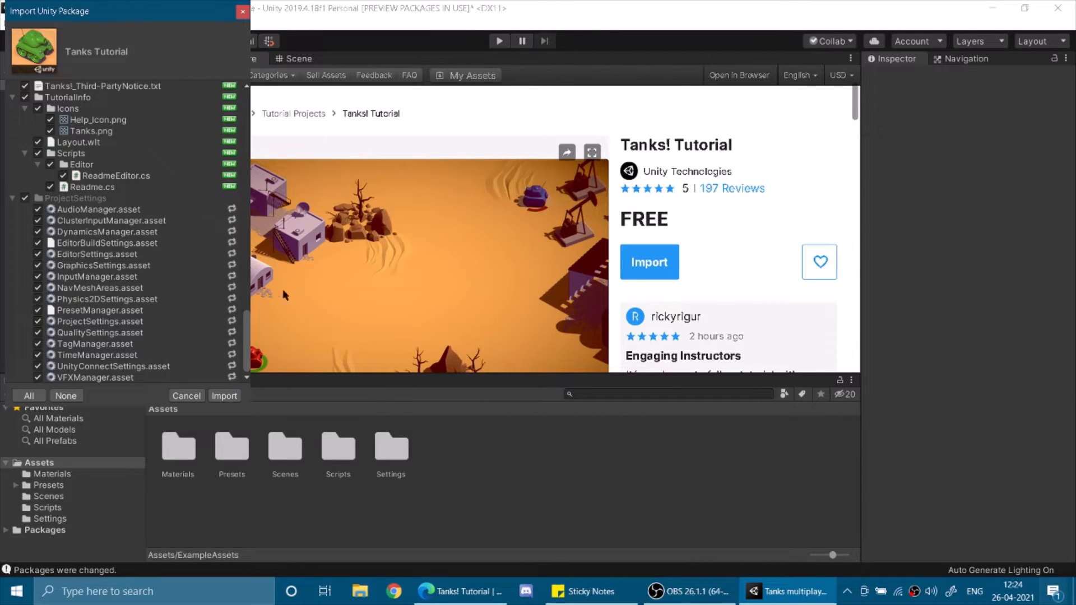
left_click(223, 395)
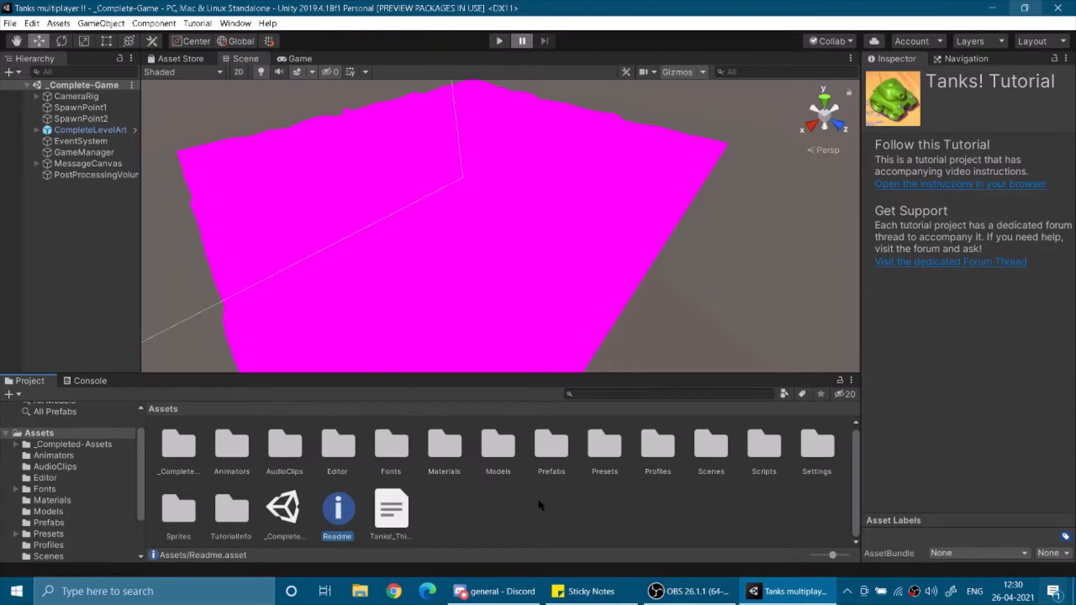
Delete the _Complete-Game scene, the Readme and the Tanks!_Third-PartyNotice file from the Assets folder.
left_click(391, 507)
left_click(283, 511, "shift")
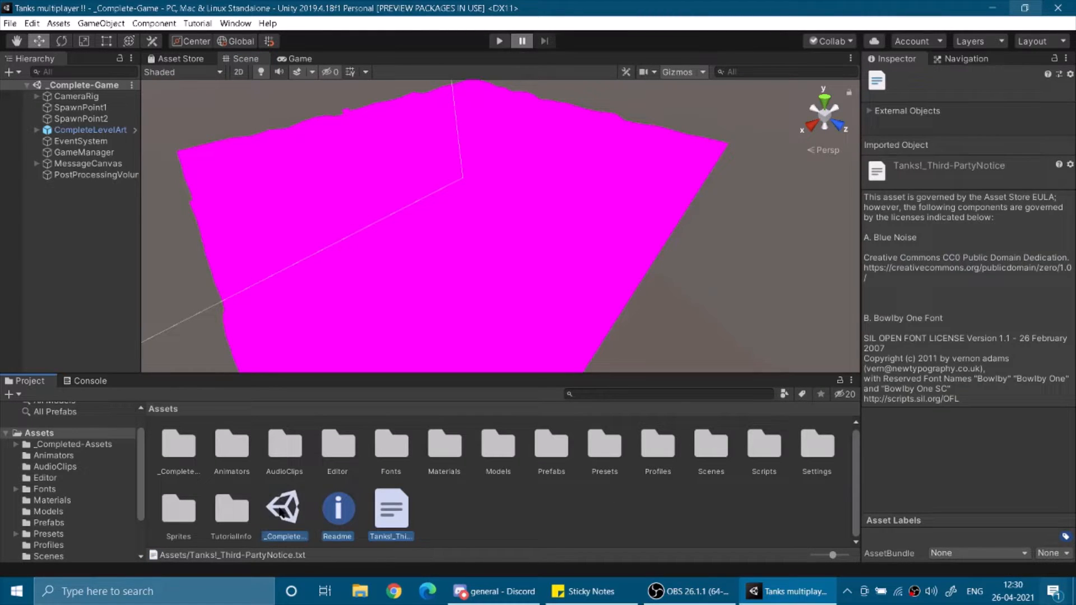
key("Delete")
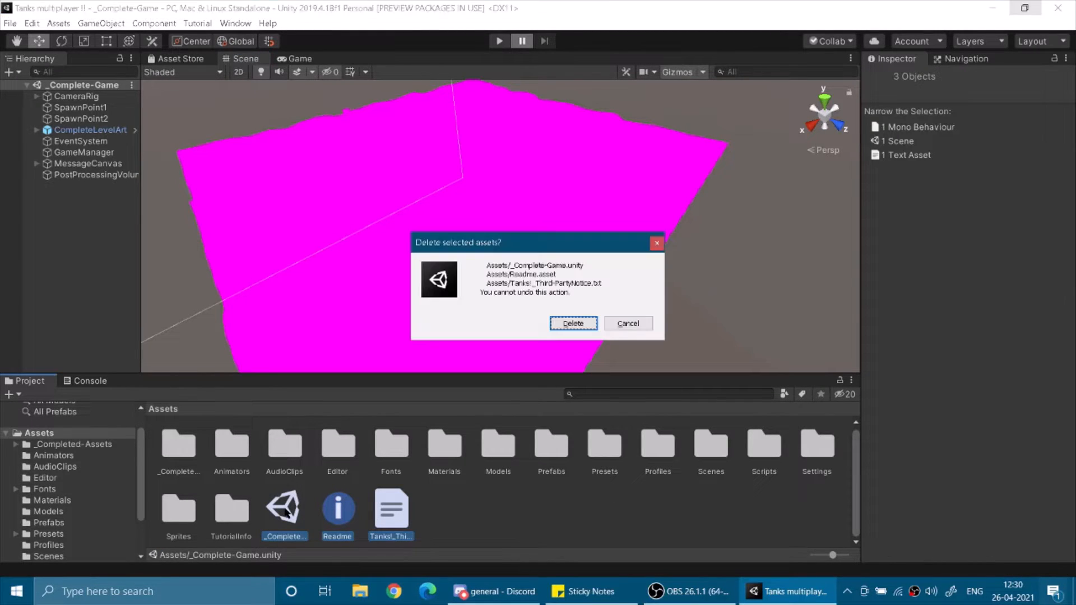
left_click(571, 323)
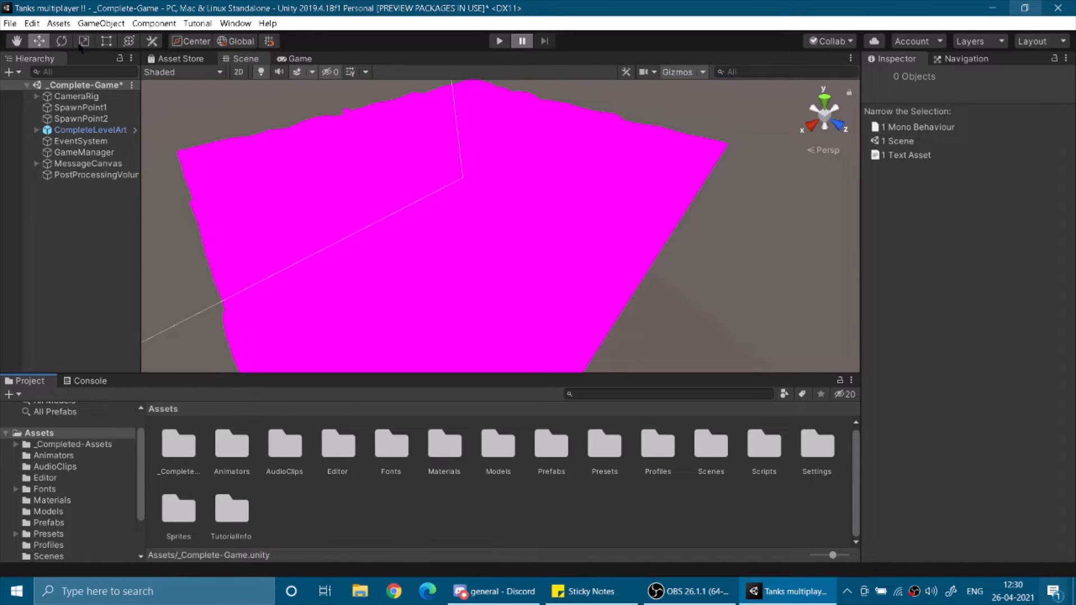
Open SampleScene from the Scenes folder, discarding the changes to the _Complete-Game scene.
double_click(711, 444)
left_click(186, 444)
double_click(186, 444)
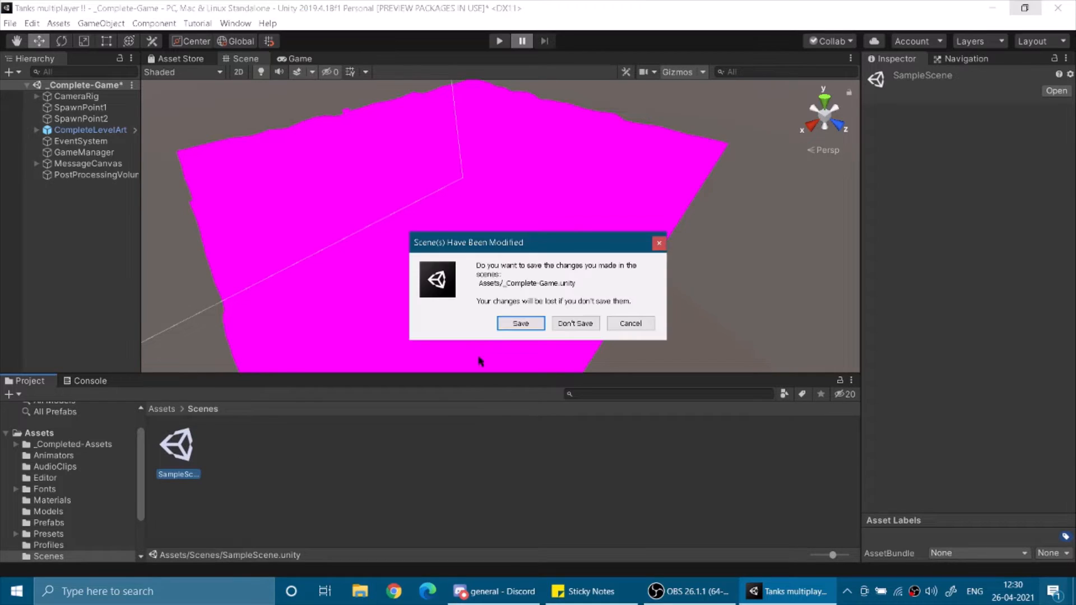
left_click(576, 325)
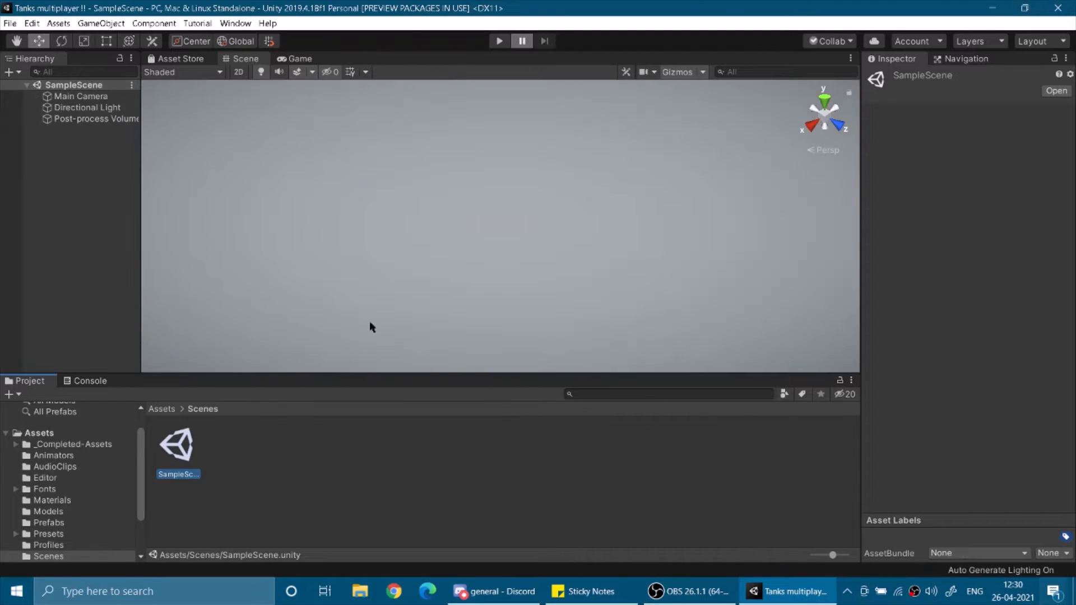
Place the LevelArt prefab from the Prefabs folder into the SampleScene view.
right_click_drag(643, 288, 455, 220)
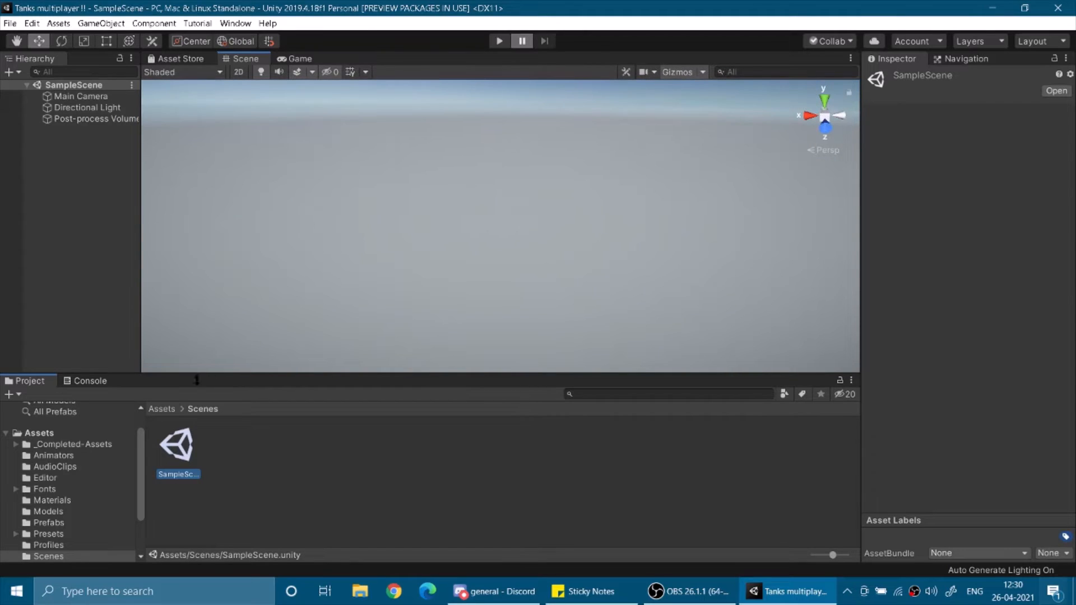
left_click(162, 408)
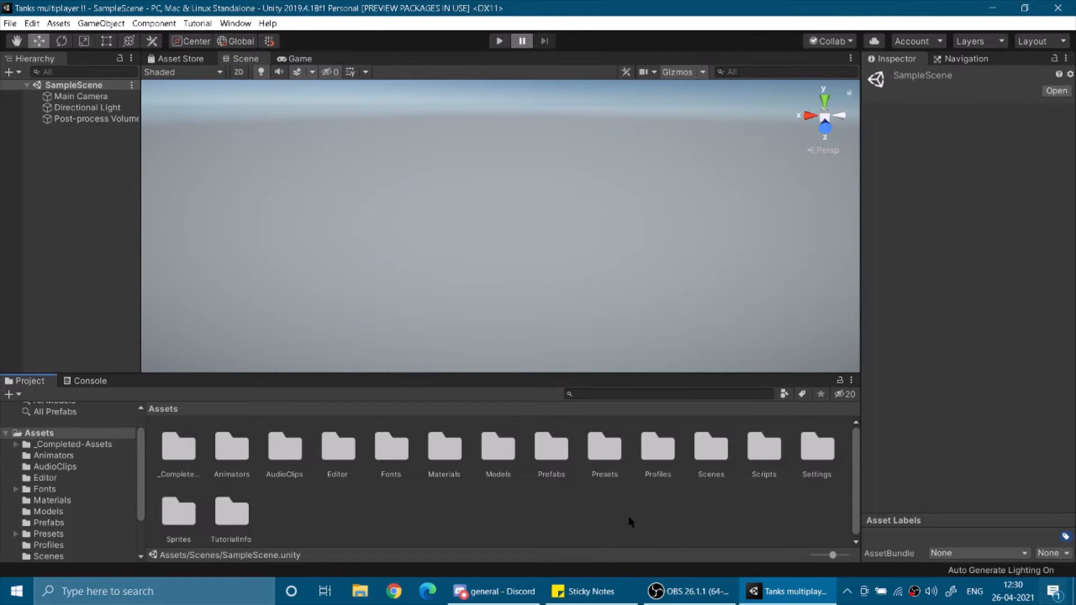
double_click(552, 451)
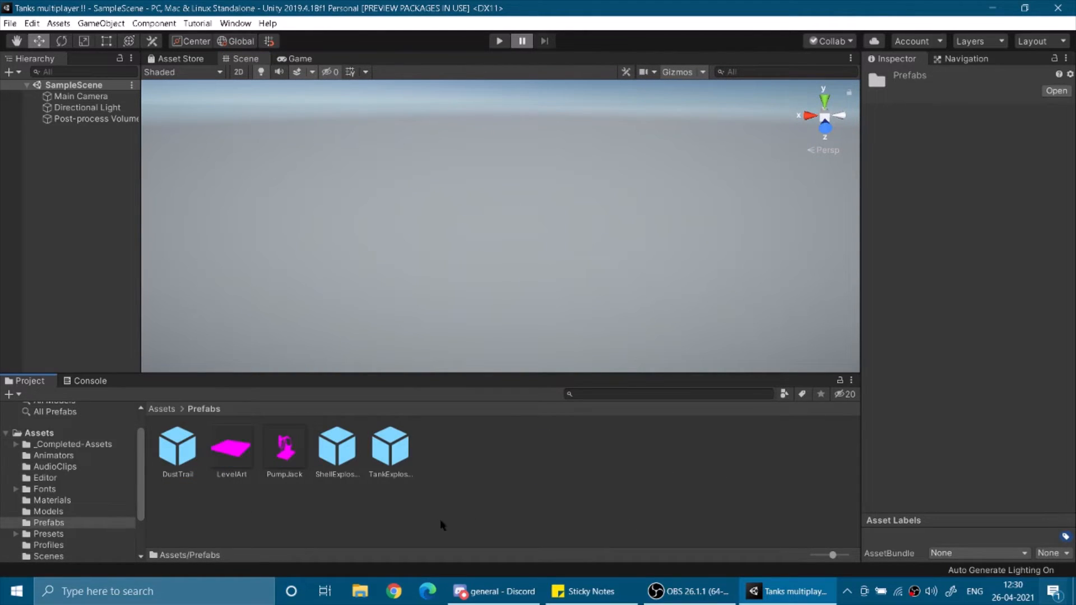
left_click(249, 455)
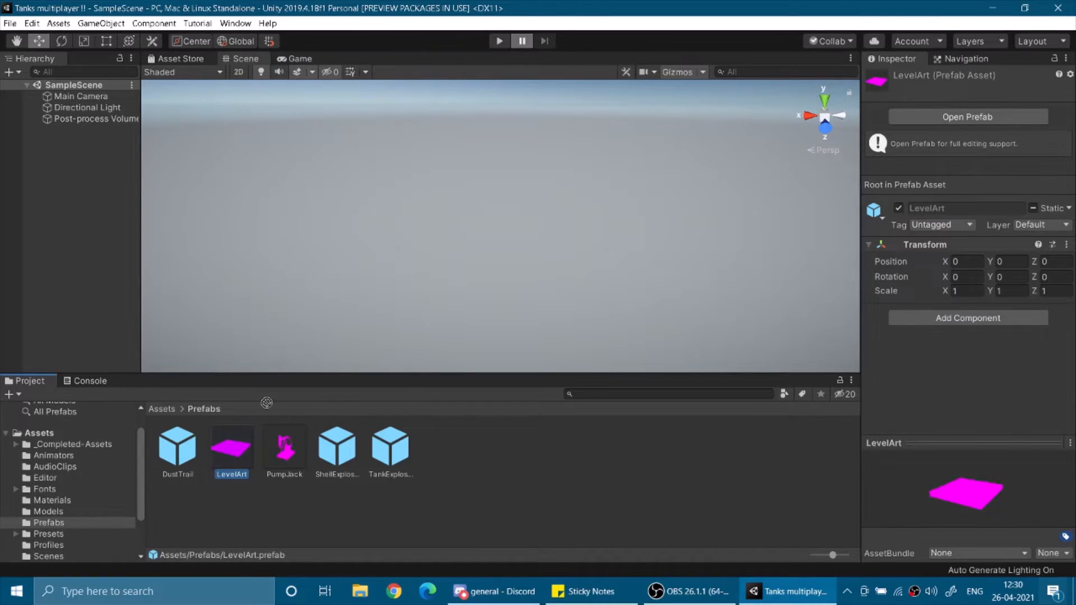
left_click_drag(266, 403, 460, 293)
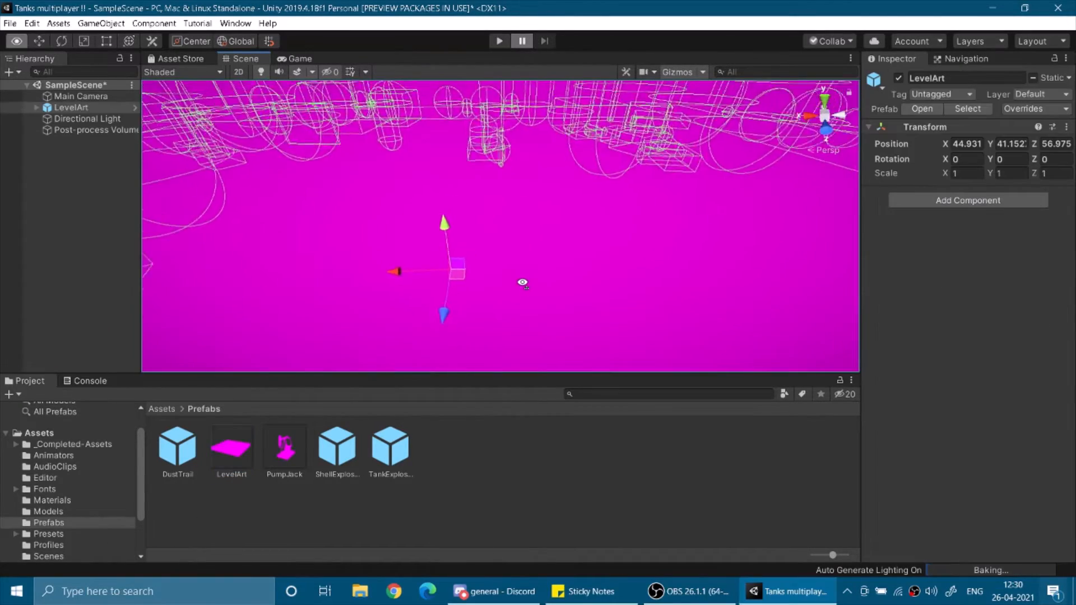
key("s")
right_click_drag(522, 283, 562, 360)
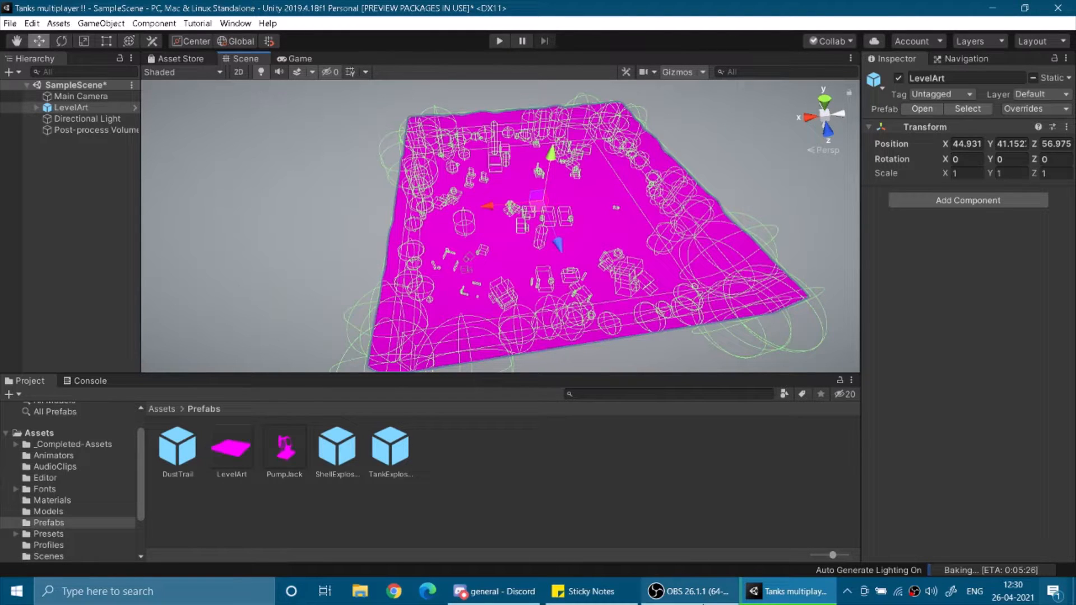
left_click(690, 591)
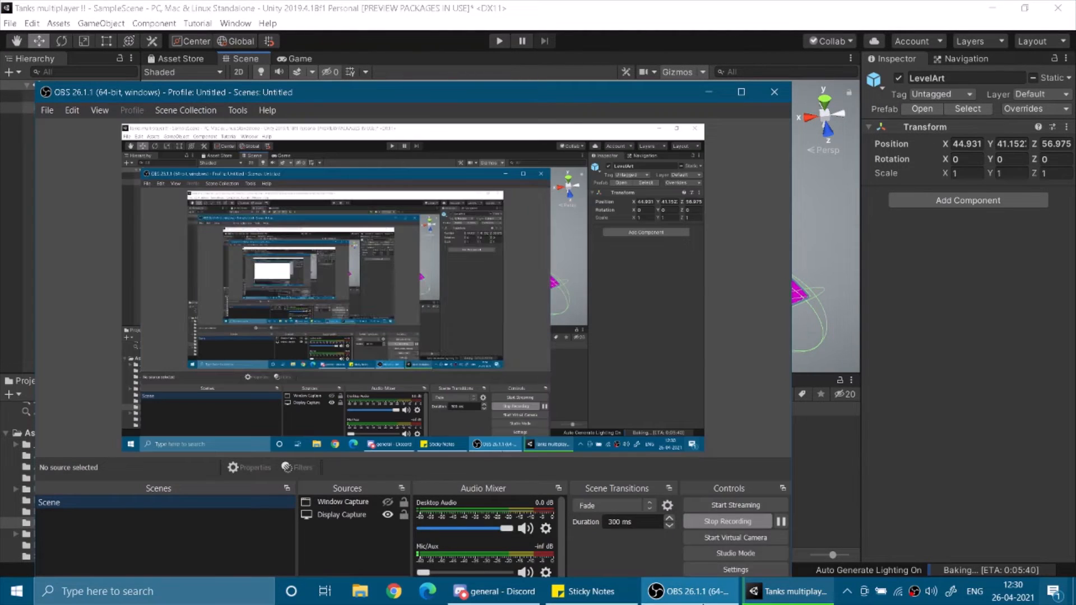
left_click(753, 527)
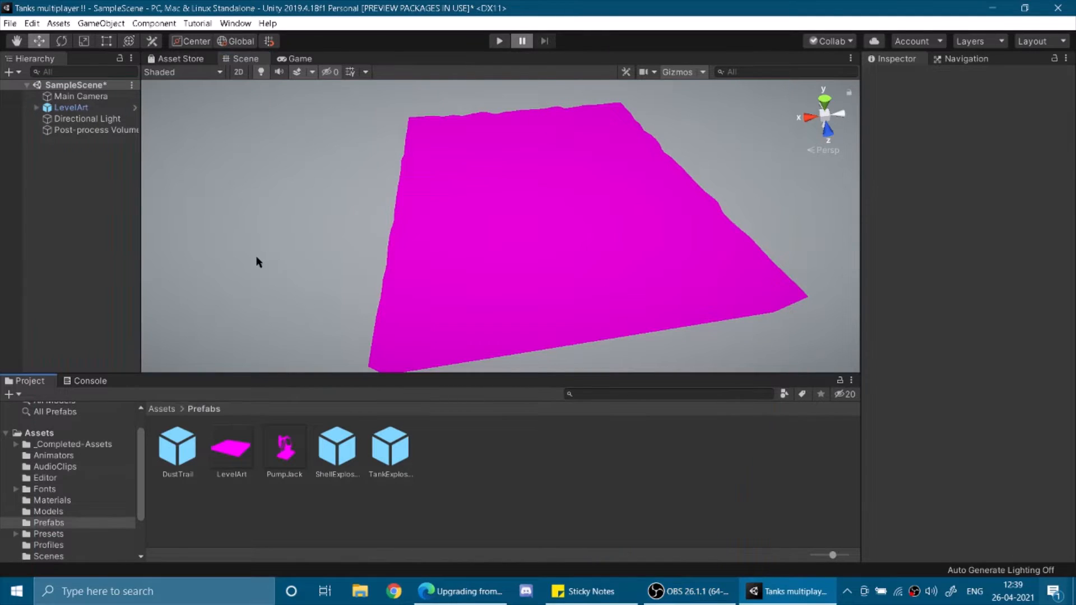
Upgrade all project materials to UniversalRP materials and inspect the level art in the scene.
left_click(31, 23)
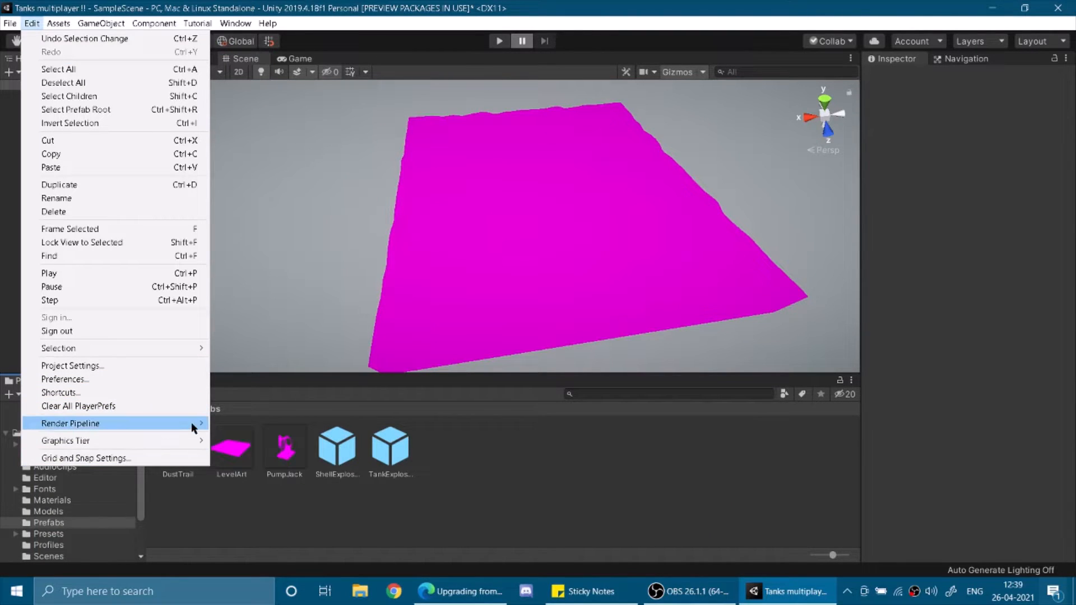
mouse_move(195, 426)
mouse_move(314, 441)
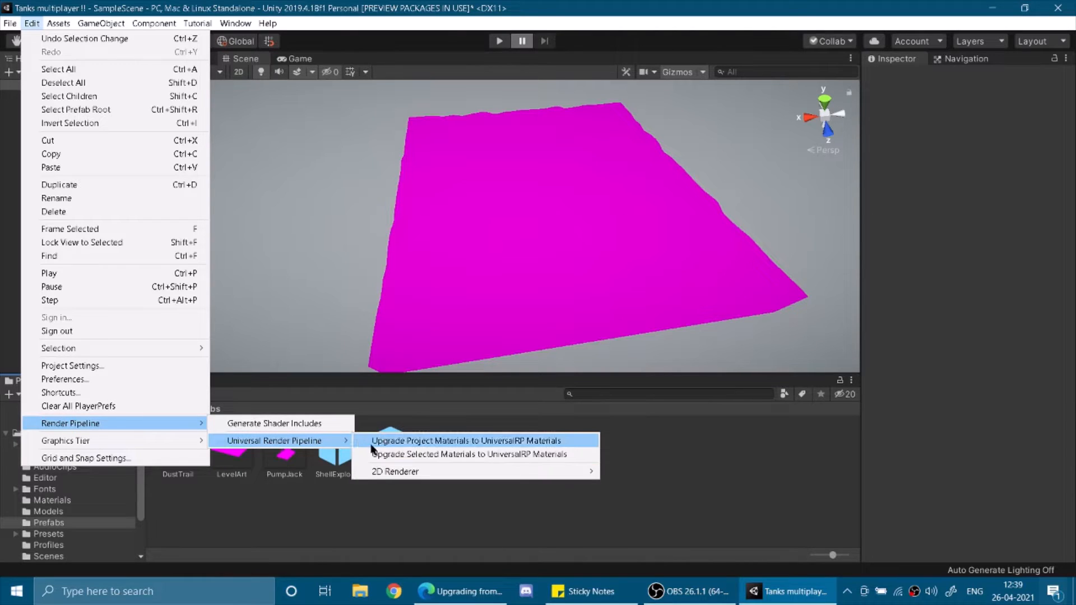
left_click(534, 446)
left_click(575, 318)
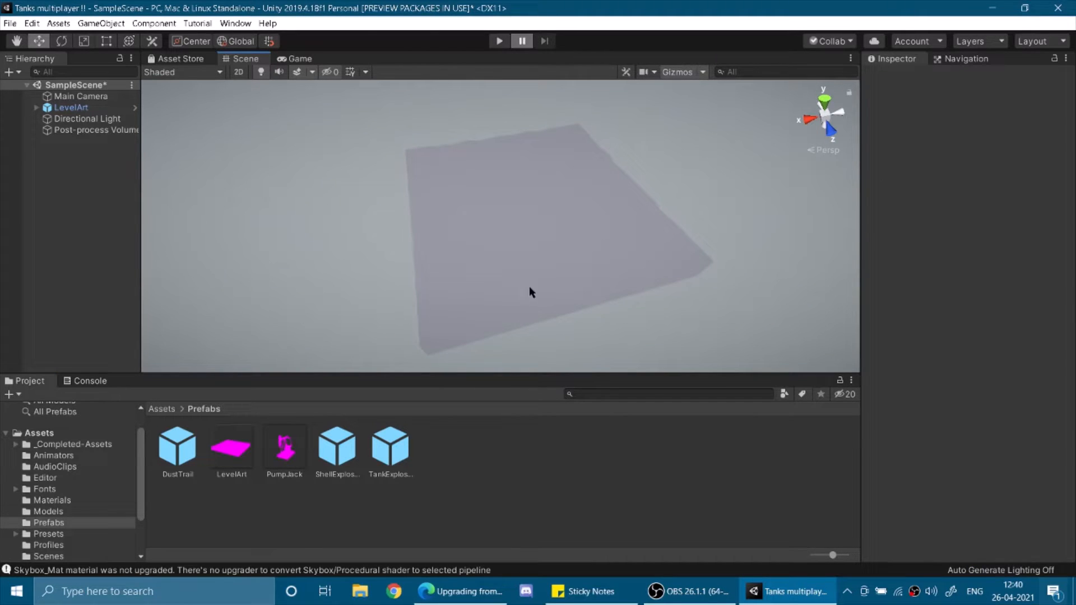
key("w")
right_click_drag(529, 287, 597, 238)
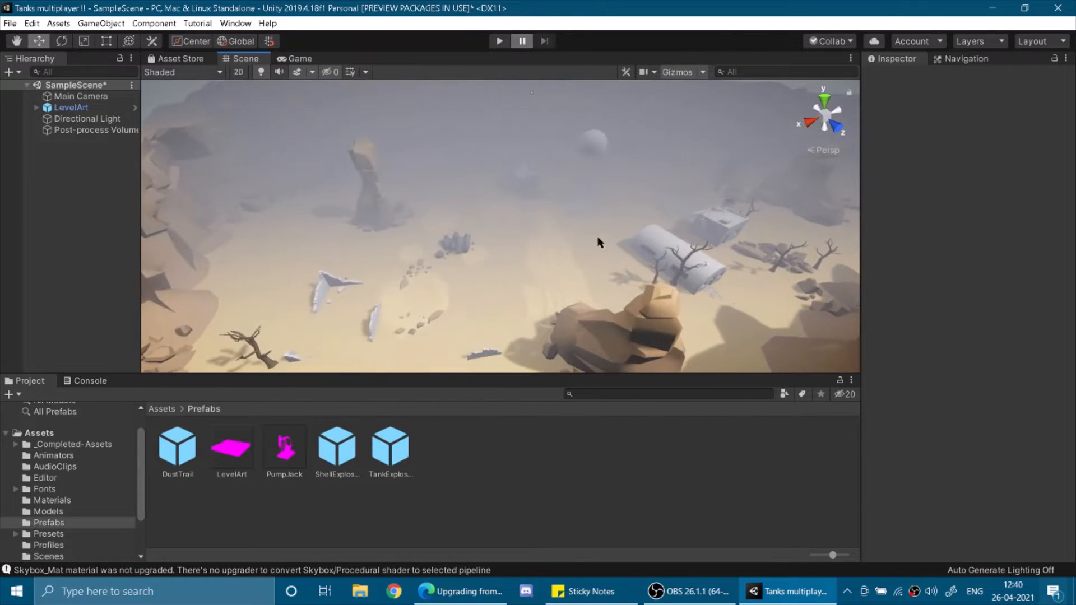
Disable Fog in the scene's Lighting settings and close the Lighting window.
left_click(237, 25)
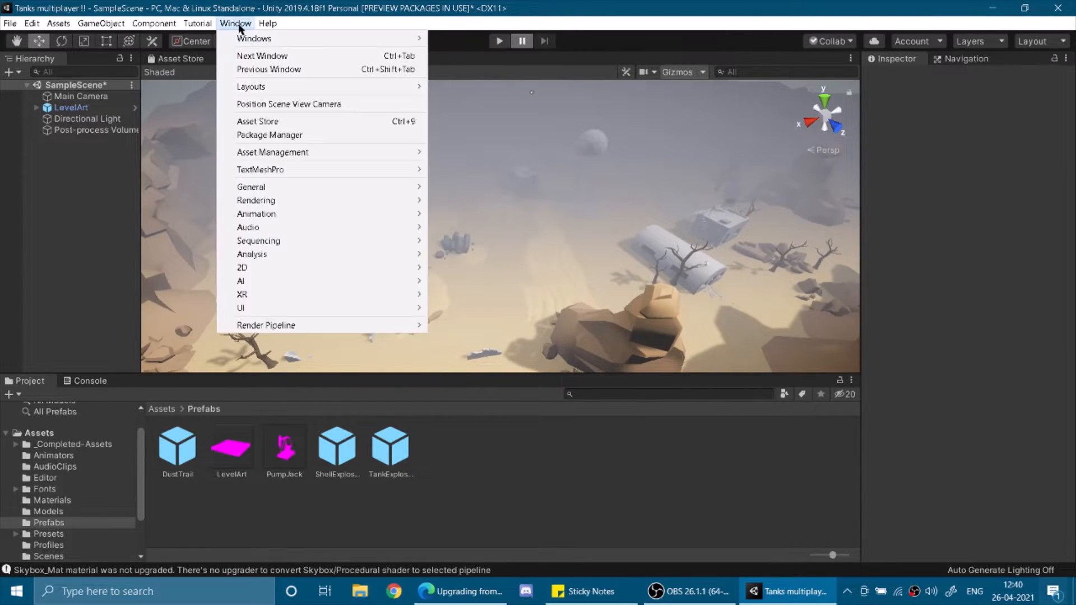
mouse_move(308, 201)
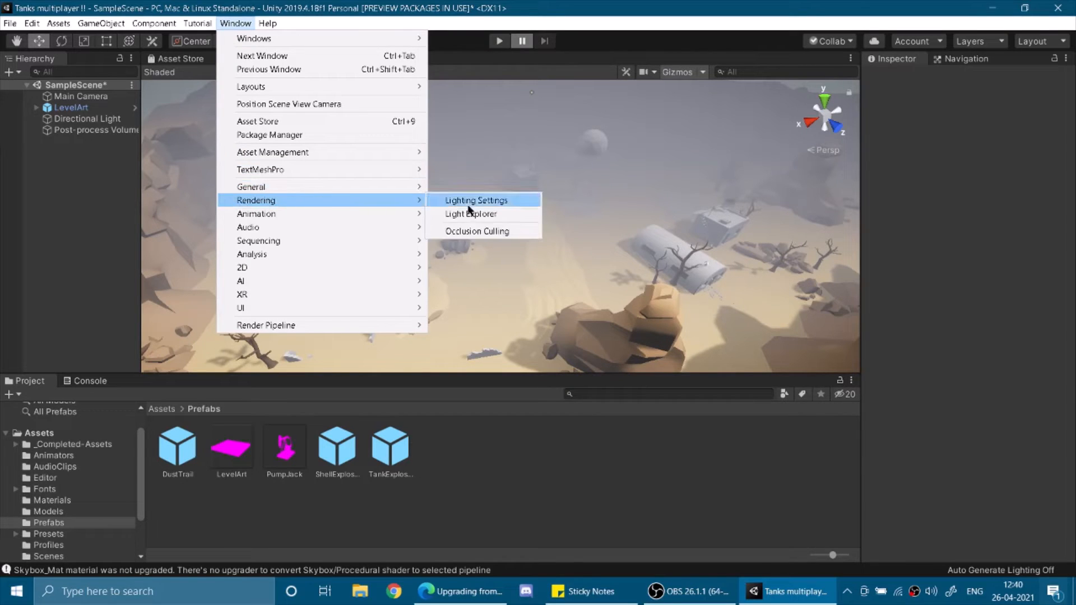
left_click(478, 205)
scroll(409, 264, "down", 10)
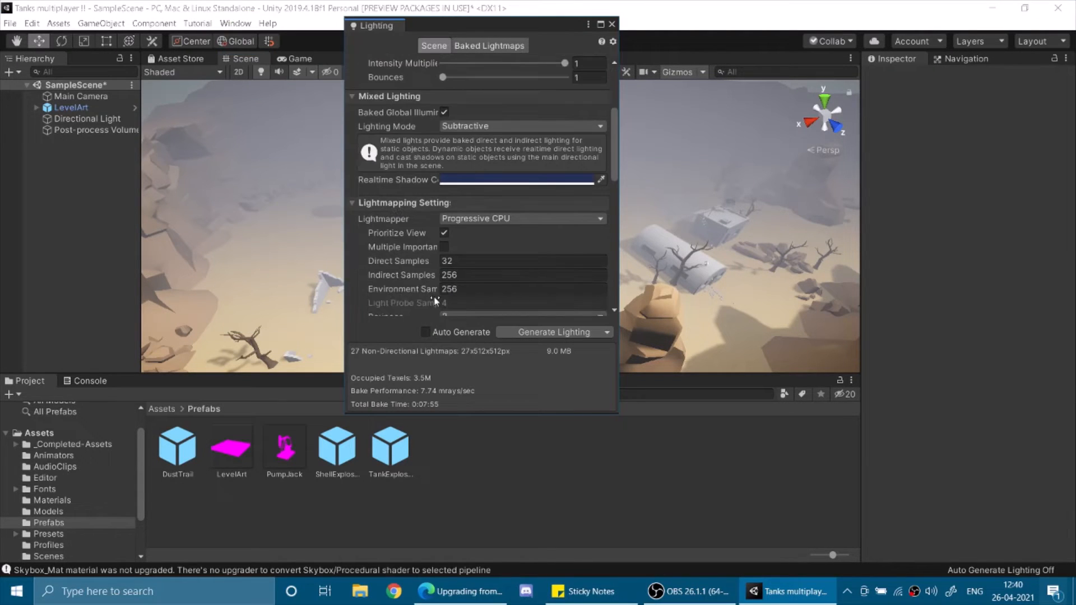
scroll(435, 303, "down", 3)
scroll(434, 303, "down", 8)
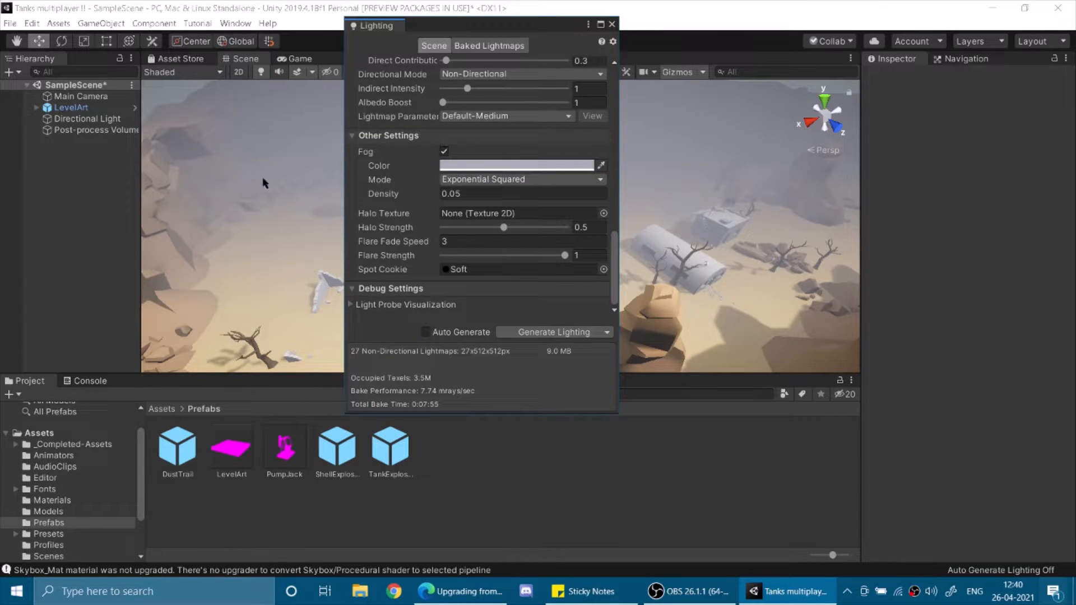
left_click(444, 150)
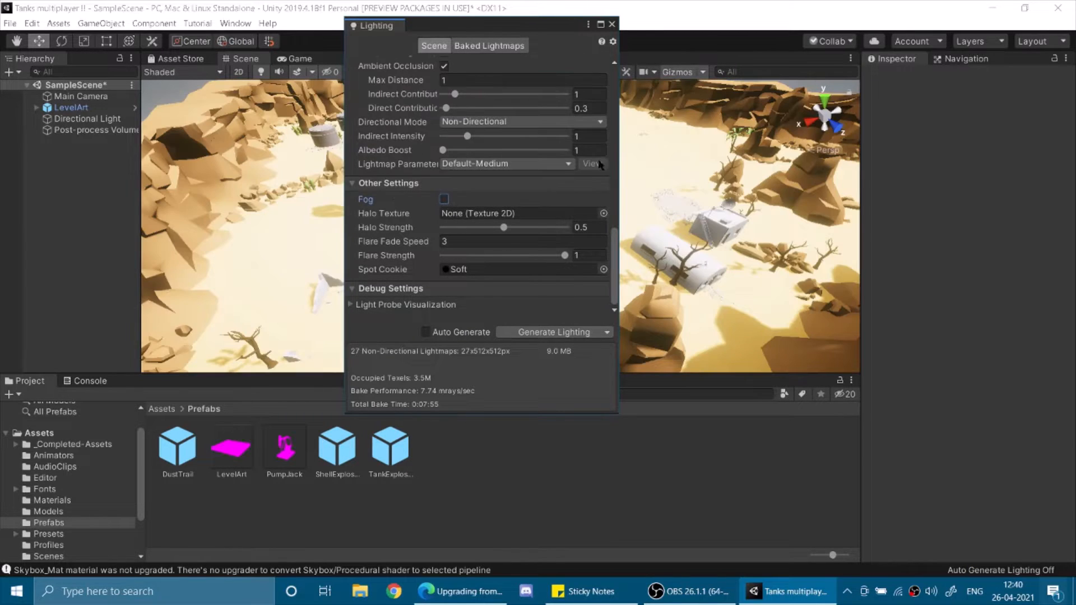
left_click(610, 24)
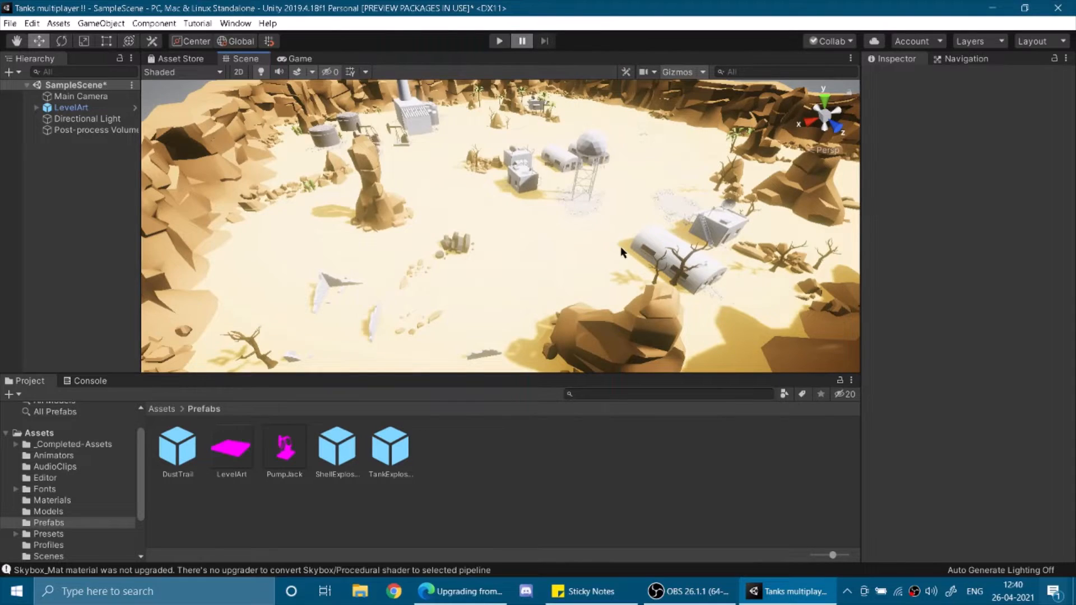
Compare the Scene view with and without effects, and turn off its Fog and Post Processings display.
left_click_drag(620, 248, 336, 235, "alt")
left_click(299, 73)
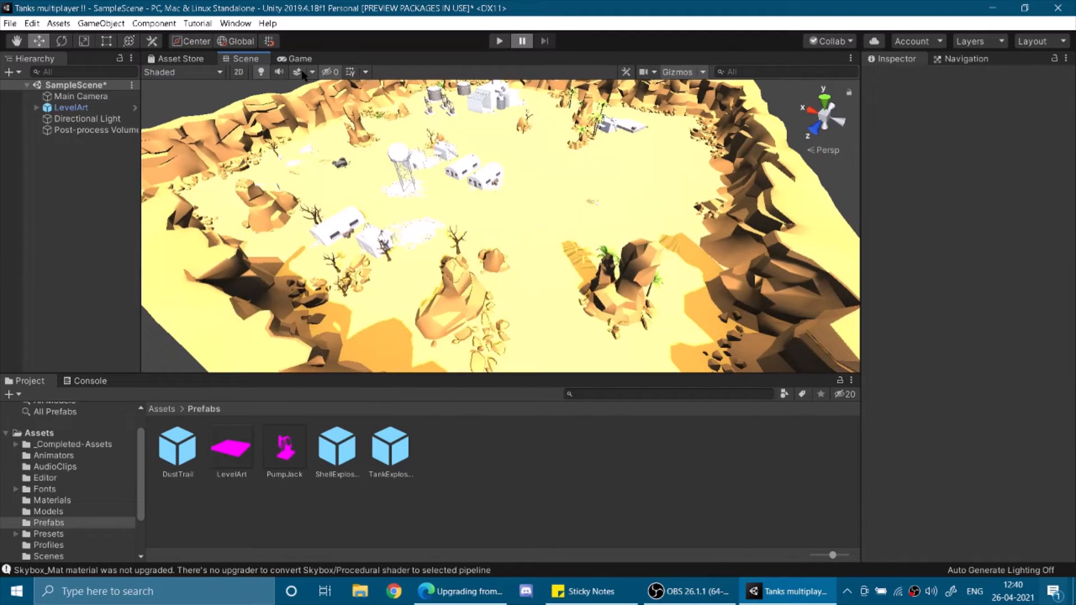
left_click(297, 72)
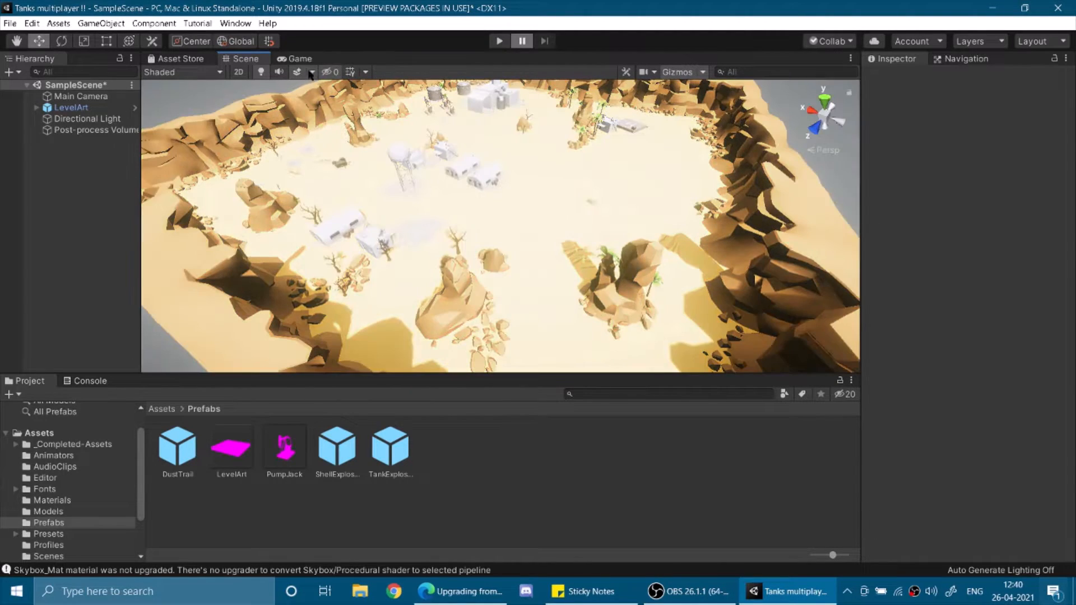
left_click(312, 72)
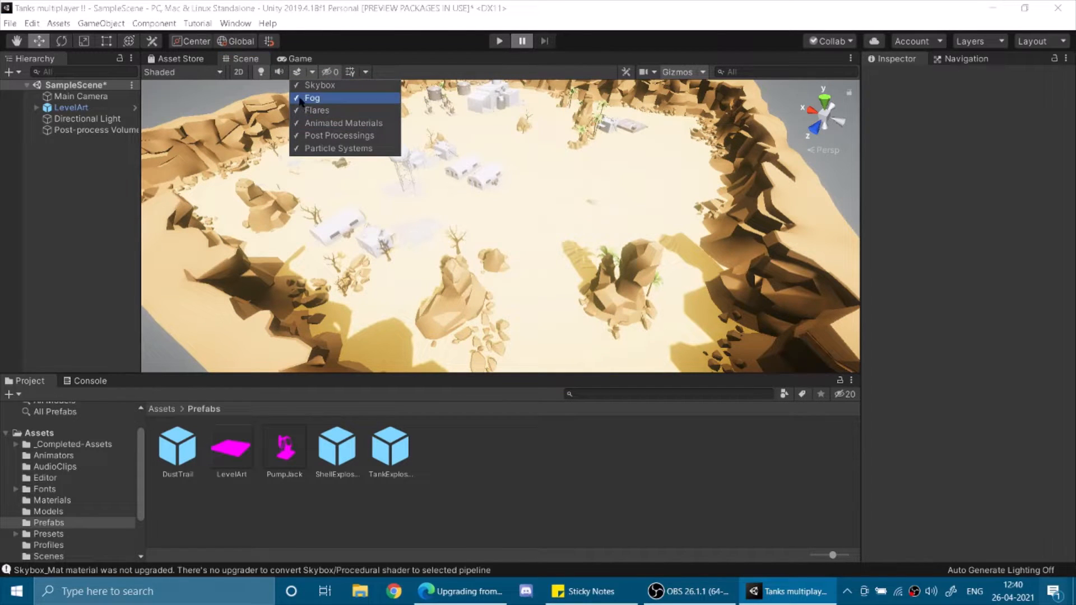
left_click(301, 99)
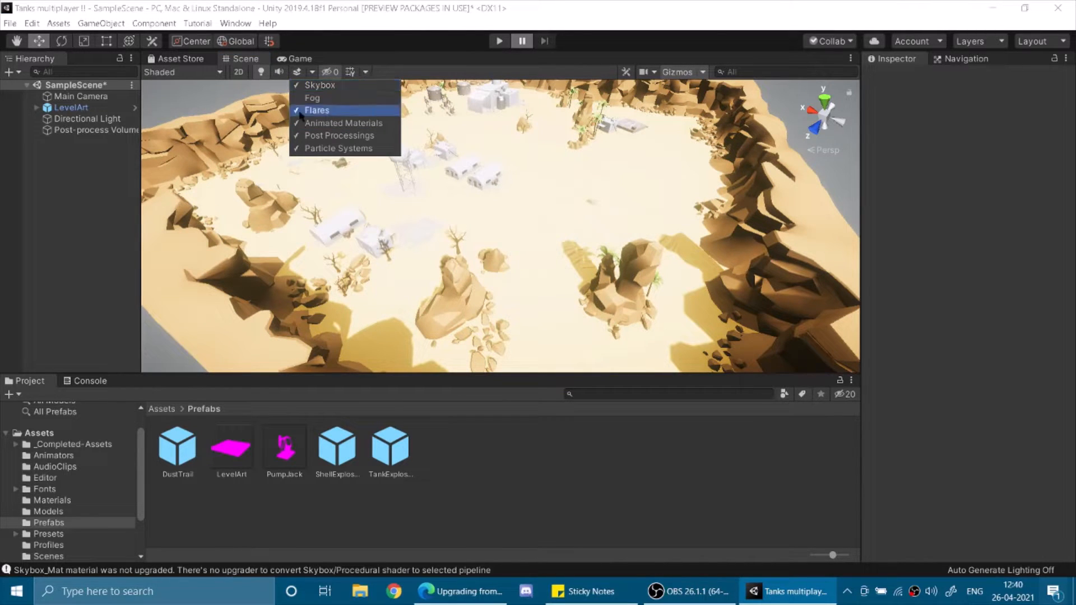
left_click(297, 137)
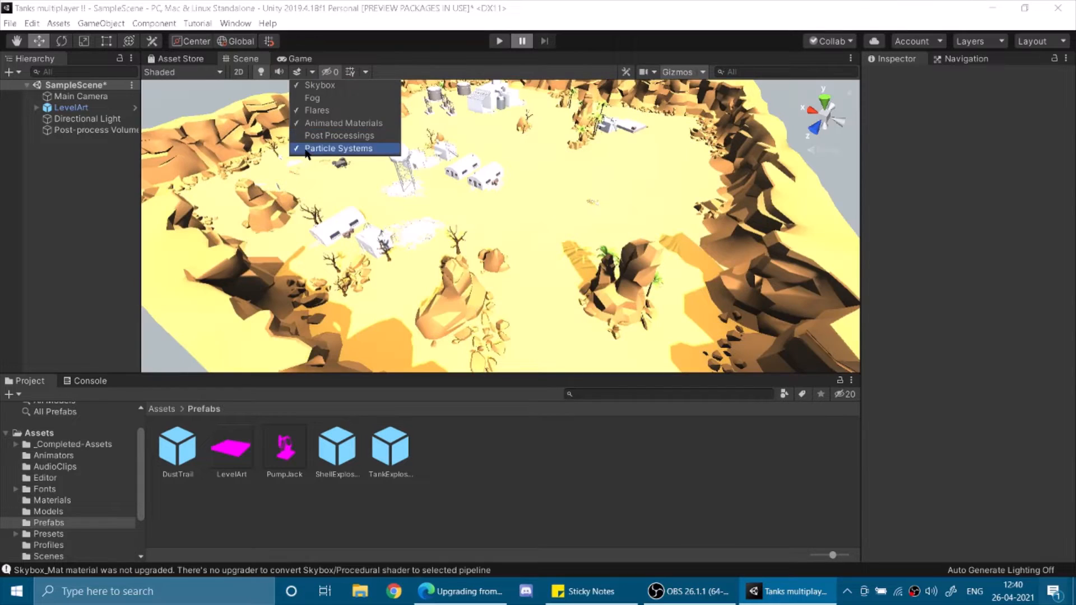
Turn Post Processings display back on in the Scene view and inspect the level art with it.
left_click(299, 136)
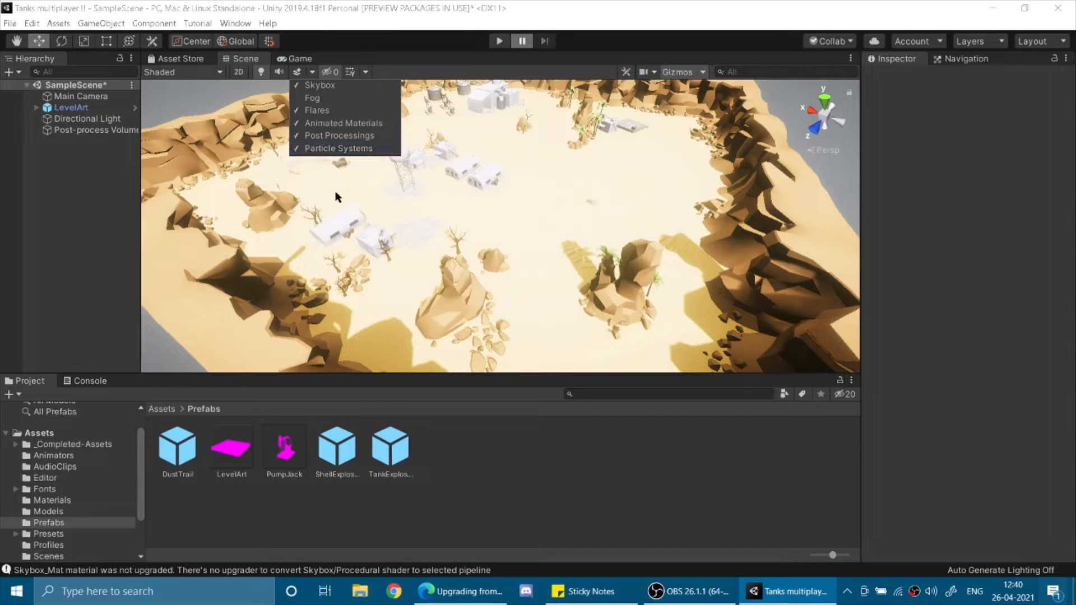
left_click(500, 249)
right_click_drag(502, 248, 314, 230)
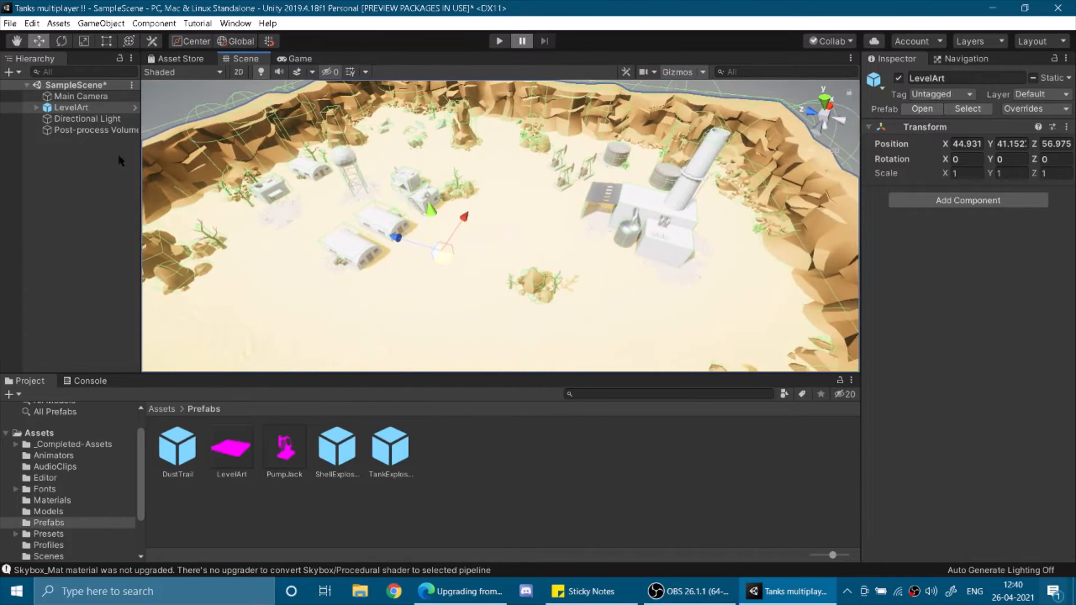
Delete the standalone Directional Light from SampleScene, keeping the directional light inside LevelArt.
left_click(109, 120)
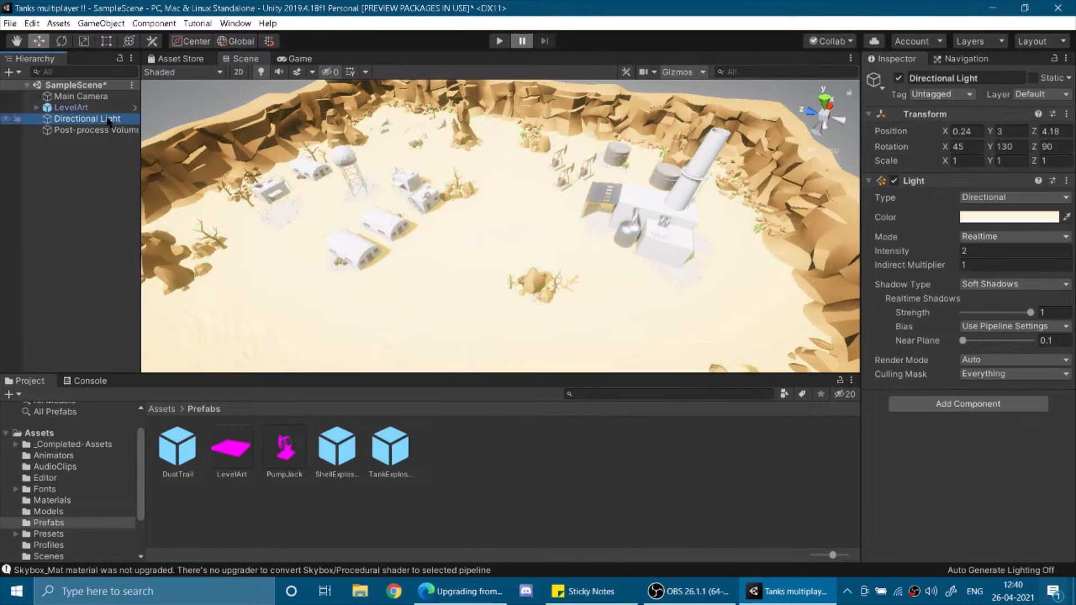
left_click(36, 107)
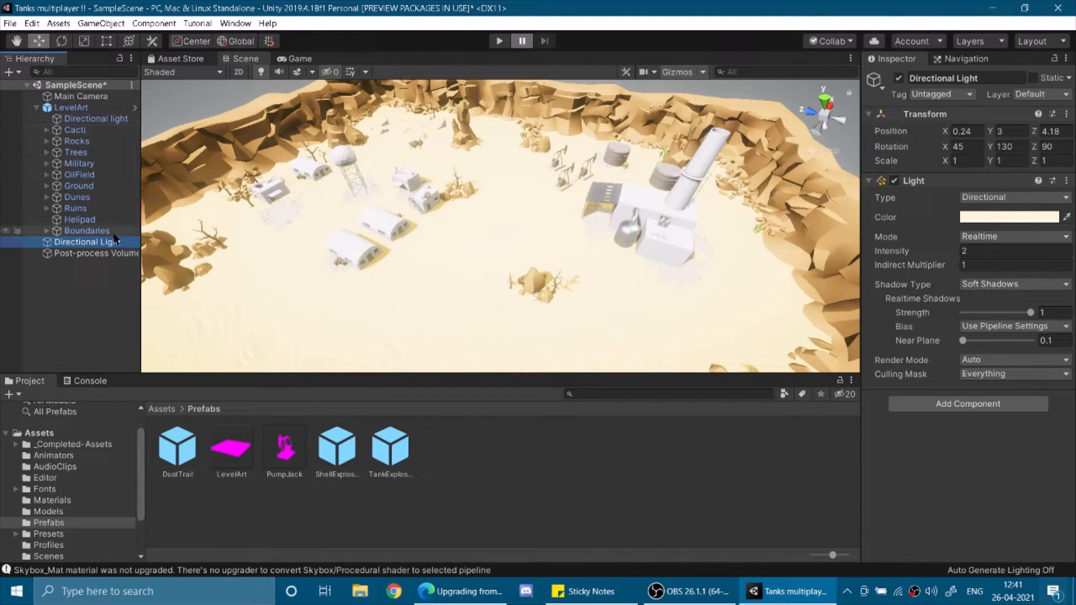
key("Delete")
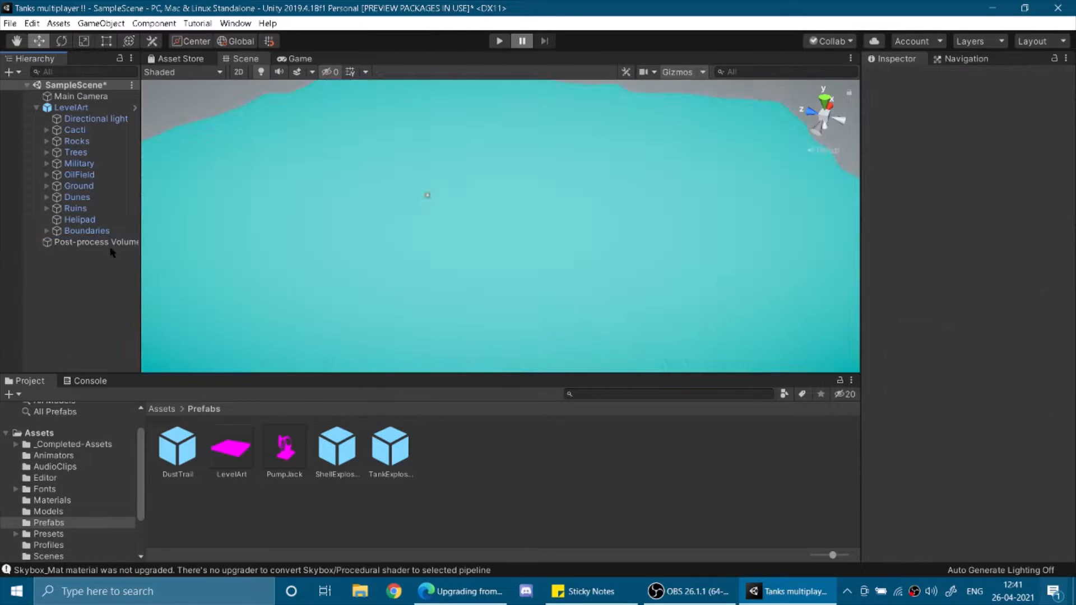
Inspect the level art's lighting and colours from several angles and distances in the Scene view.
left_click_drag(270, 247, 482, 337, "alt")
scroll(235, 280, "down", 5)
left_click_drag(236, 281, 863, 244, "alt")
scroll(164, 256, "up", 6)
scroll(278, 283, "up", 5)
scroll(408, 312, "down", 5)
scroll(674, 131, "up", 5)
scroll(857, 237, "down", 6)
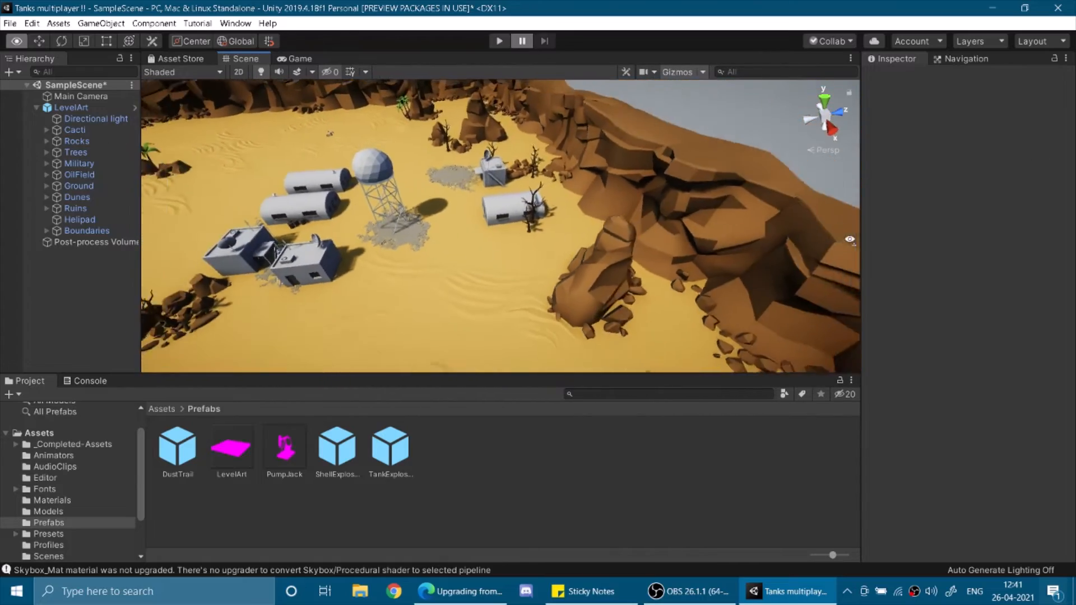
Collapse the LevelArt hierarchy and save SampleScene.
left_click(36, 107)
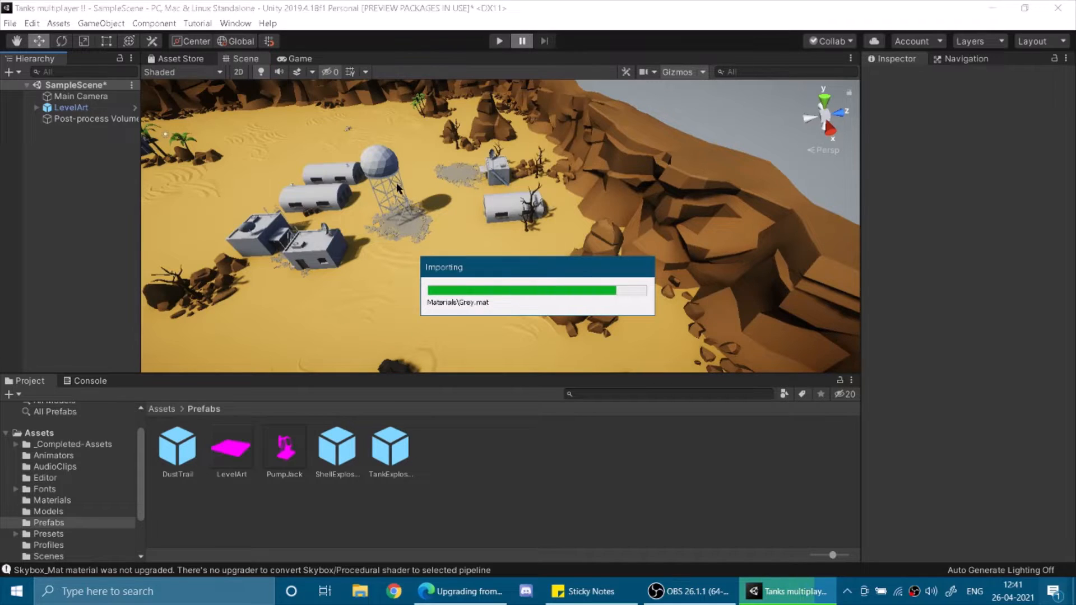
key("ctrl+s")
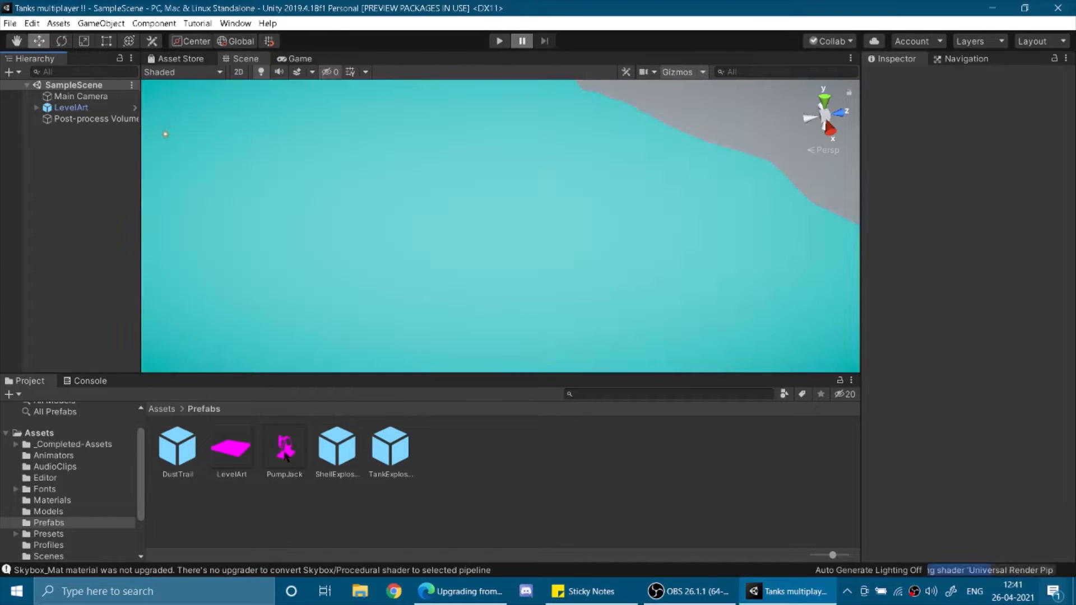
Place two PumpJack prefabs from the Prefabs folder on the sand near the military buildings and save the scene.
left_click_drag(286, 456, 431, 331)
key("w")
key("a")
right_click_drag(617, 315, 755, 320)
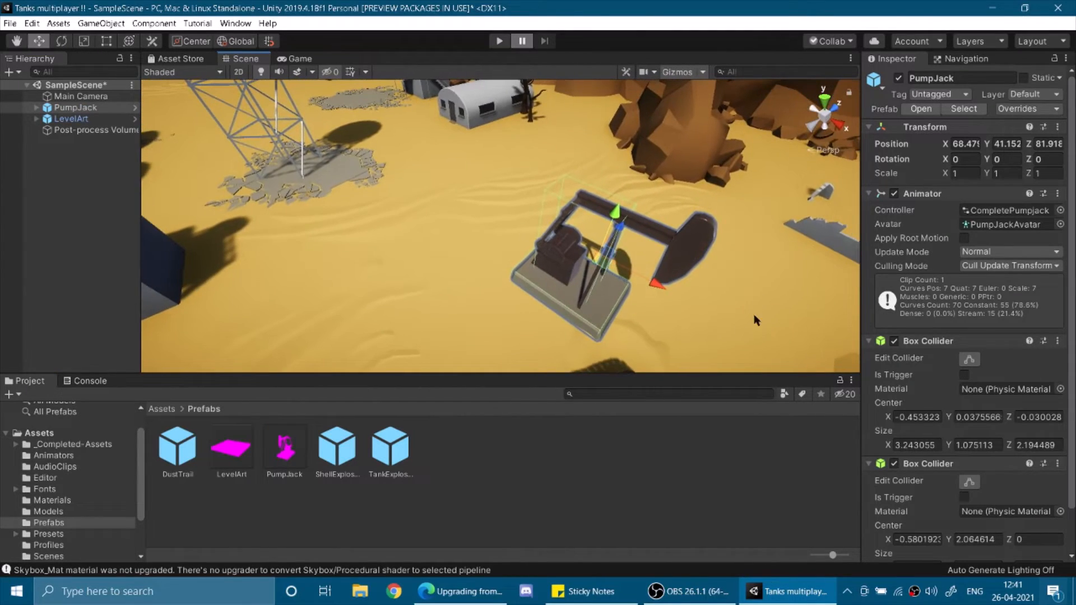
left_click_drag(285, 455, 514, 265)
right_click_drag(513, 265, 1042, 223)
key("s")
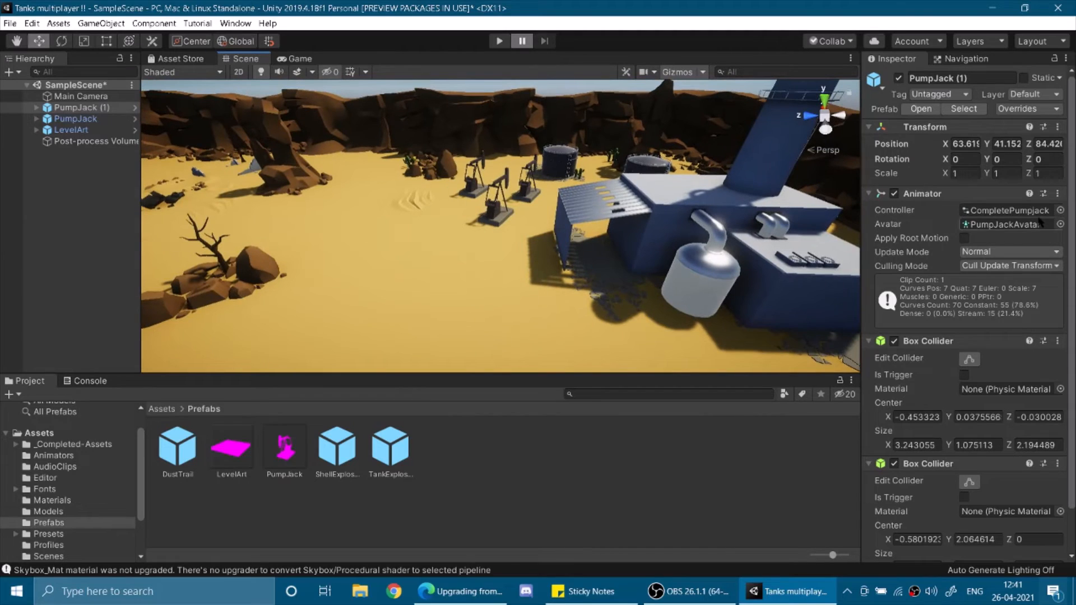
key("ctrl+s")
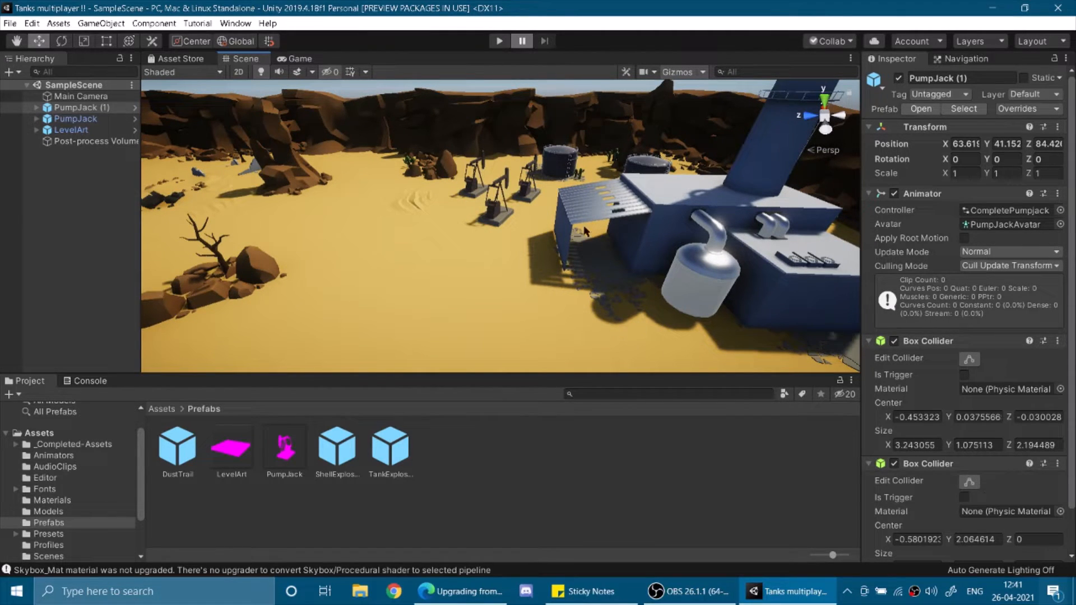
Search the Asset Store for "photon pun" and look through the results for the free PUN 2 package.
left_click(189, 61)
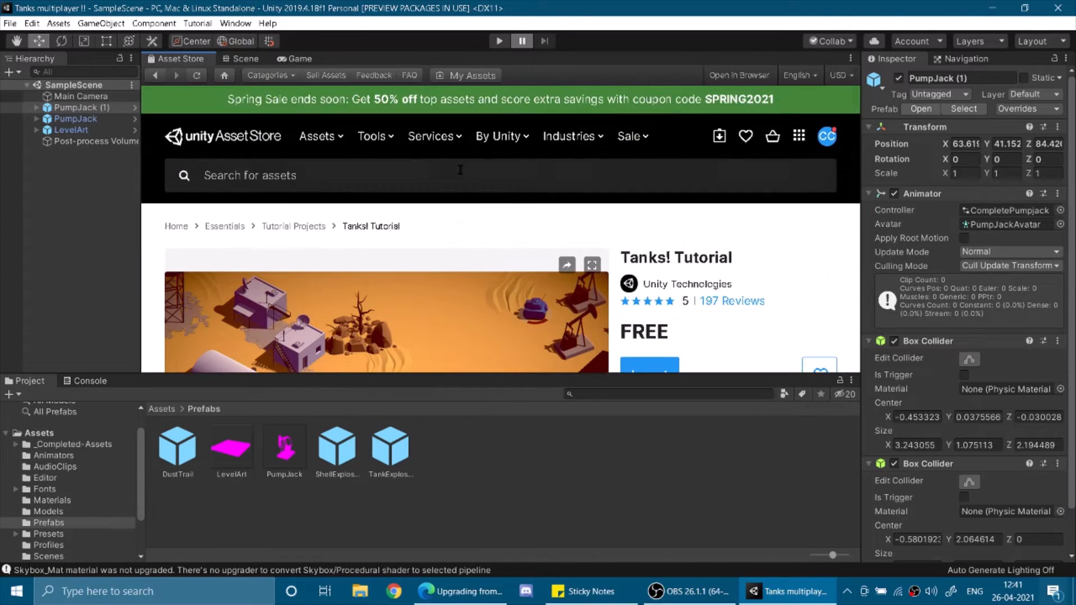
left_click(460, 171)
type("photon")
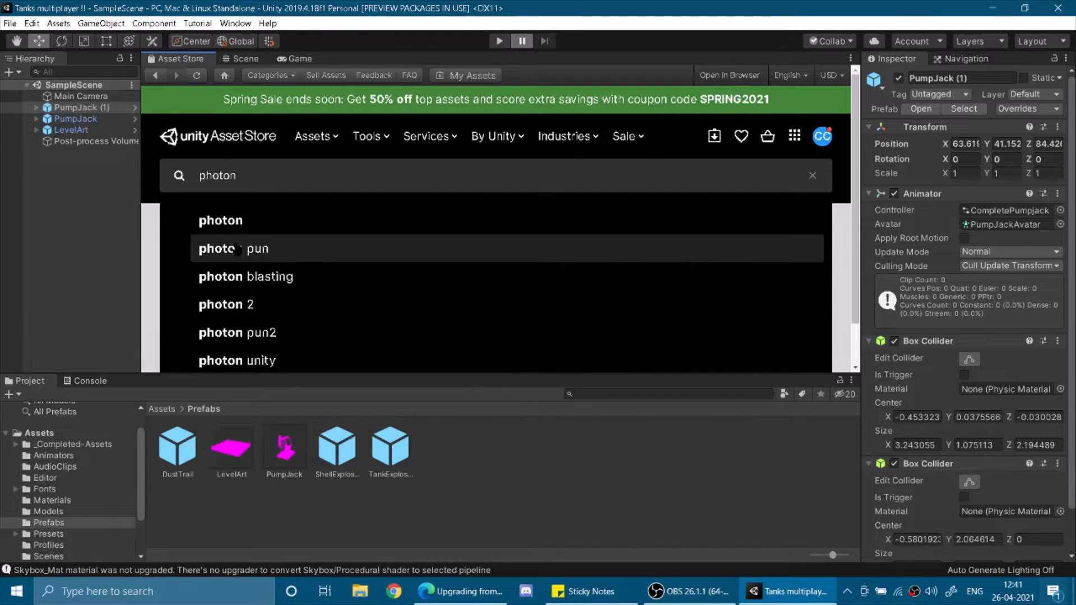
left_click(230, 248)
scroll(391, 225, "down", 8)
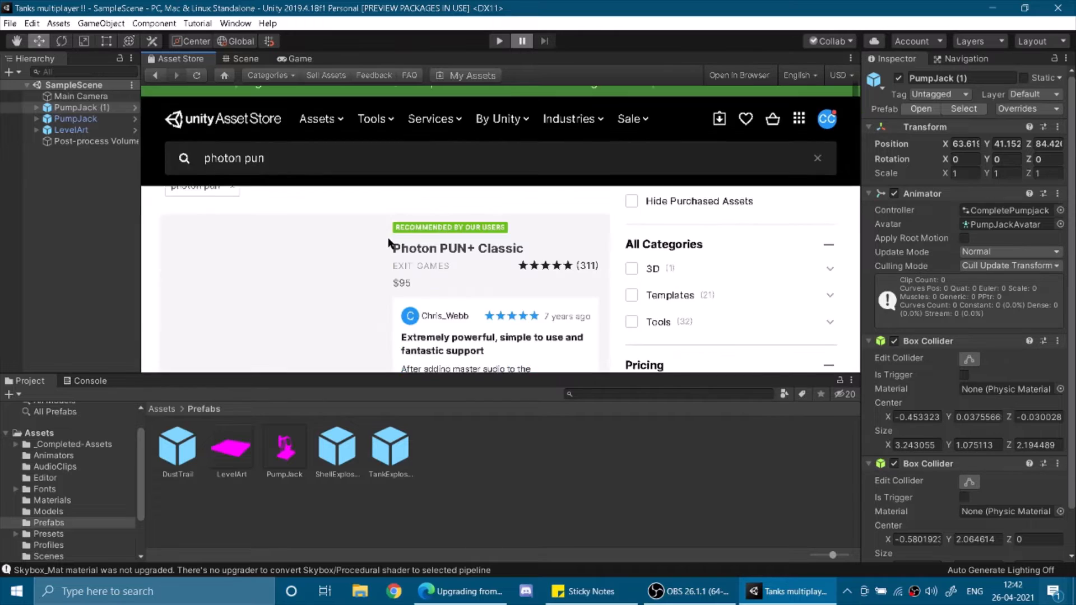
scroll(334, 259, "down", 3)
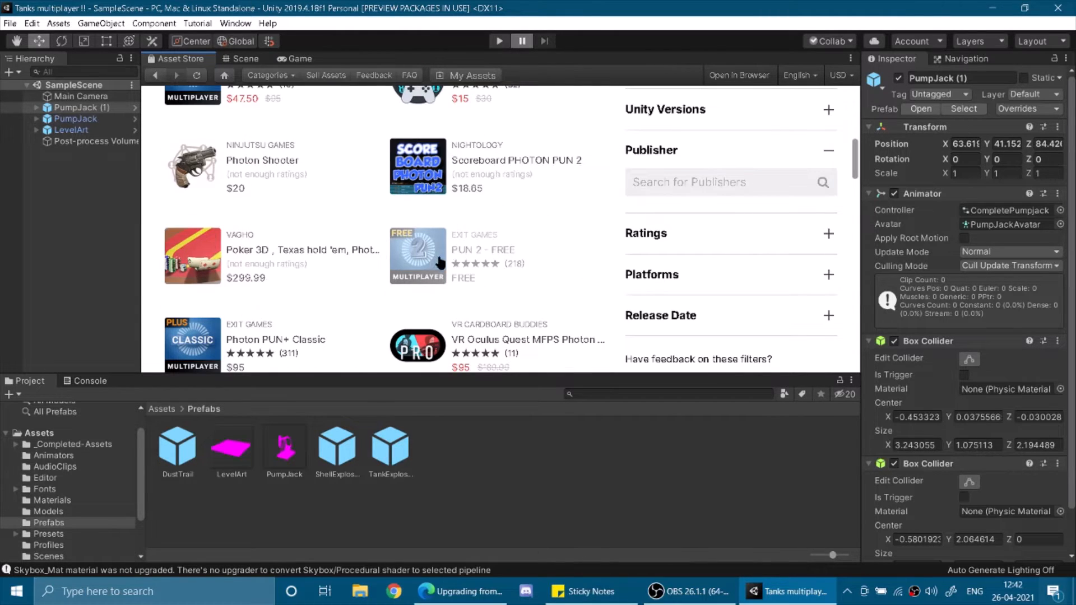
Open the PUN 2 - FREE asset page and start importing its package into the project.
left_click(477, 251)
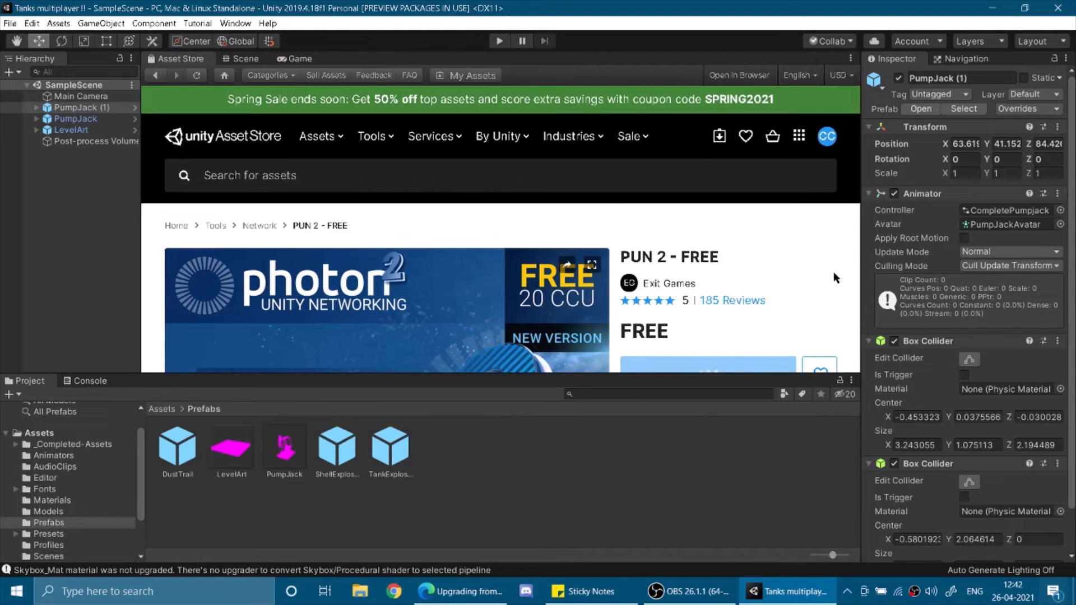
scroll(829, 282, "down", 3)
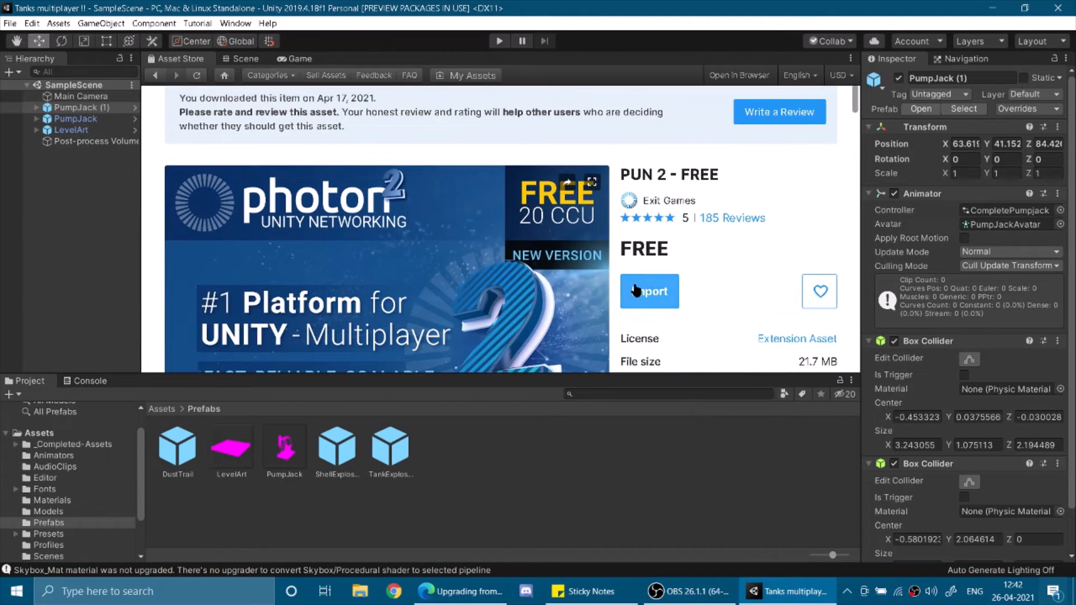
left_click(635, 290)
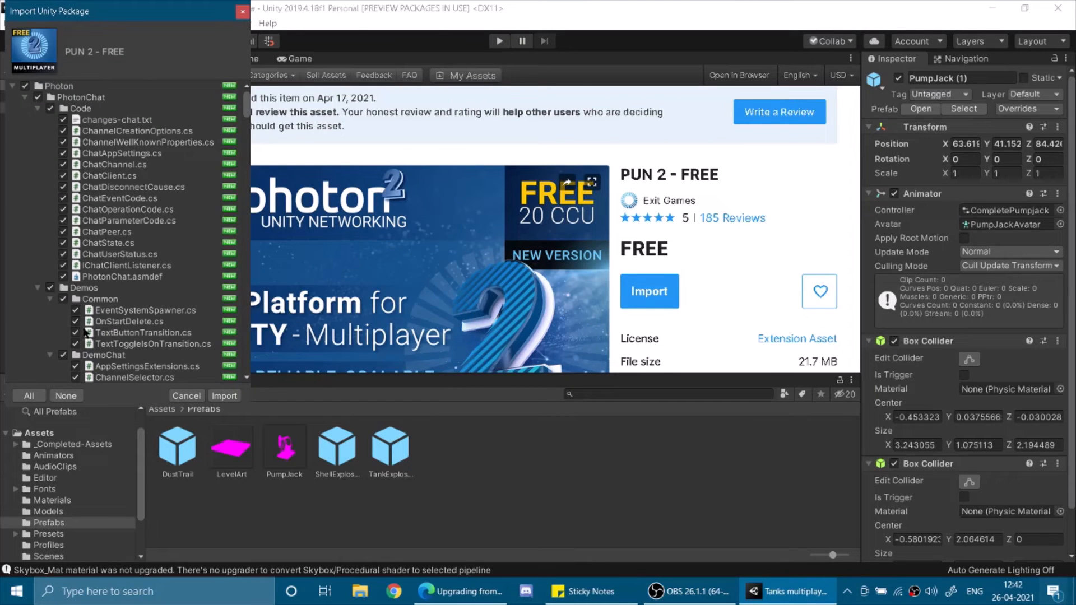
Exclude the PhotonChat and PhotonRealtime folders from the PUN 2 - FREE package import.
left_click(38, 98)
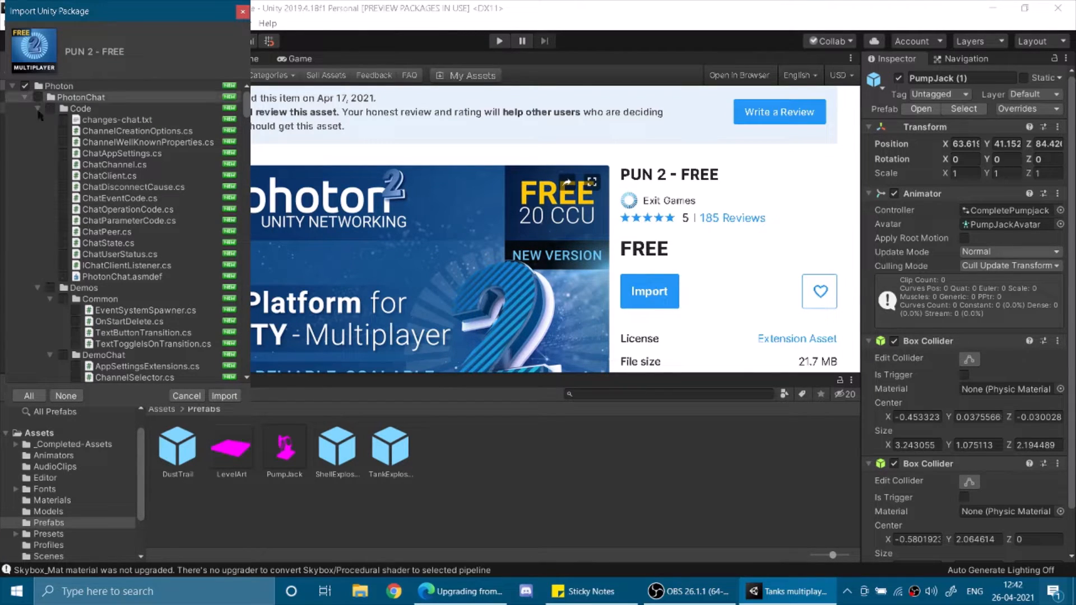
scroll(63, 267, "down", 4)
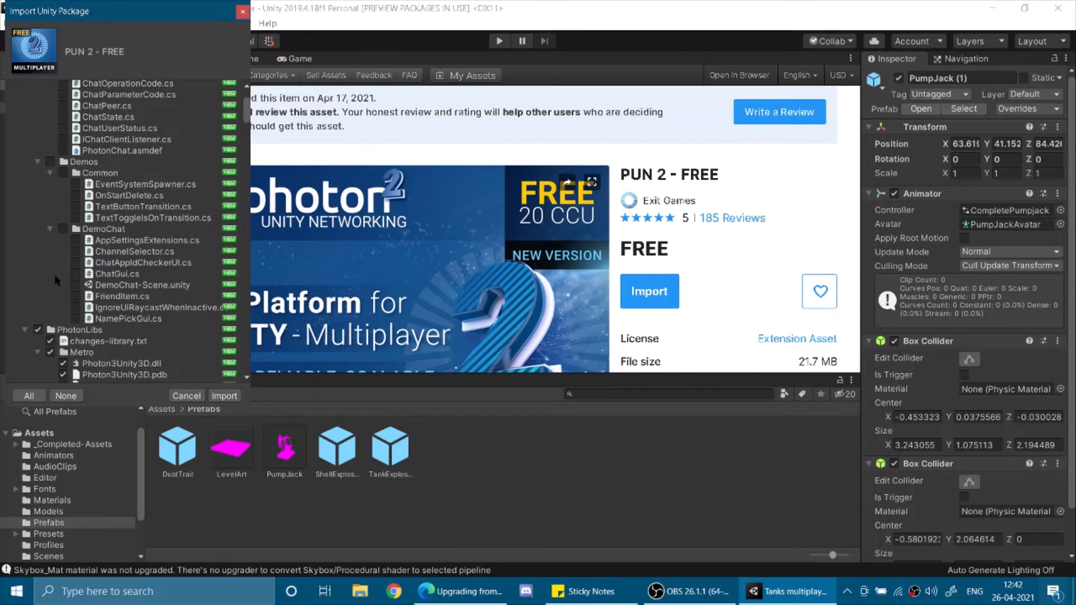
scroll(51, 296, "down", 4)
scroll(51, 296, "down", 4)
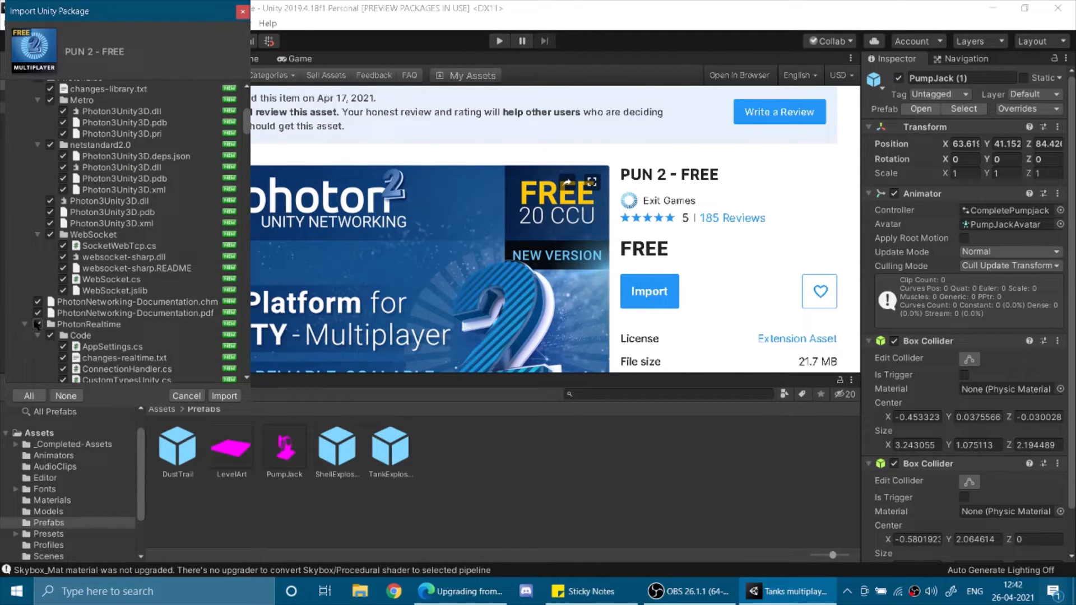
left_click(38, 324)
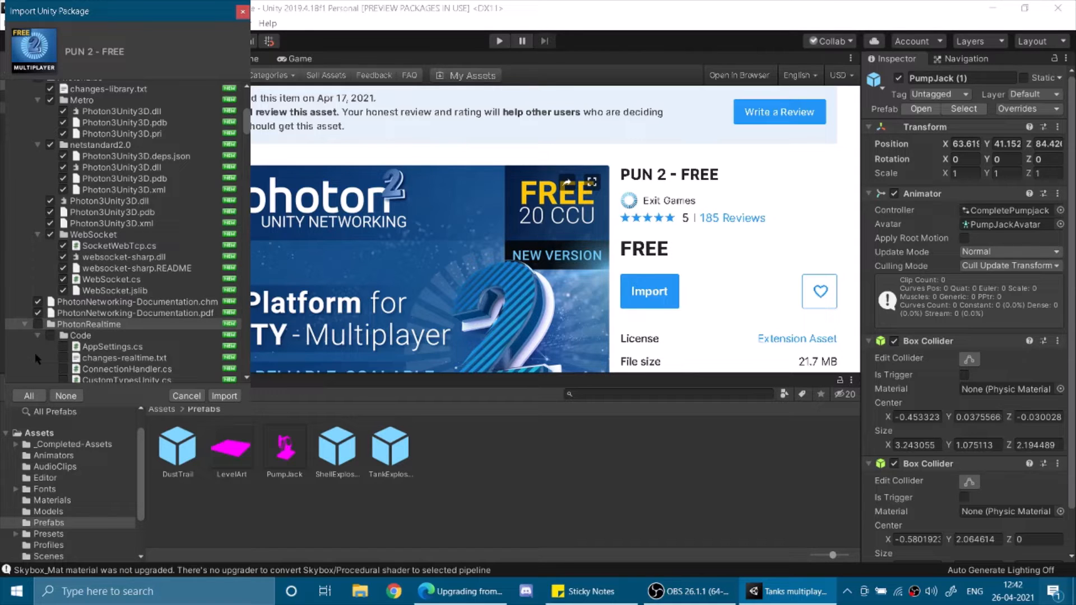
Exclude the Demos folder under PhotonUnityNetworking from the package import.
scroll(36, 354, "down", 3)
scroll(35, 354, "up", 4)
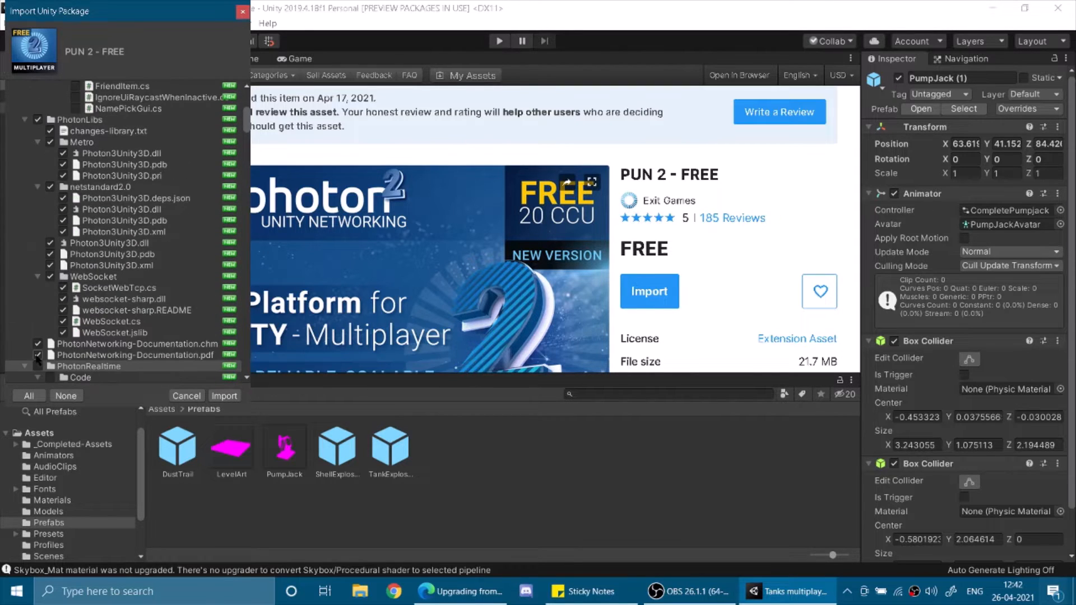
scroll(37, 359, "down", 8)
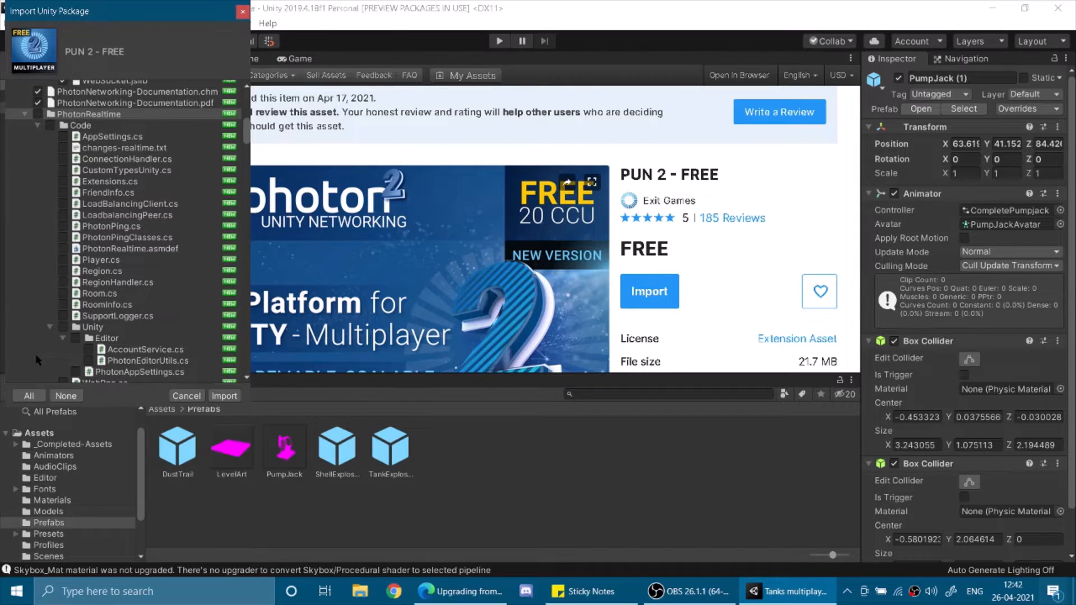
scroll(37, 359, "down", 4)
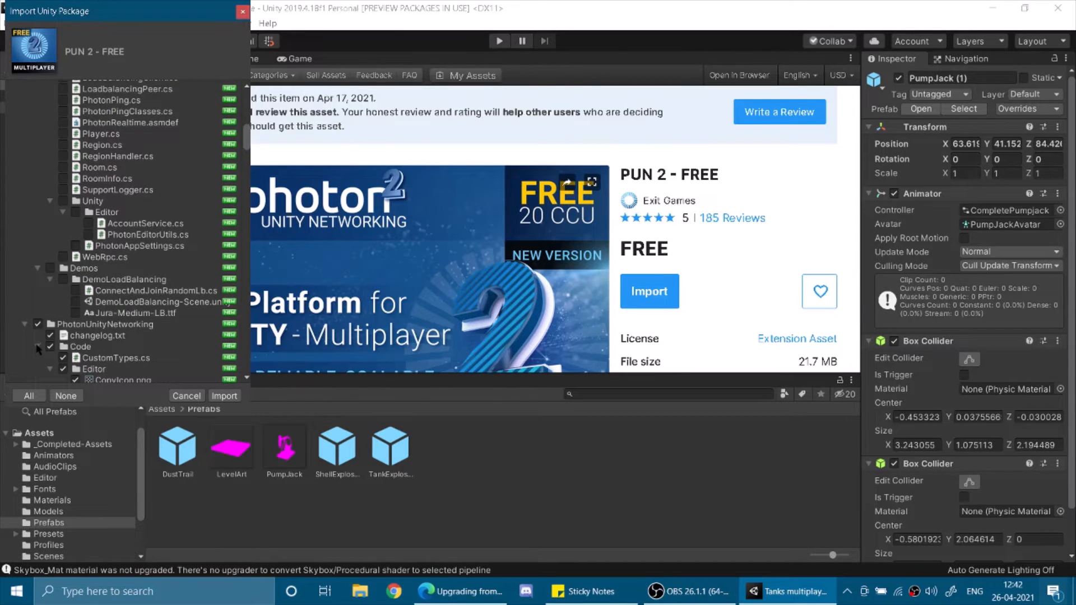
scroll(40, 348, "down", 10)
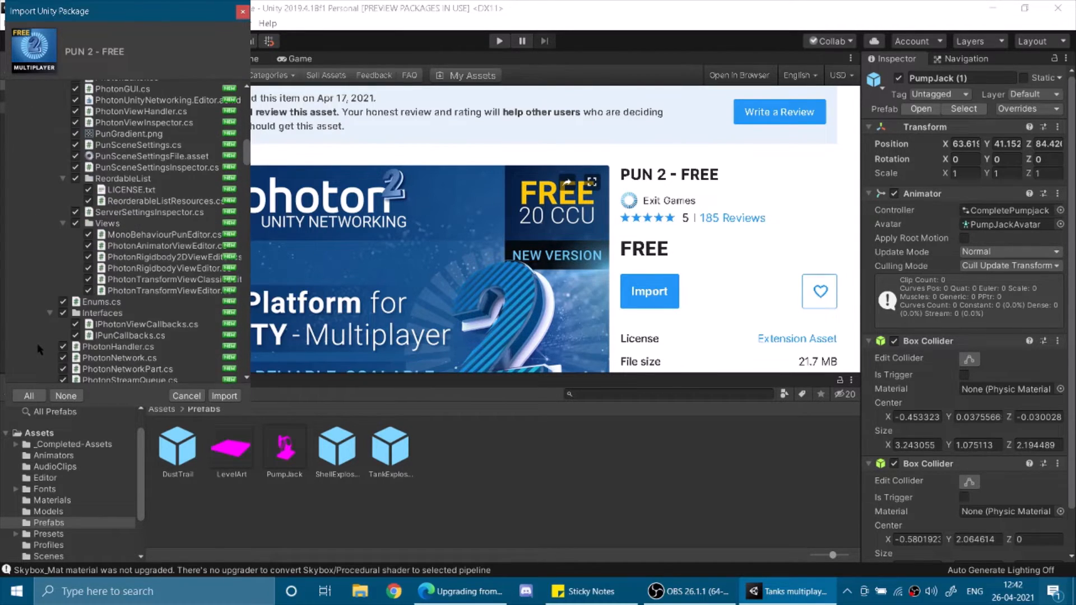
scroll(40, 351, "down", 4)
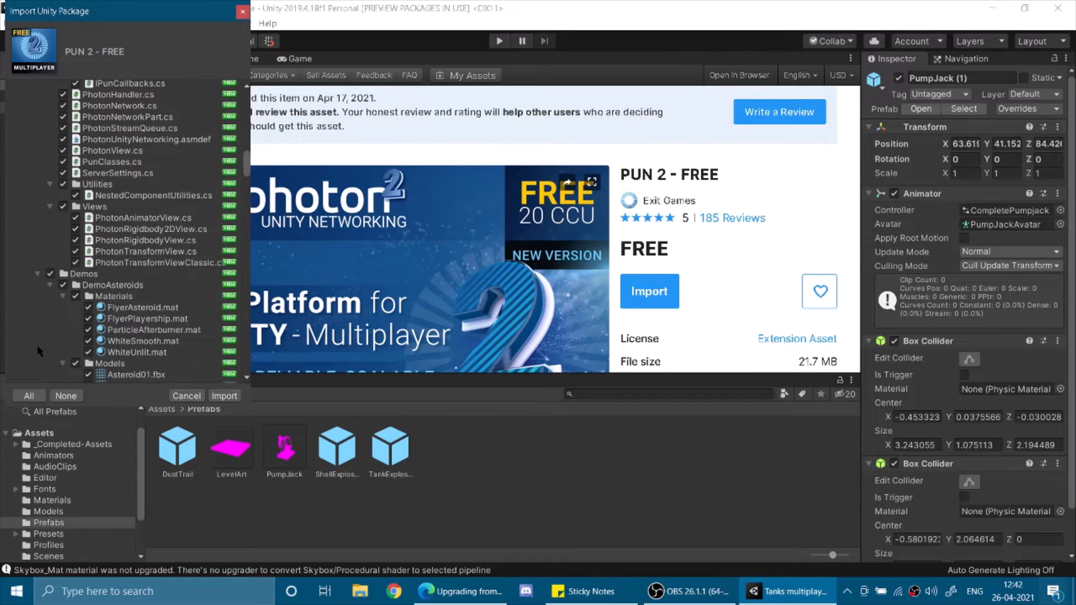
left_click(50, 274)
Check the remaining contents of the PUN 2 - FREE package and import the selected files into the project.
scroll(56, 325, "down", 12)
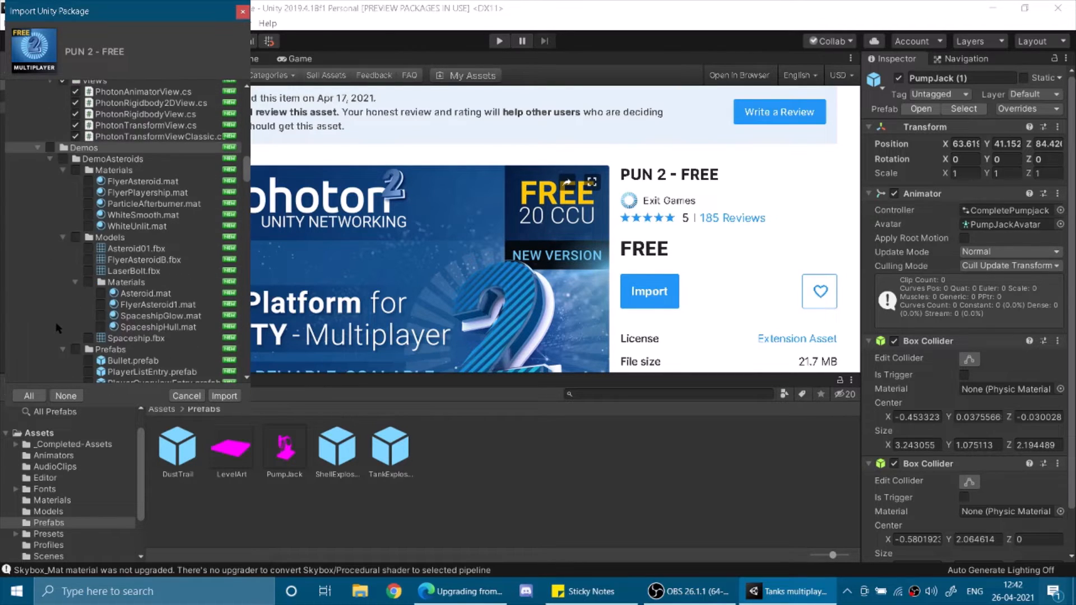
scroll(56, 329, "down", 15)
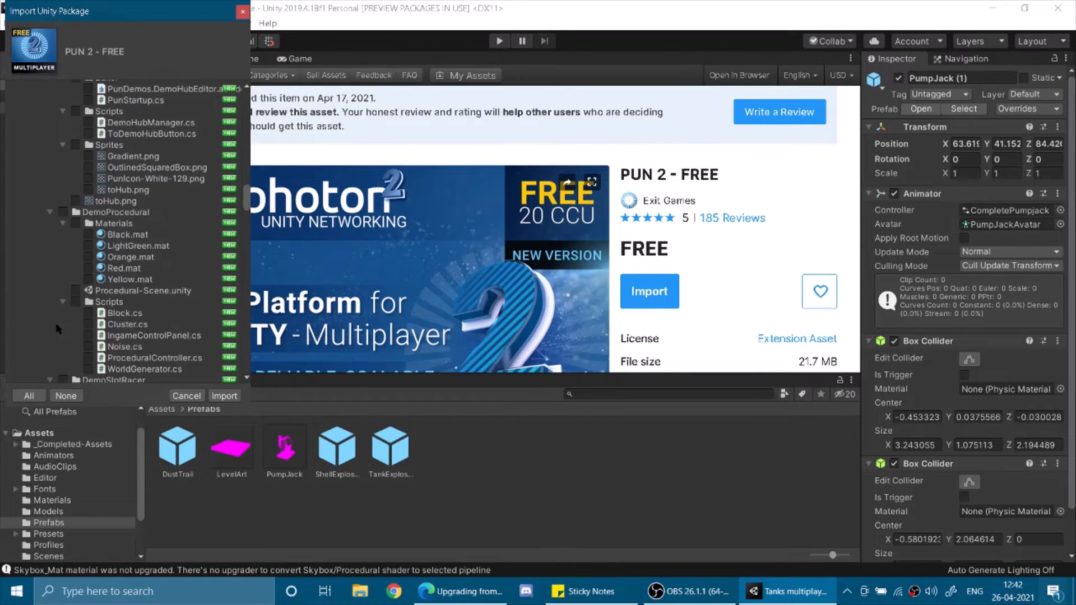
scroll(58, 328, "down", 15)
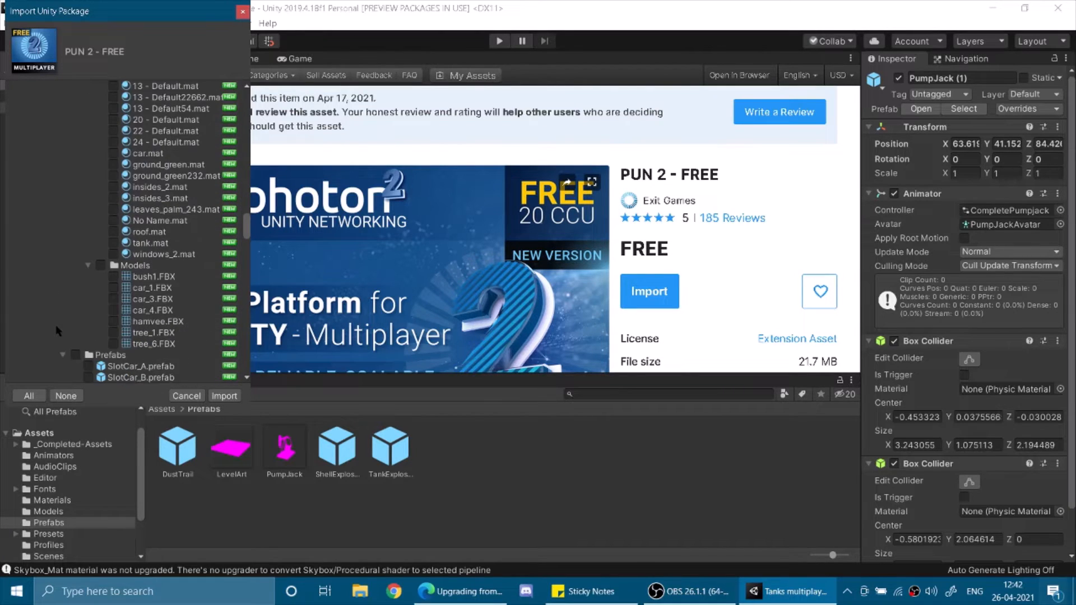
scroll(59, 331, "down", 15)
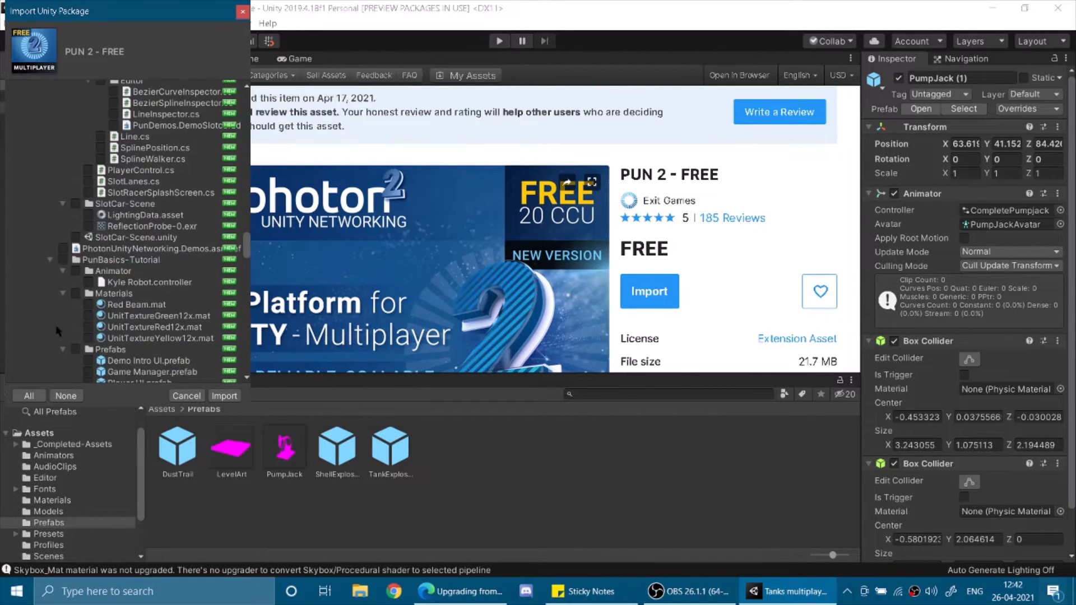
scroll(58, 331, "down", 15)
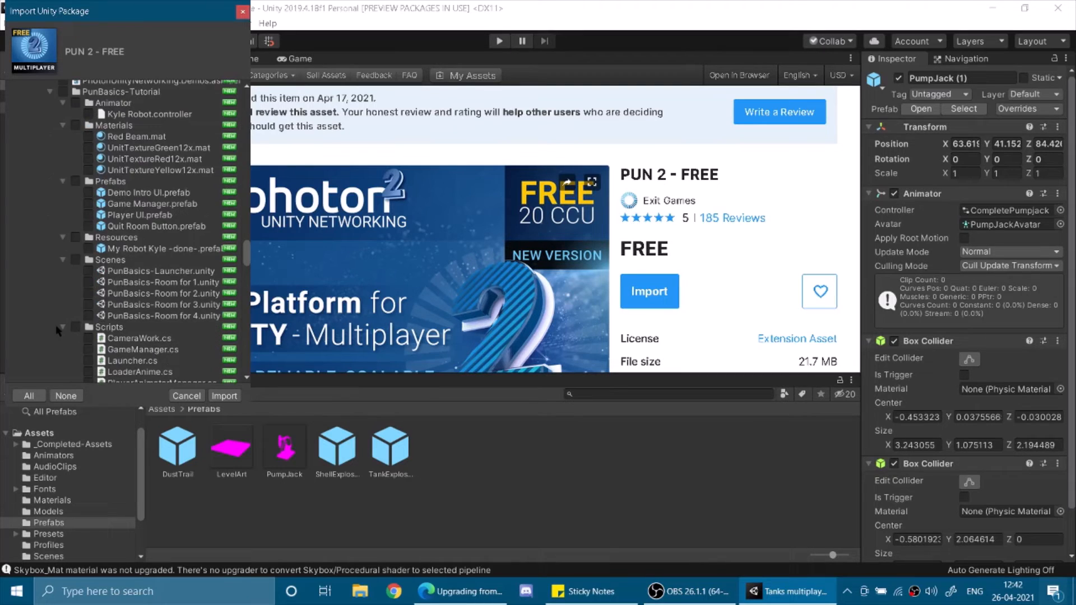
scroll(57, 330, "down", 15)
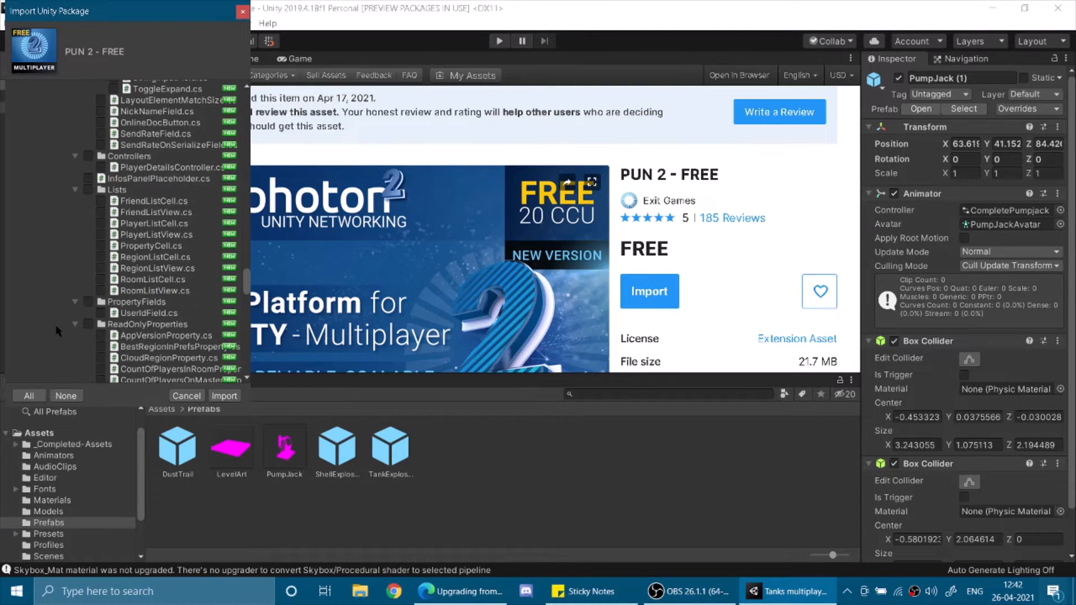
scroll(56, 332, "down", 15)
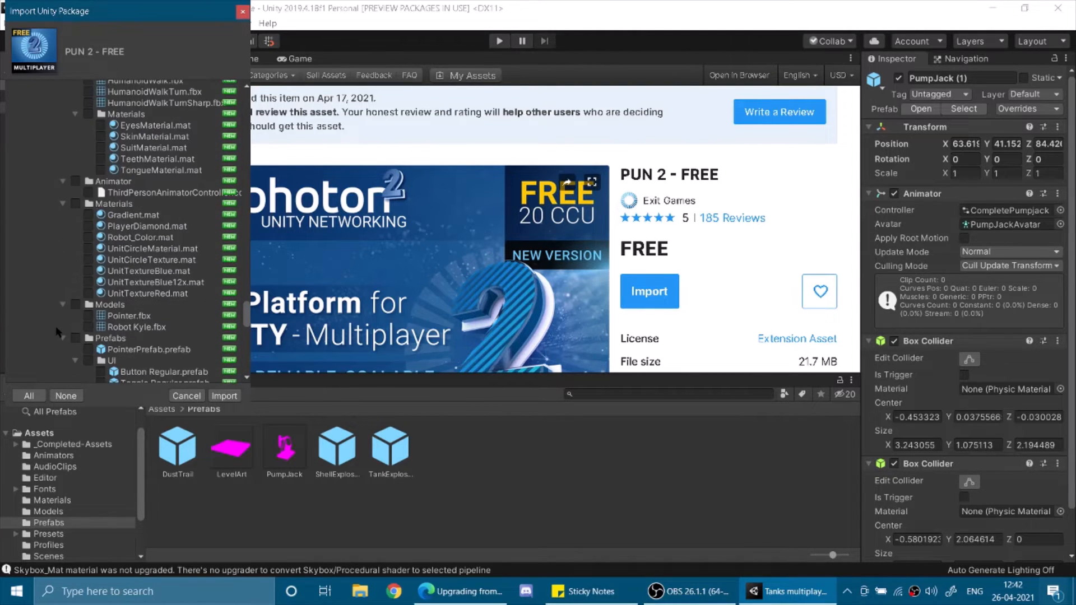
scroll(58, 332, "down", 4)
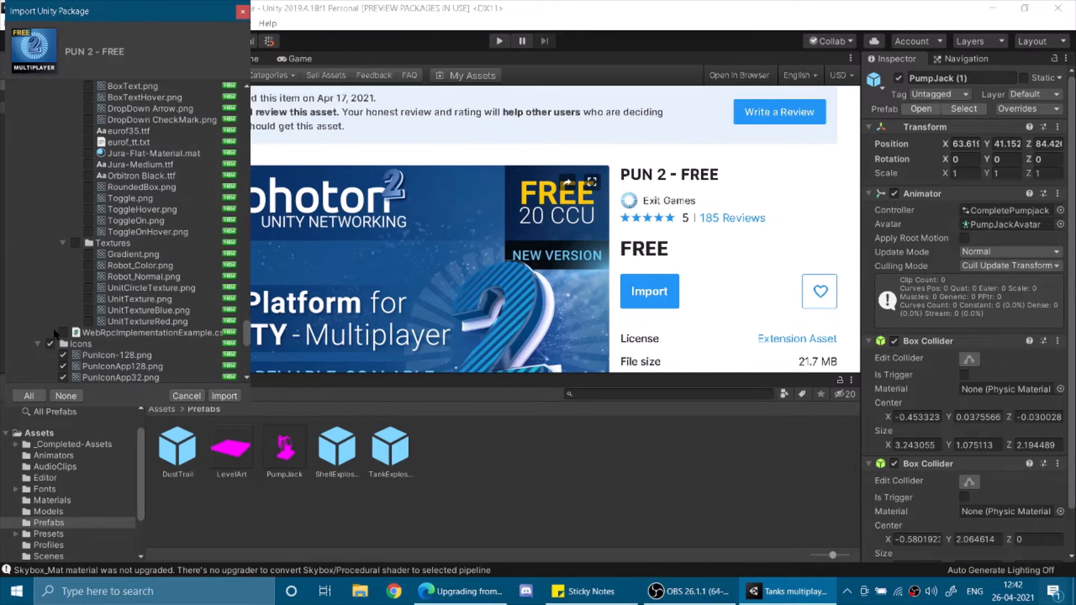
scroll(56, 333, "down", 5)
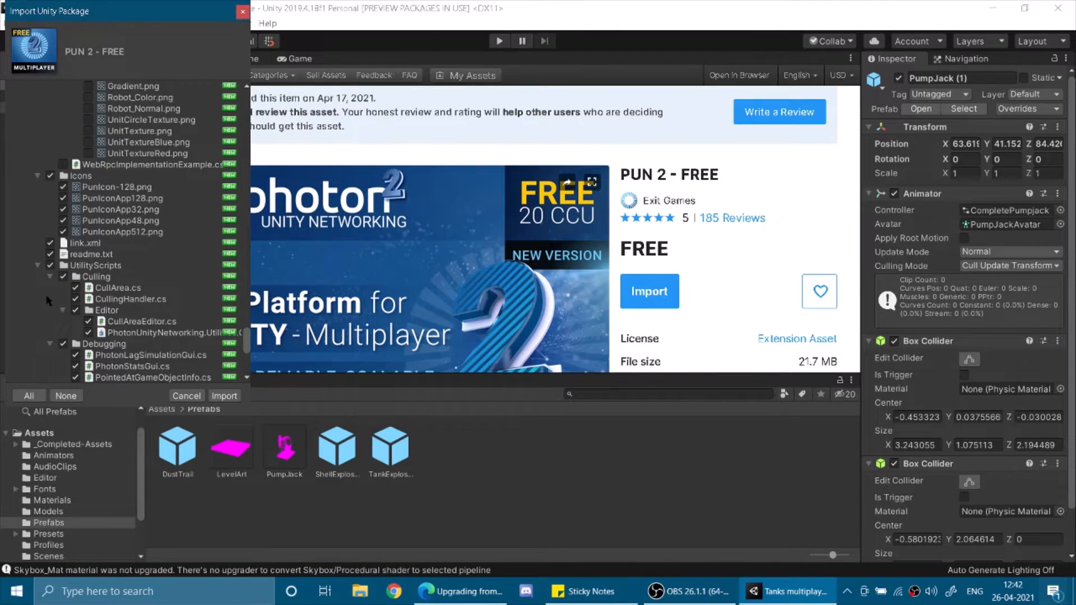
scroll(48, 301, "down", 12)
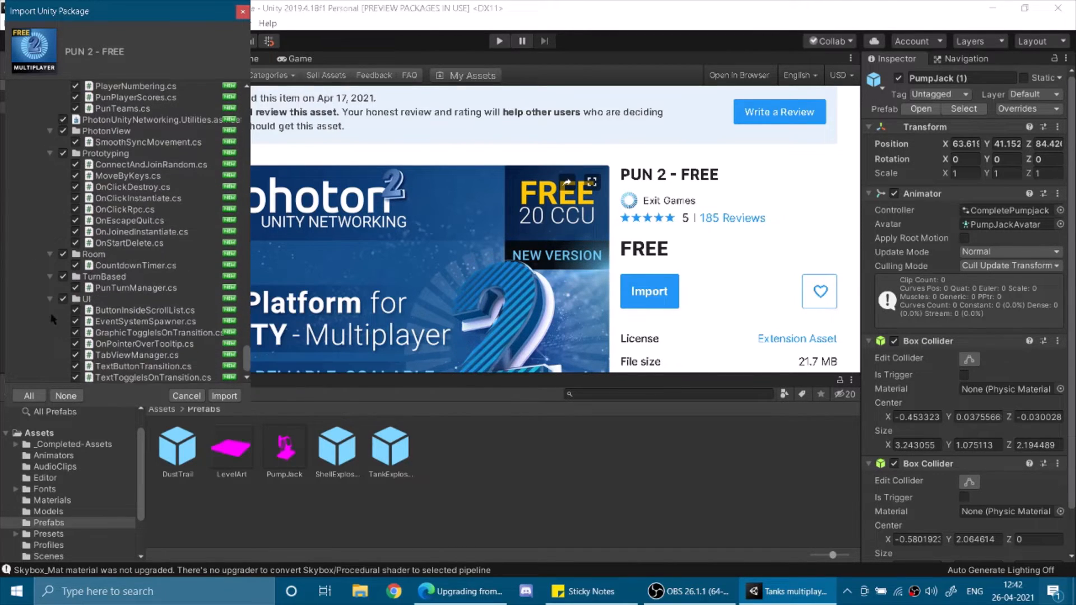
left_click(225, 395)
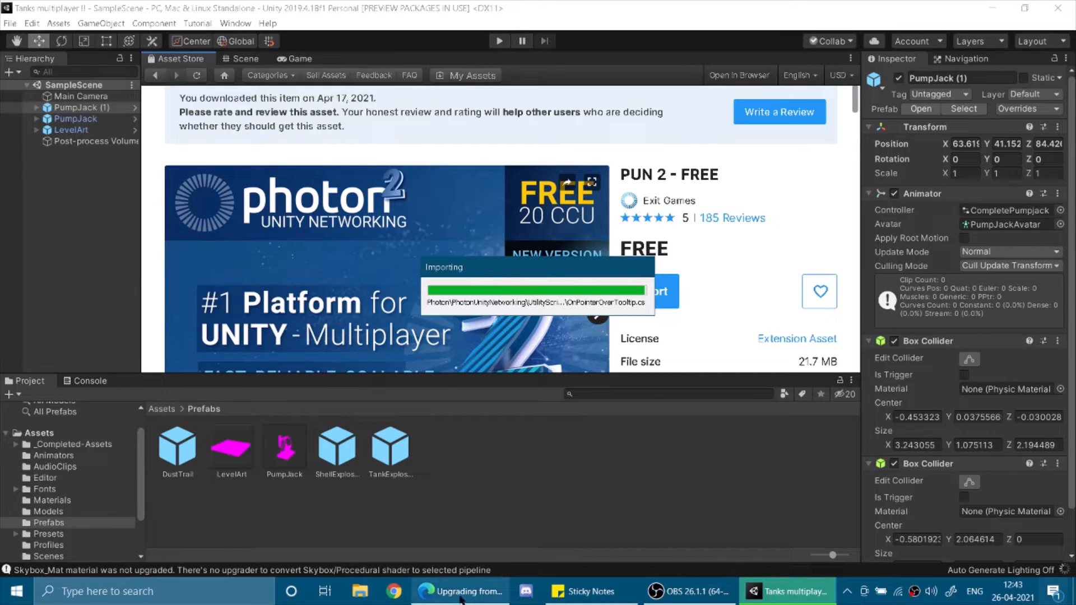
Close the Edge browser window and let Unity automatically update the project's obsolete APIs.
mouse_move(461, 598)
left_click(522, 503)
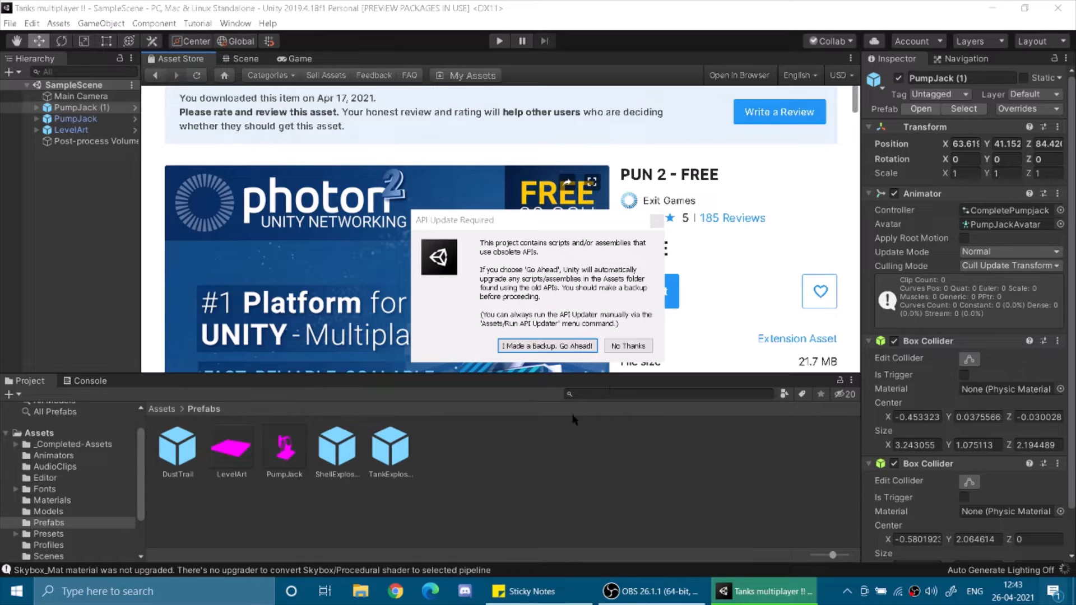
left_click(569, 347)
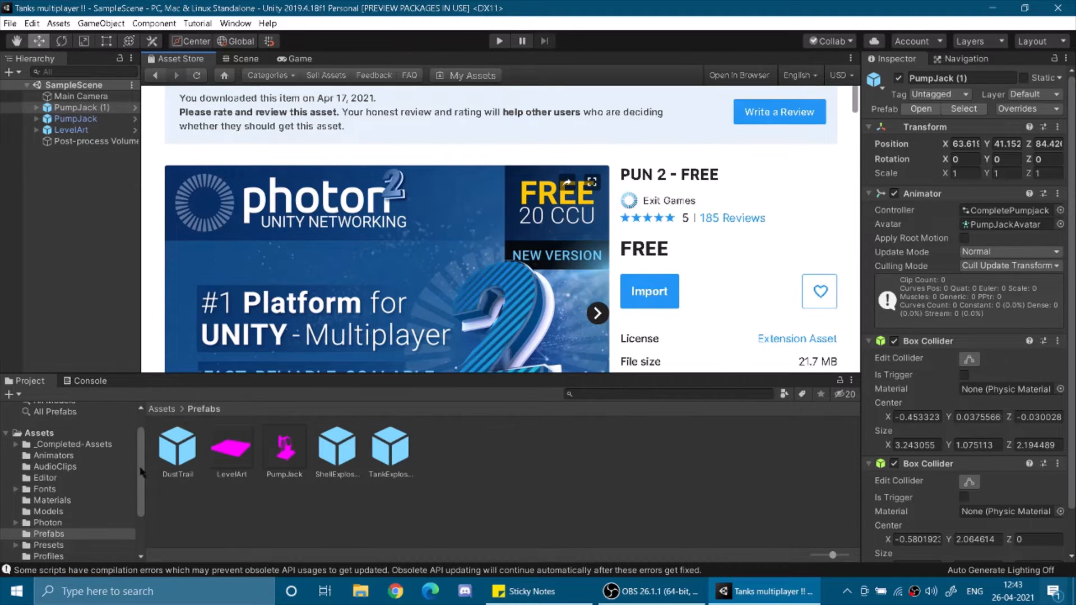
Examine the Photon script compilation errors in the Console and clear the log.
left_click(89, 384)
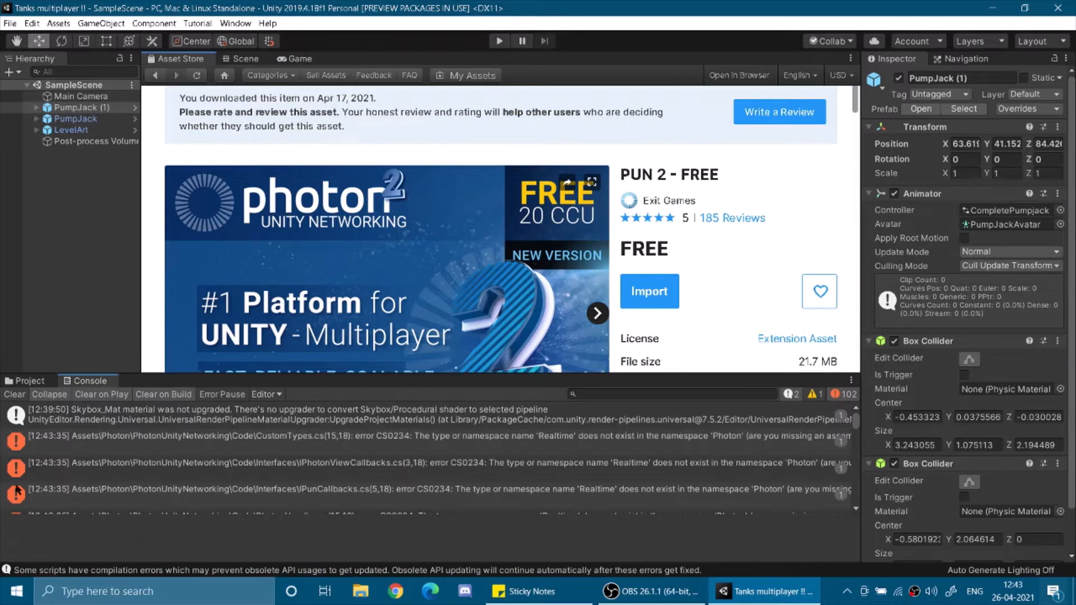
left_click(476, 442)
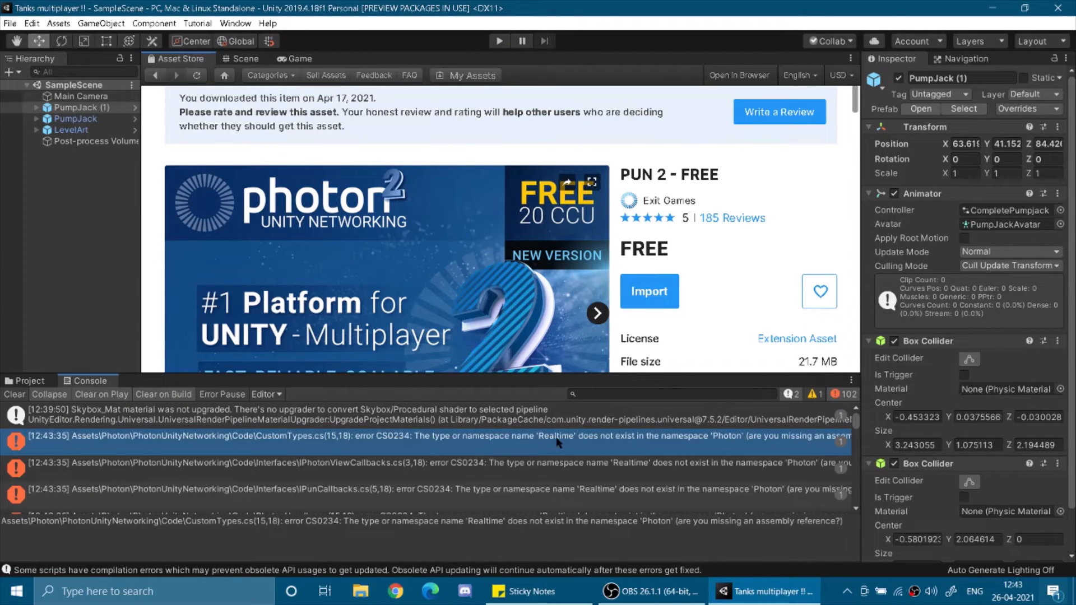
scroll(144, 466, "down", 5)
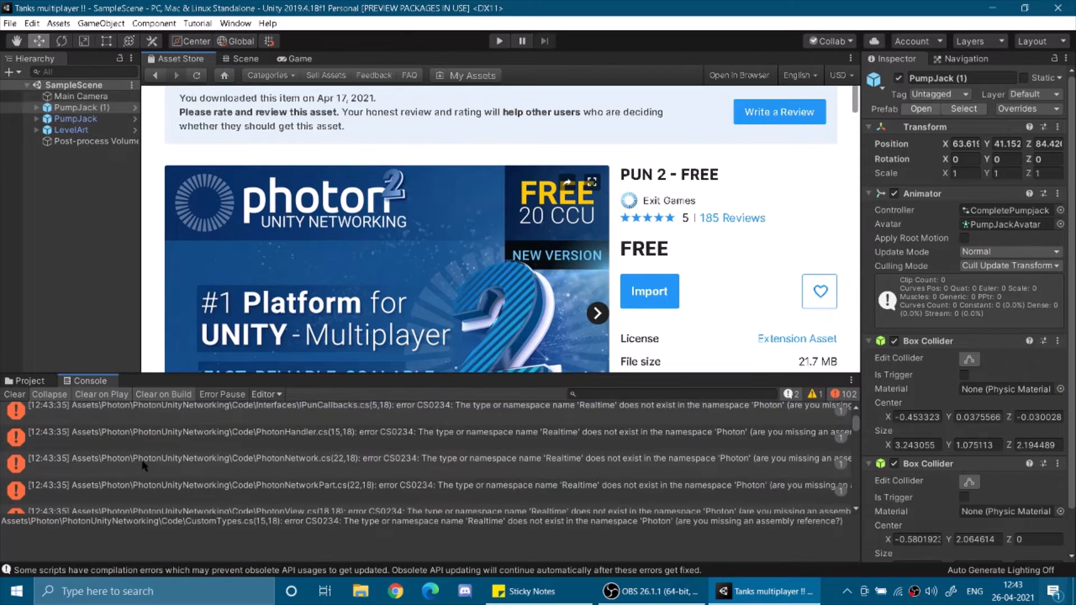
left_click(18, 396)
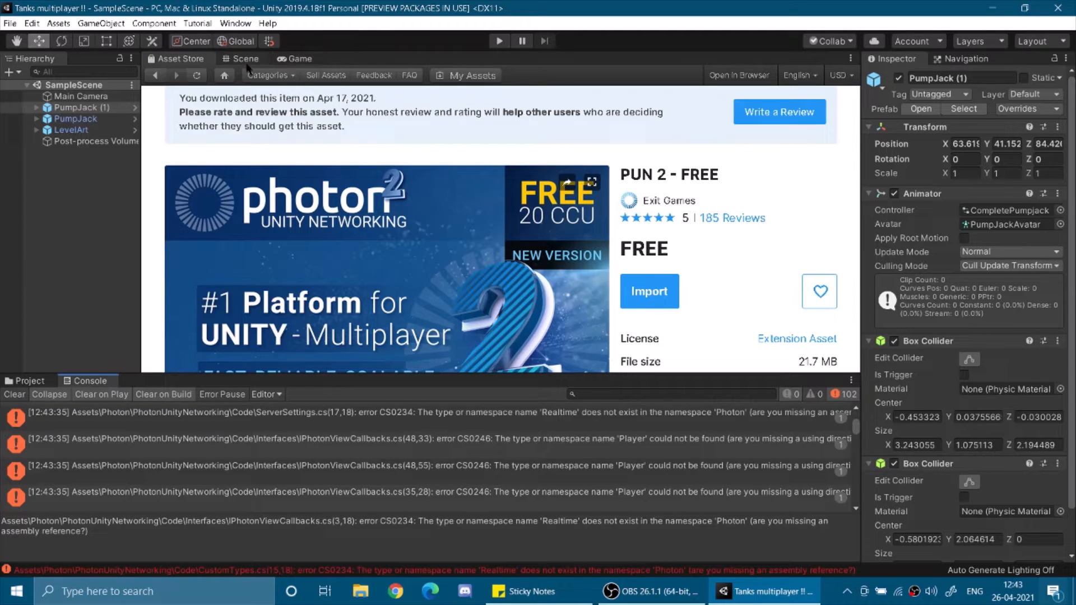
Restart the PUN 2 - FREE package import and exclude the Demos folders under PhotonChat and PhotonRealtime.
left_click(654, 293)
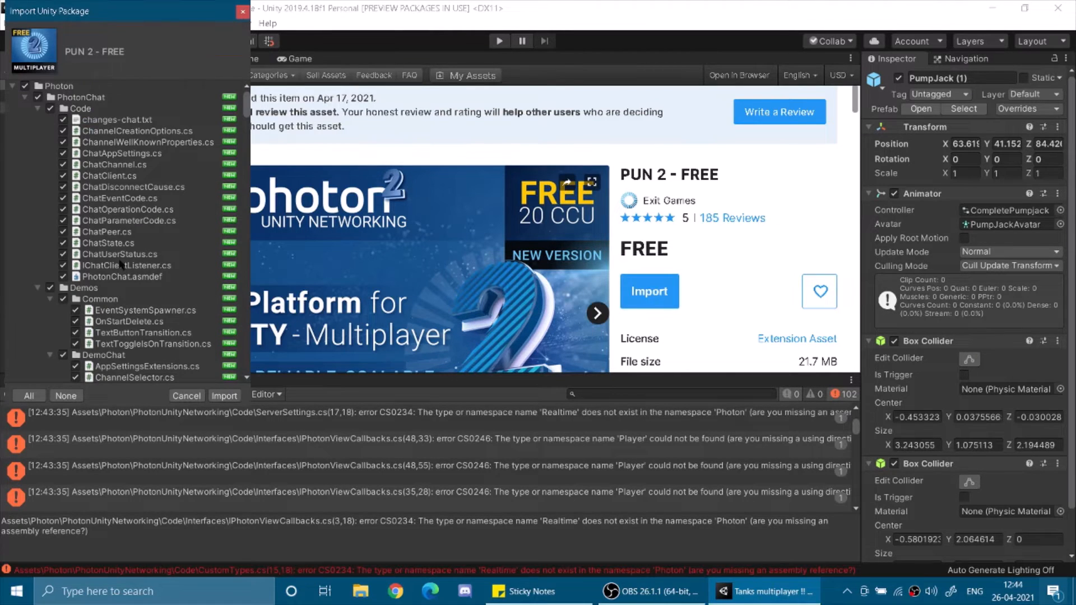
left_click(50, 287)
scroll(59, 314, "down", 3)
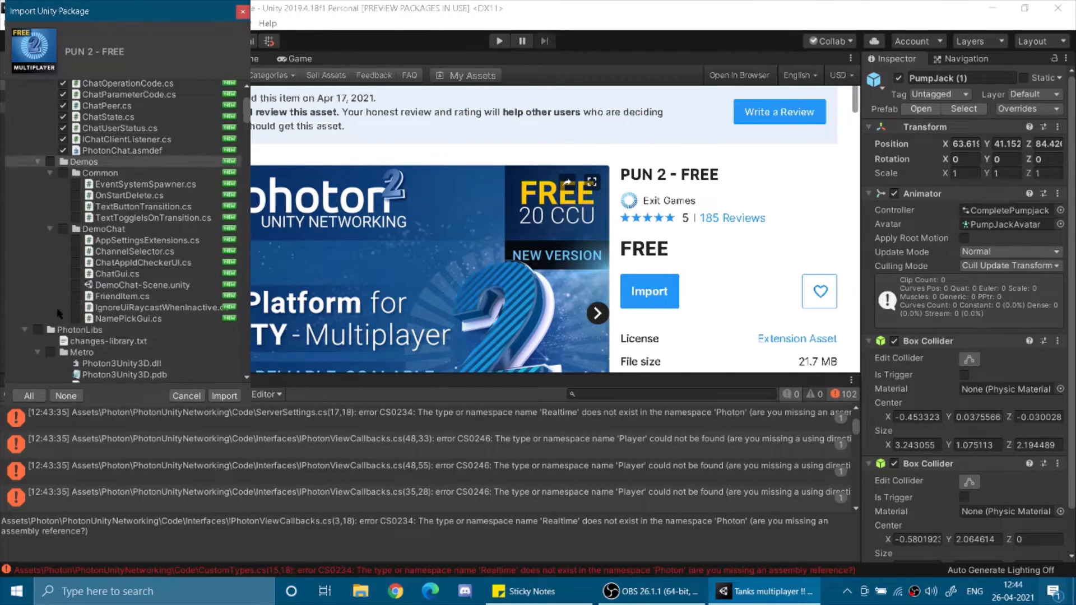
scroll(58, 313, "down", 8)
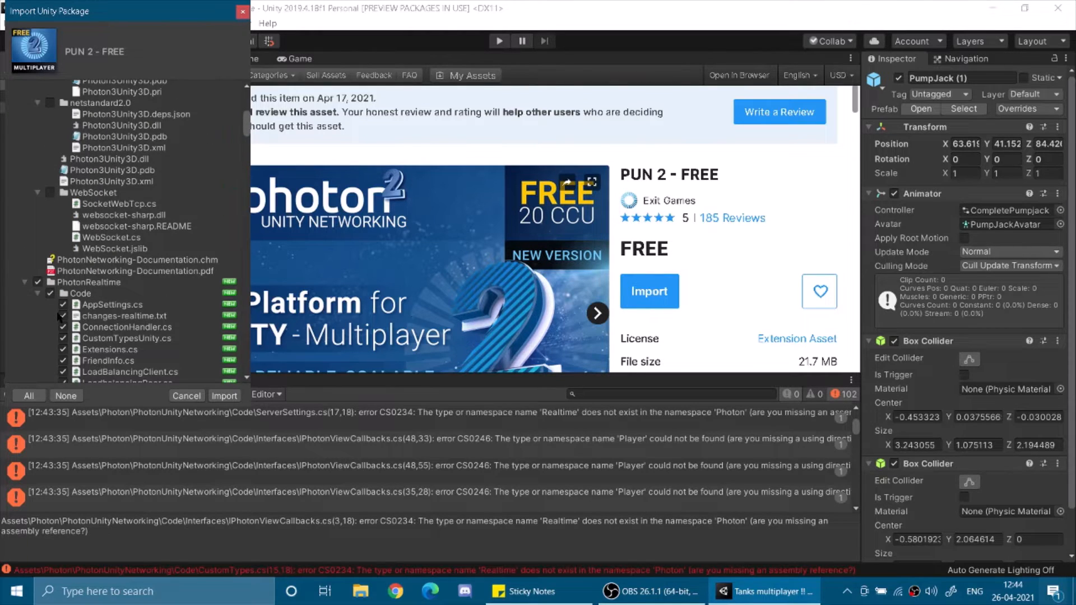
scroll(58, 317, "down", 7)
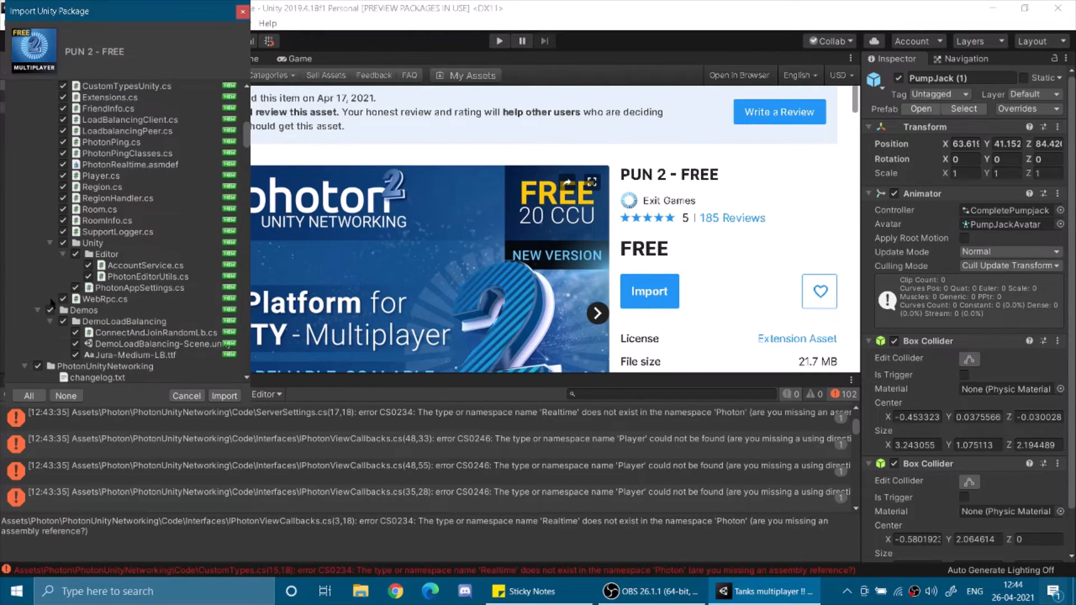
left_click(50, 310)
scroll(49, 379, "down", 2)
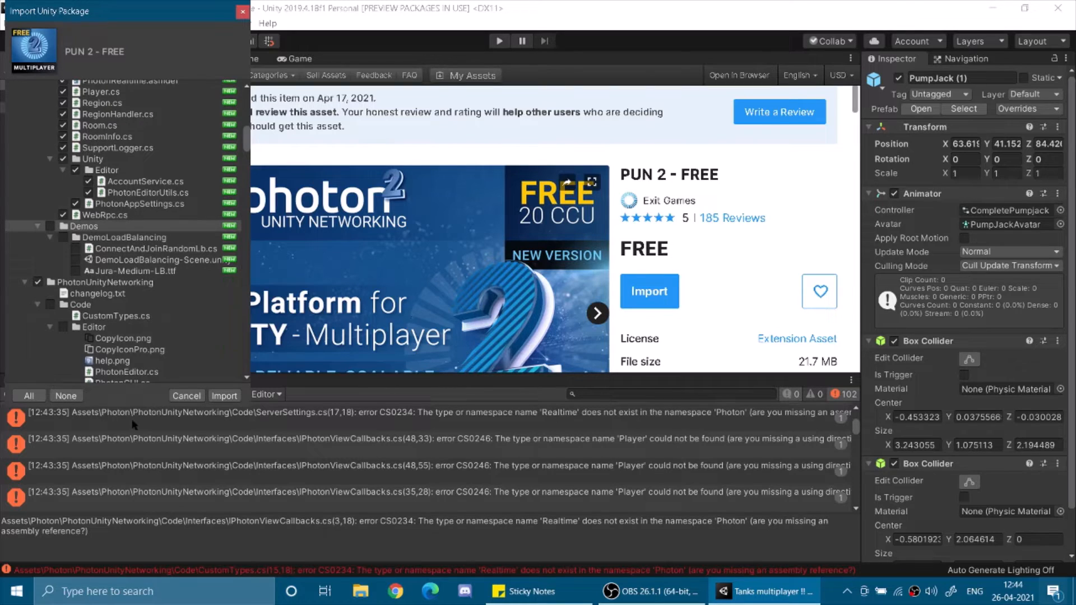
Import the selected PhotonChat and PhotonRealtime files, and clear the remaining messages from the Console.
left_click(224, 396)
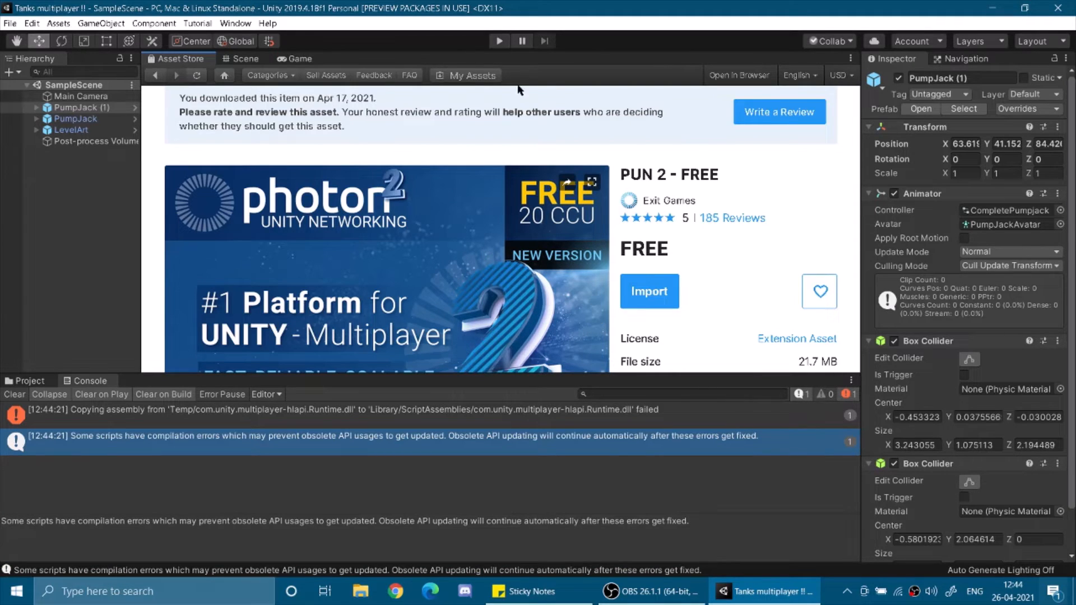
left_click(251, 425)
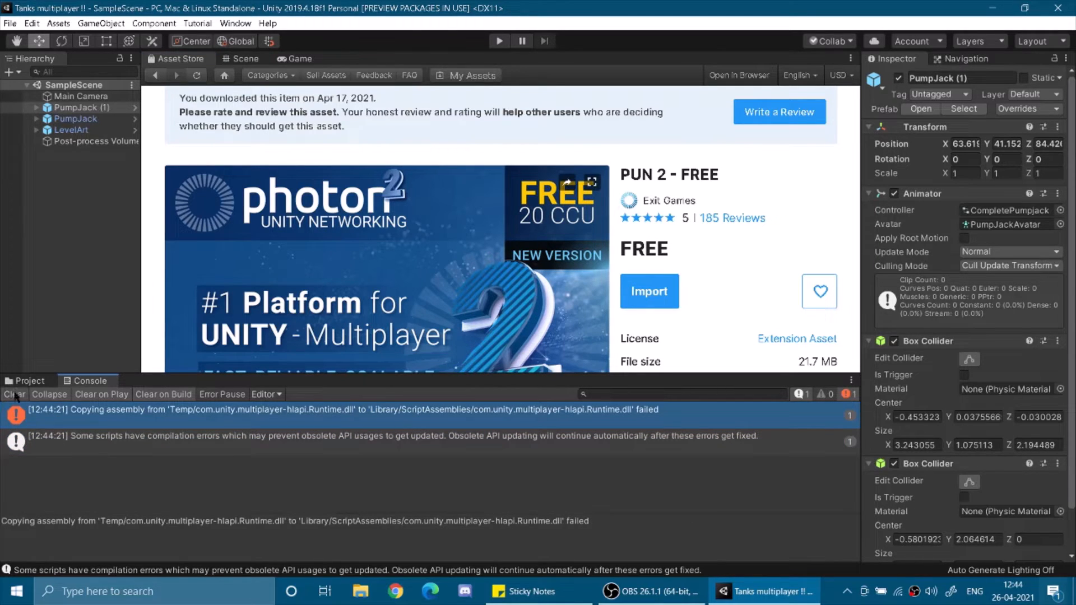
left_click(14, 395)
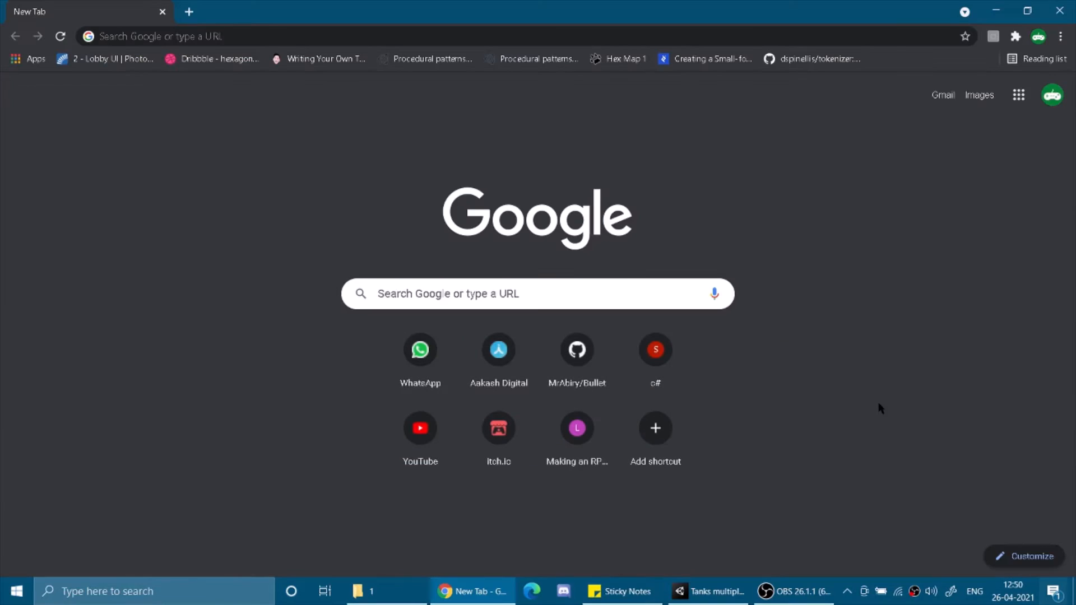
Find the PUN Basics Tutorial page "2 - Lobby UI" on the Photon Engine documentation site in Chrome and open it.
left_click(171, 35)
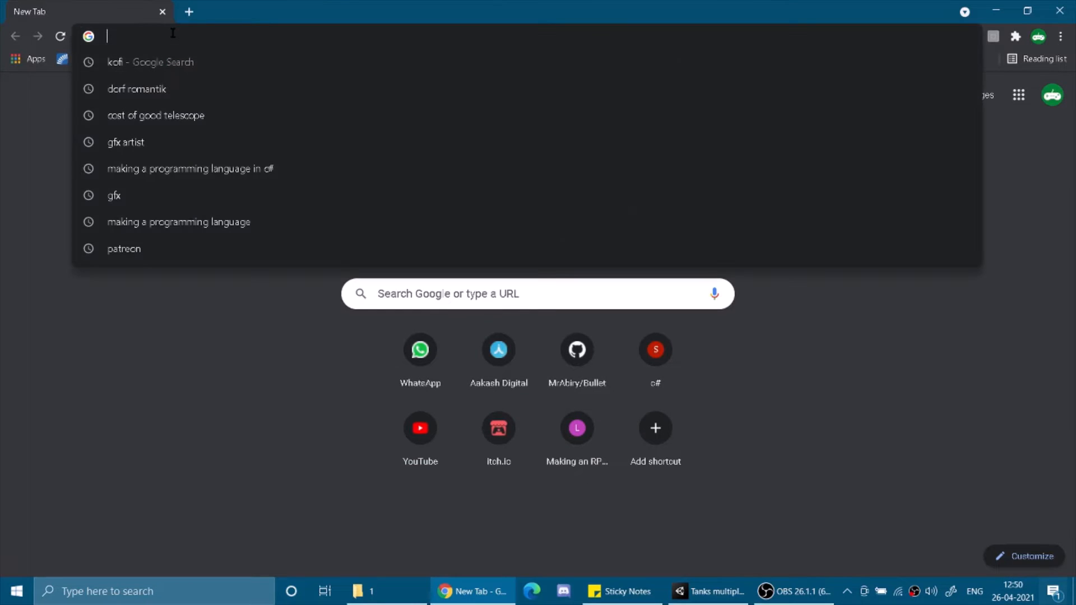
type("photo")
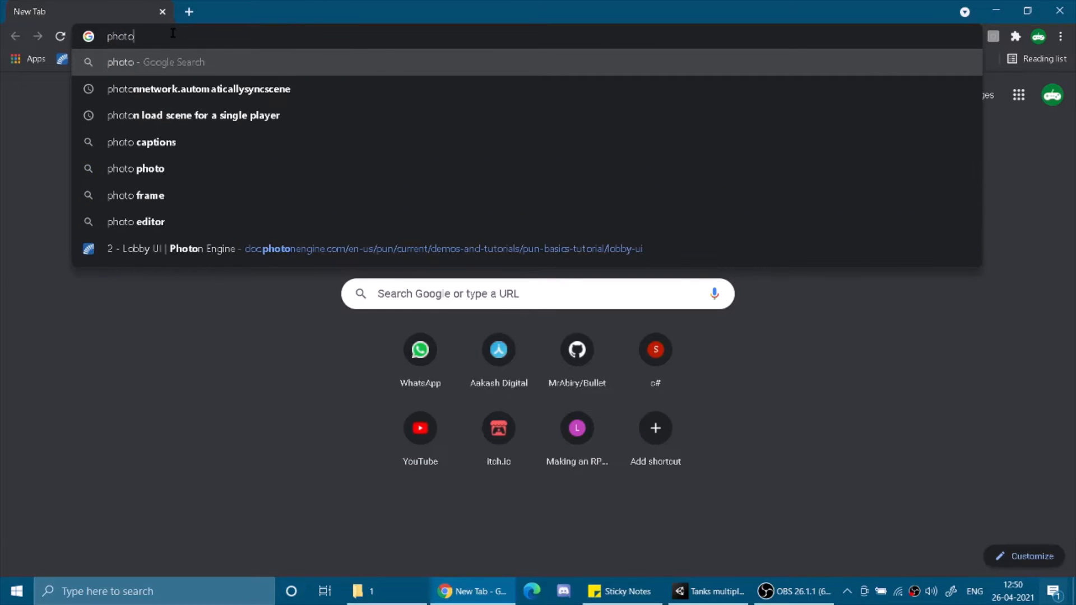
key("Down")
key("Down")
key("Down")
key("Down")
key("Down")
key("Down")
key("Down")
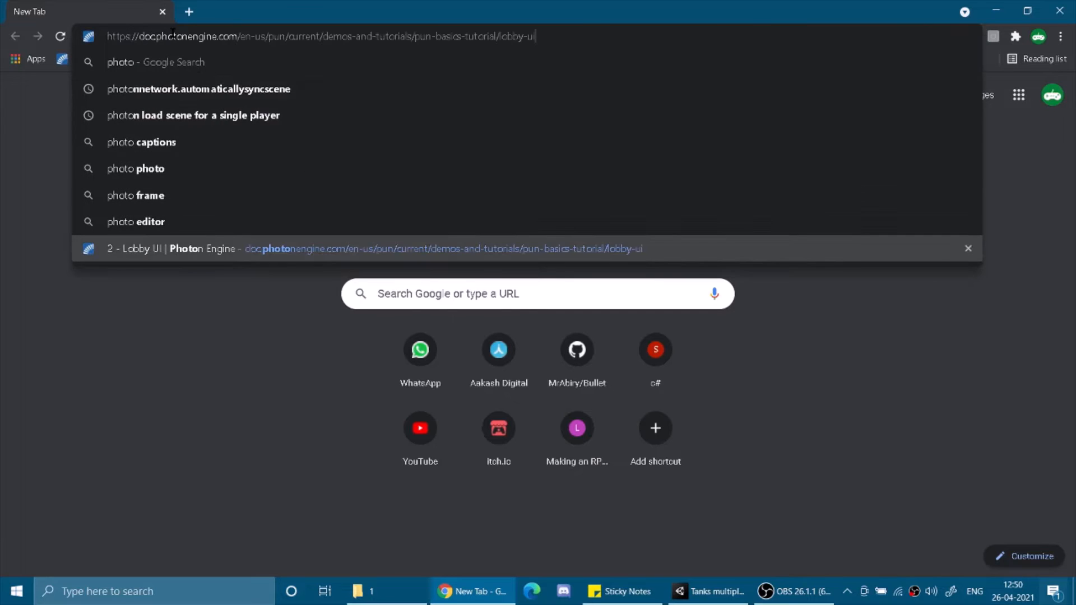
key("Return")
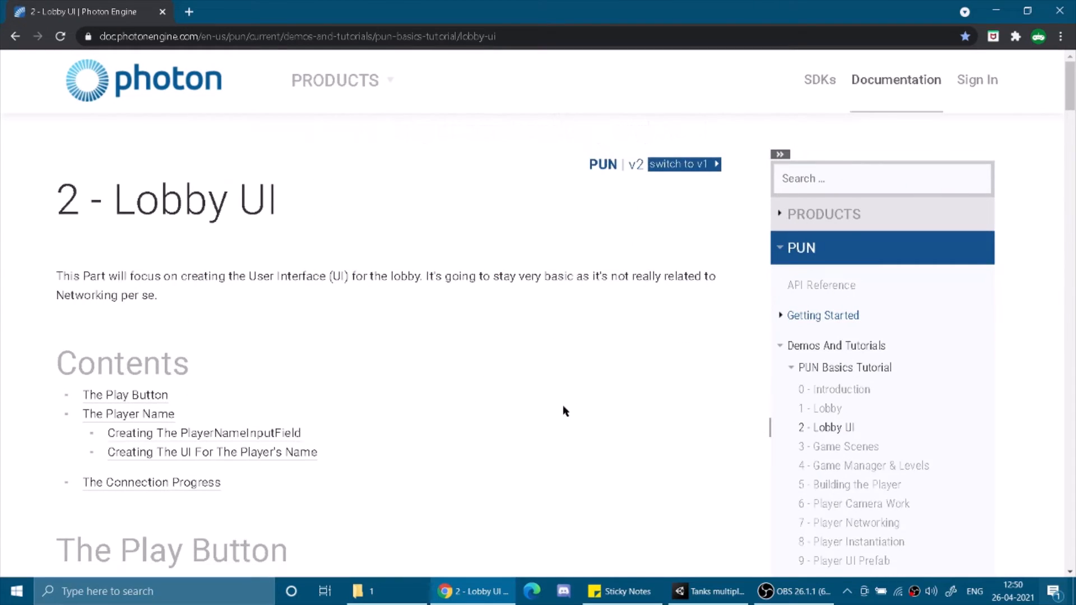
Go through the Photon website's sign-in page, return to the documentation and open the account Dashboard.
left_click(977, 79)
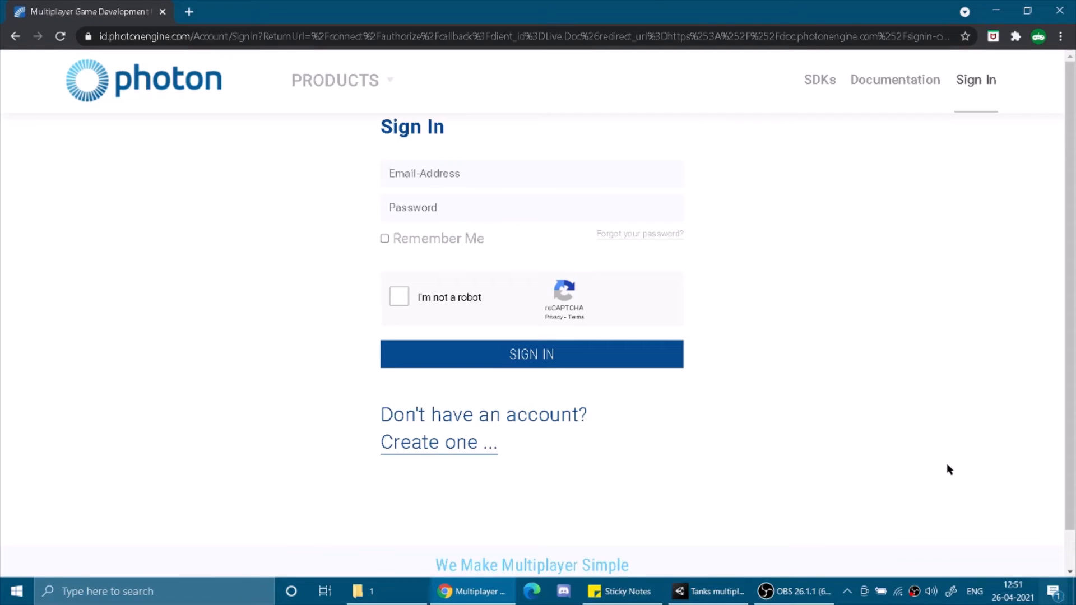
key("alt+Left")
key("ctrl+p")
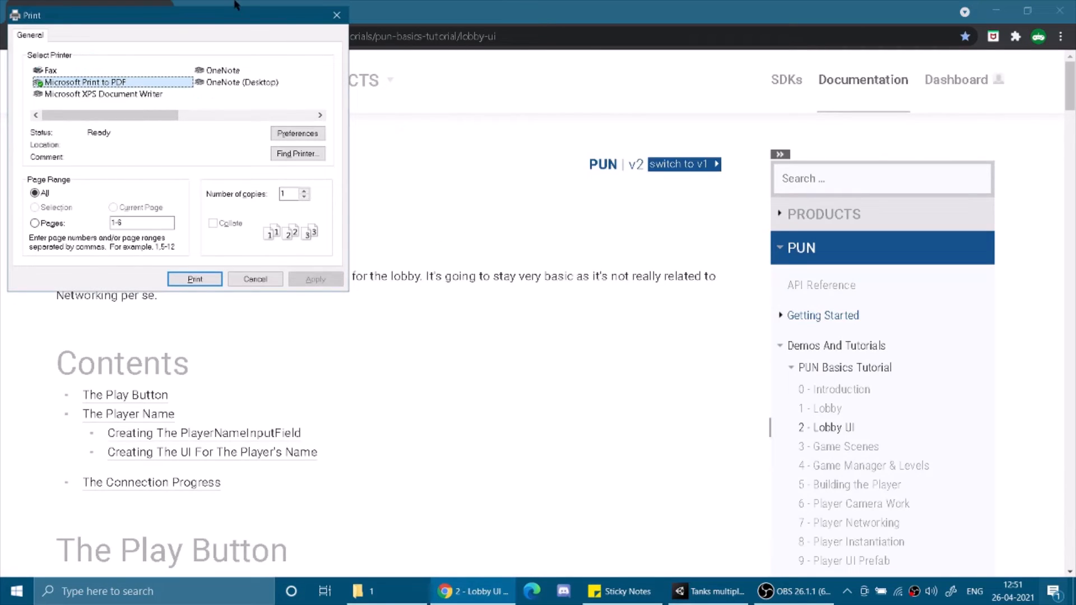
left_click(337, 15)
scroll(378, 364, "down", 5)
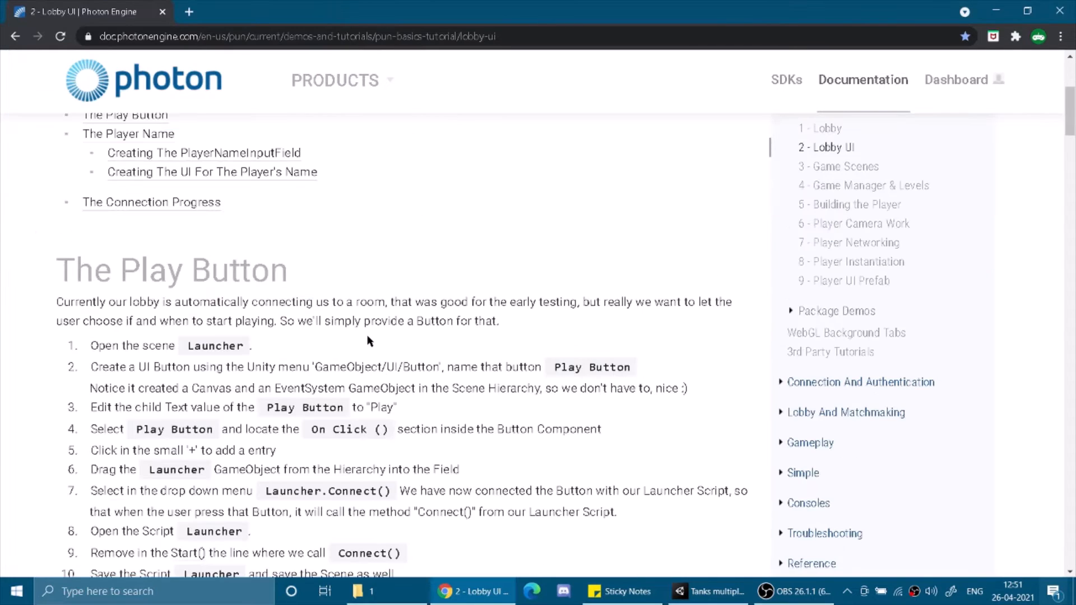
scroll(380, 362, "up", 5)
left_click(947, 80)
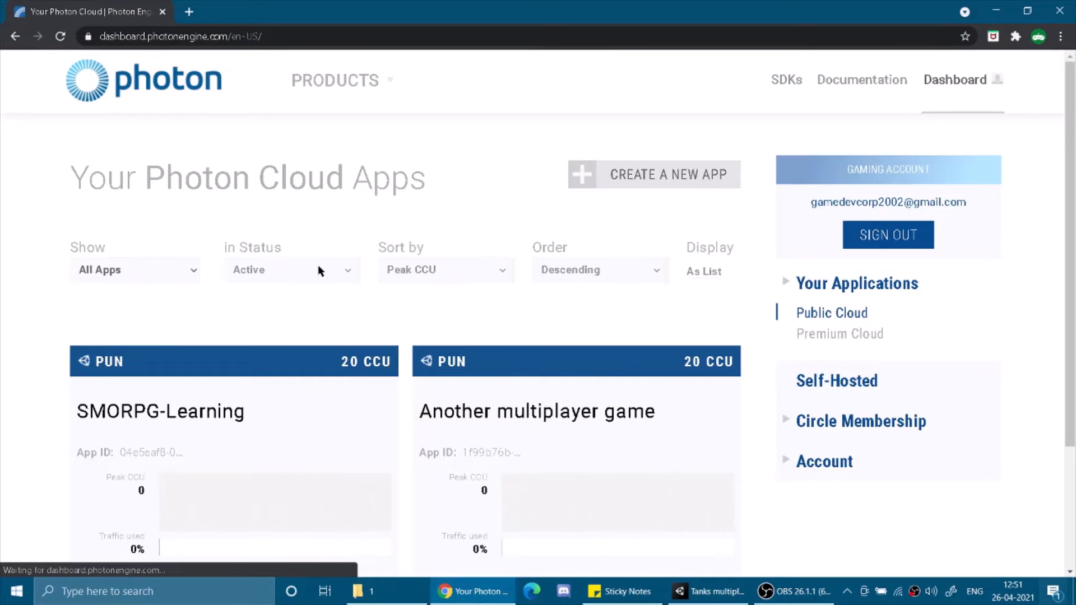
Create a new Photon Cloud application of type Photon PUN named "Tanks multiplayer".
left_click(666, 181)
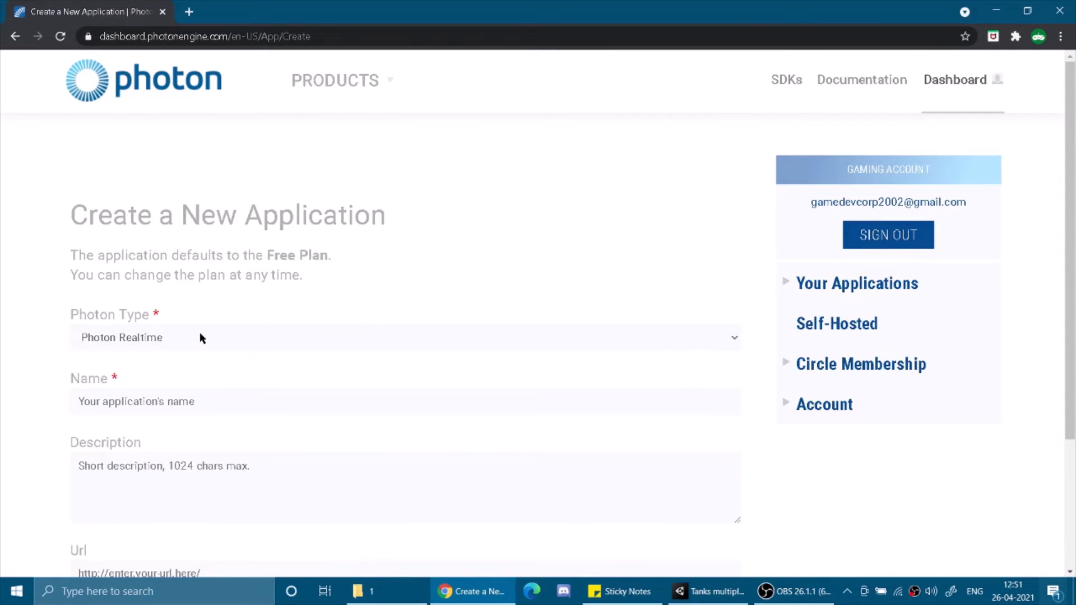
left_click(201, 336)
left_click(164, 385)
left_click(265, 402)
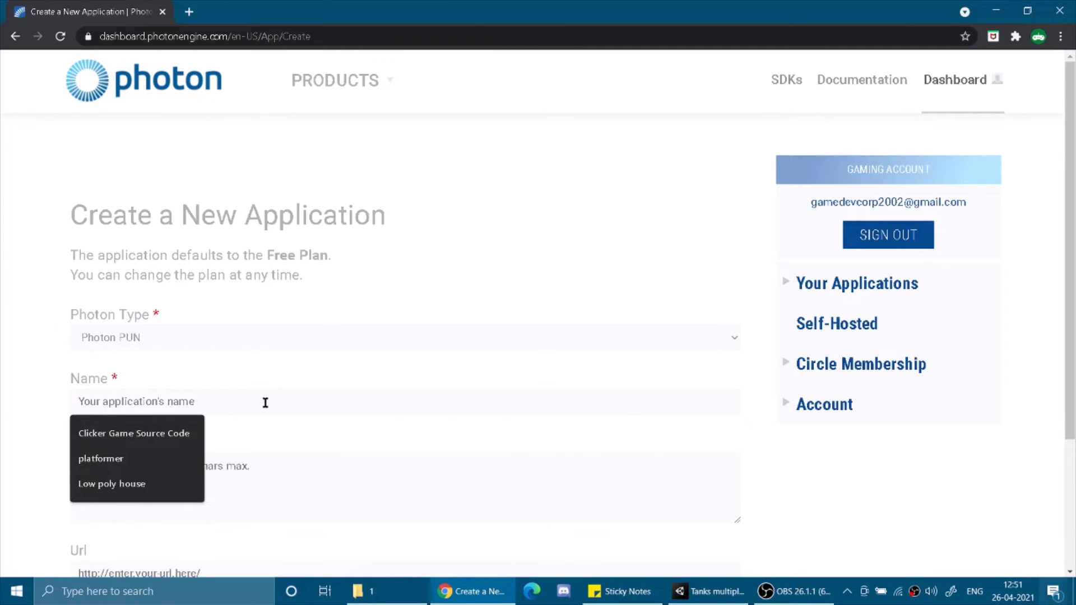
type("Tanks multiplayer")
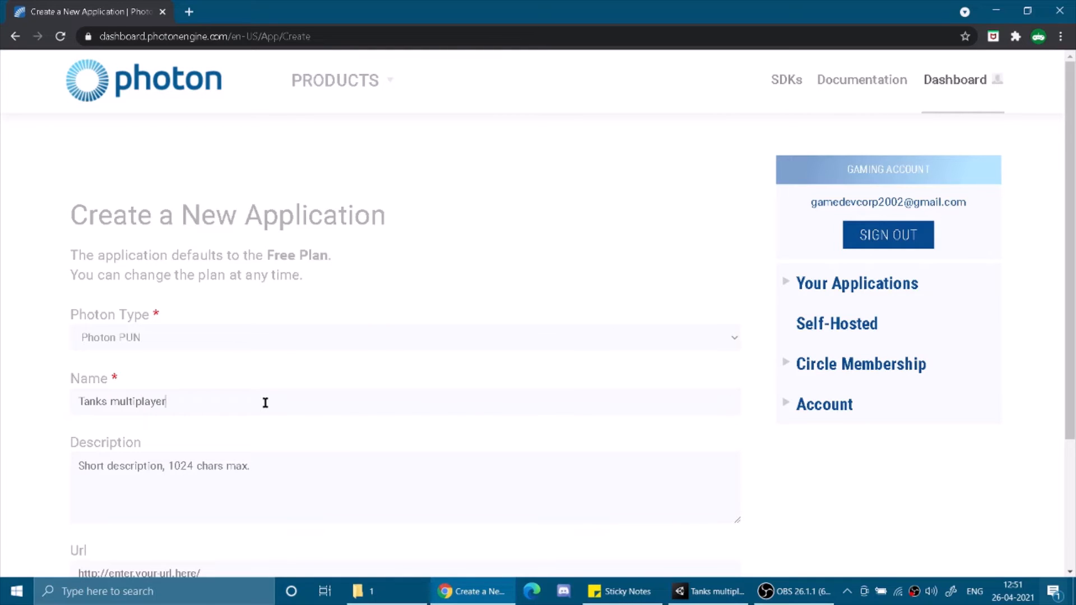
scroll(264, 401, "down", 3)
scroll(259, 403, "up", 1)
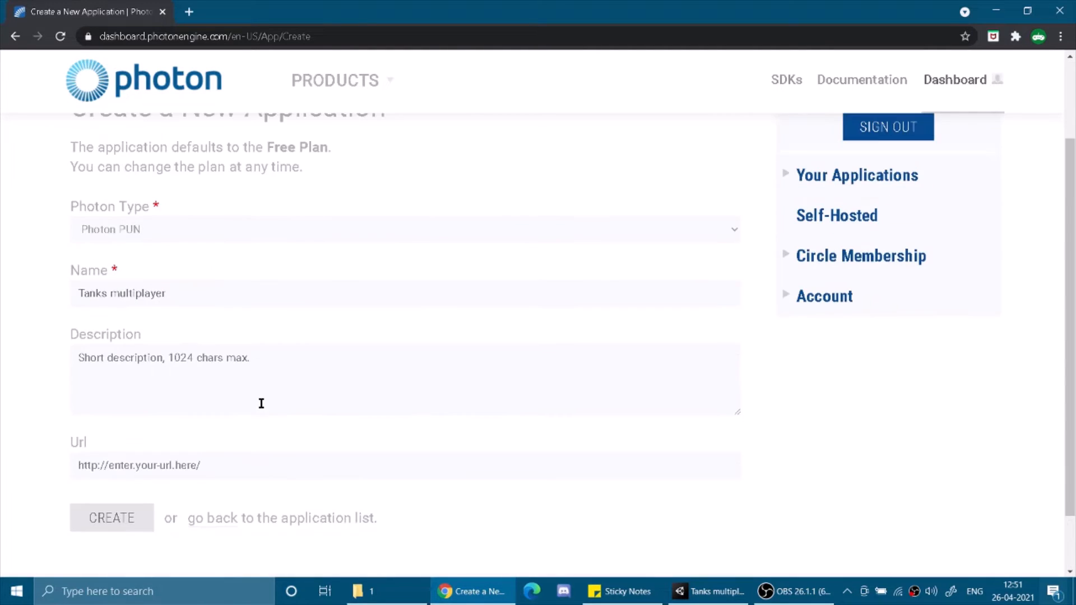
scroll(144, 415, "down", 1)
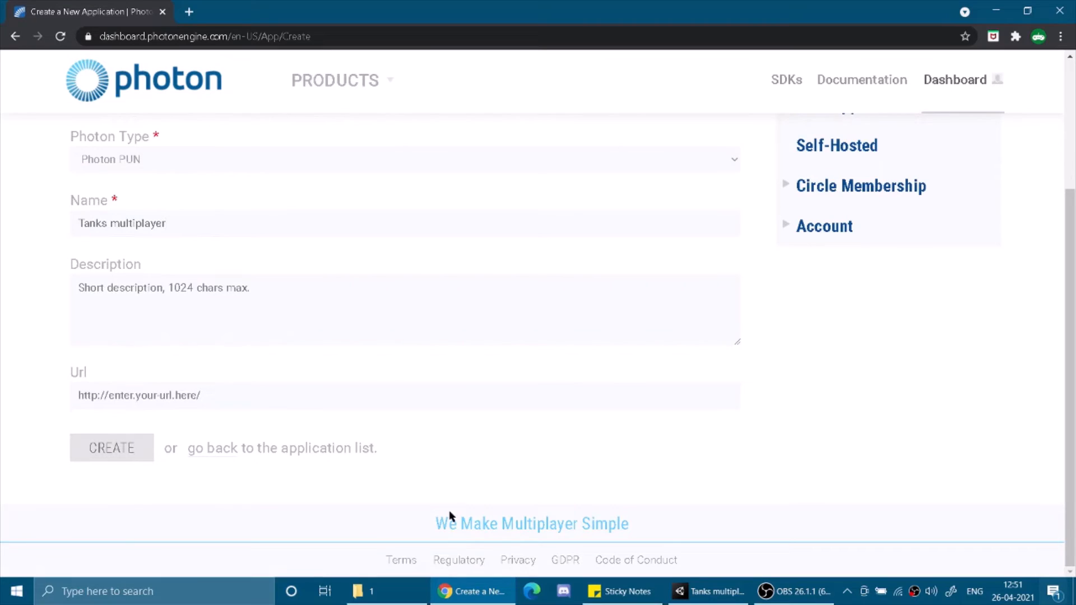
left_click(121, 459)
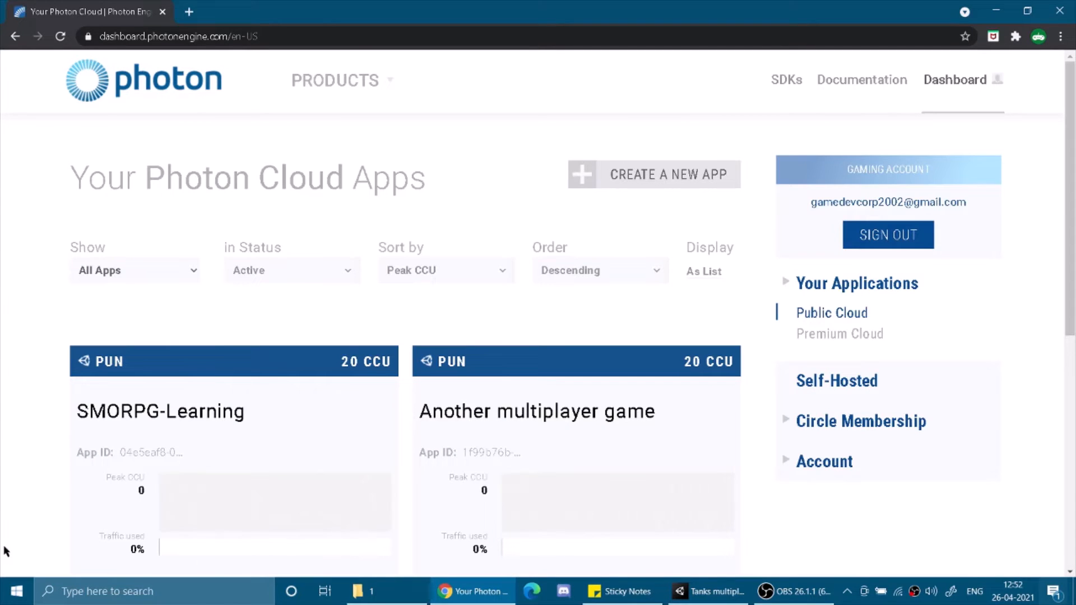
Get the App ID of the Tanks multiplayer app, switch to Unity and set up the PUN project with that App ID.
scroll(299, 440, "down", 5)
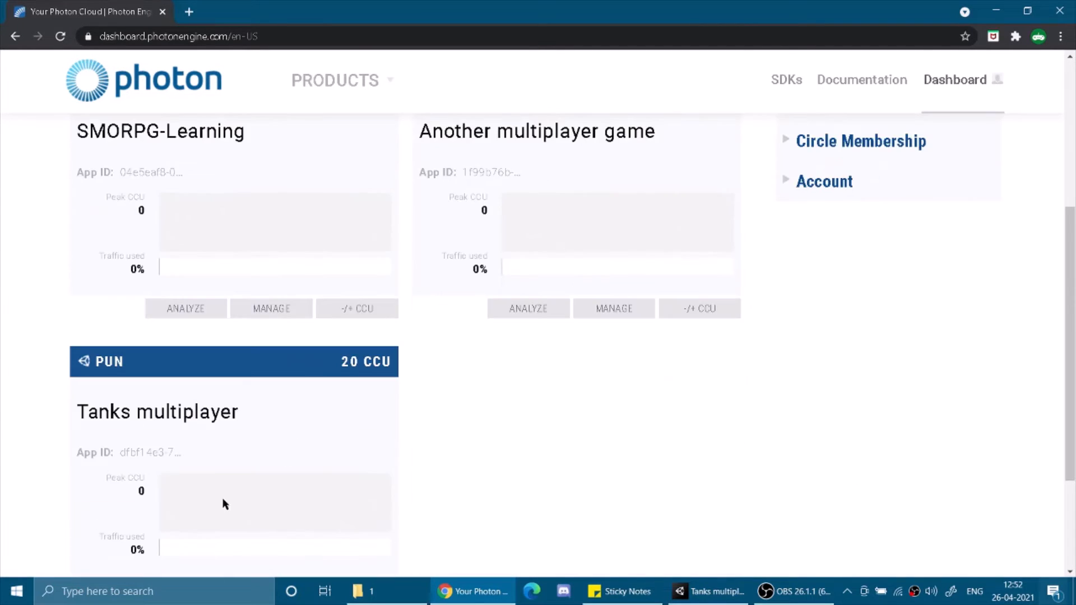
scroll(268, 398, "down", 3)
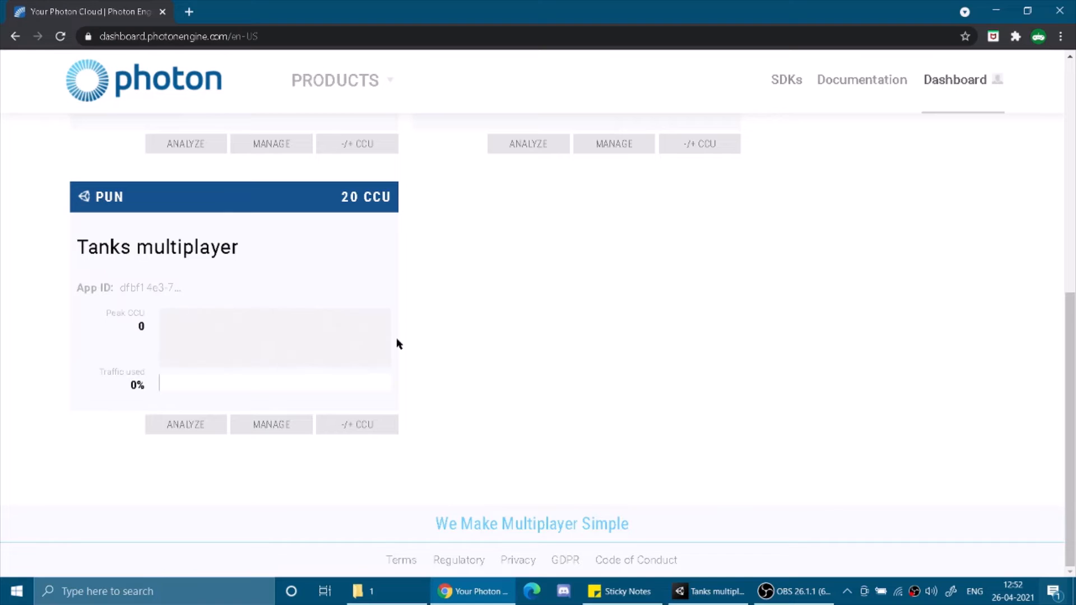
key("alt+Tab")
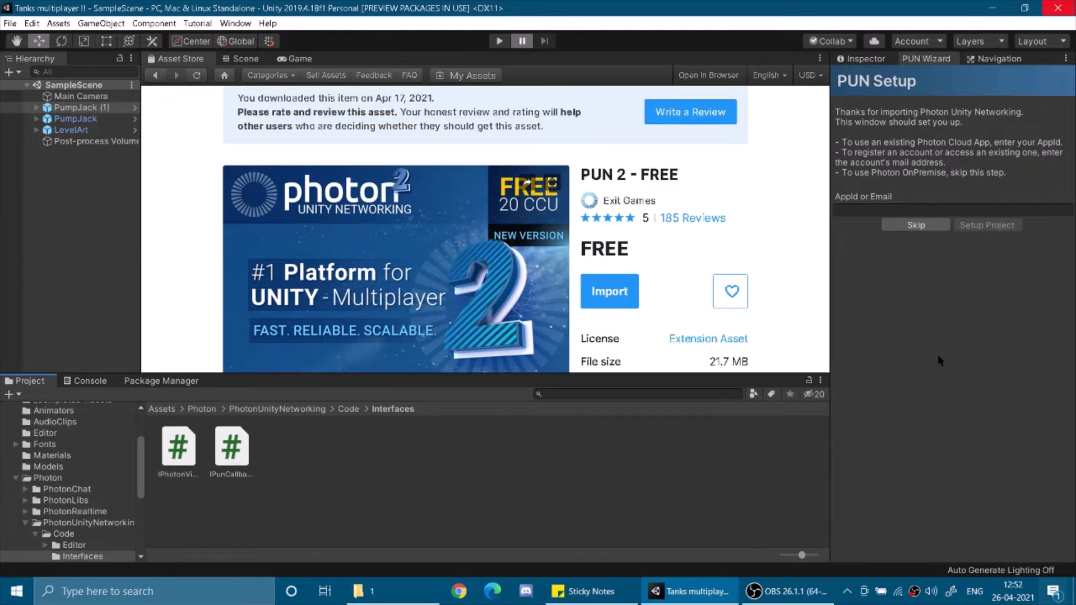
left_click(908, 212)
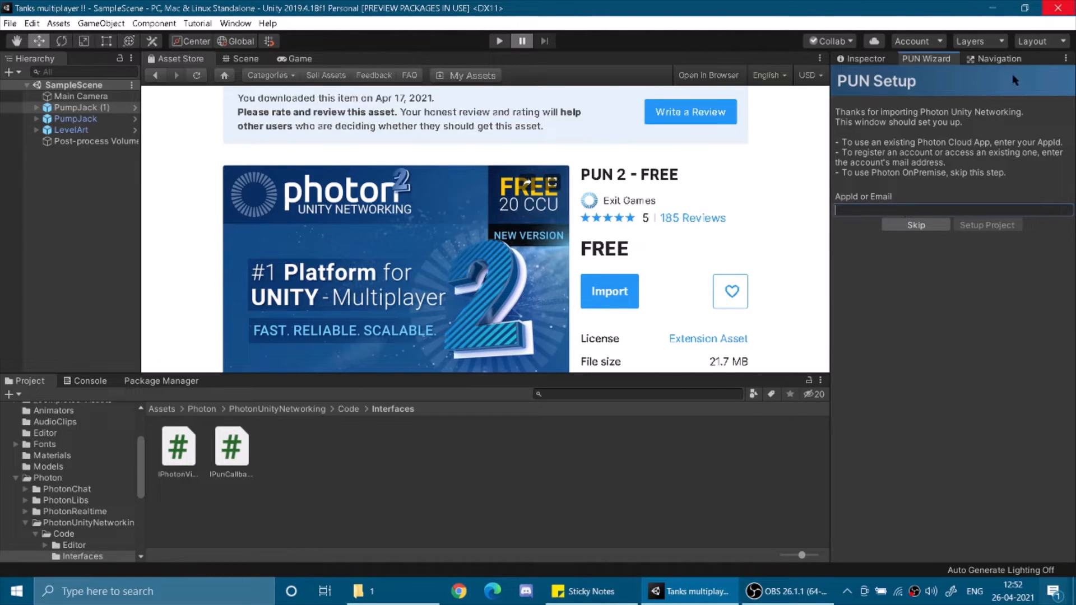
left_click(990, 226)
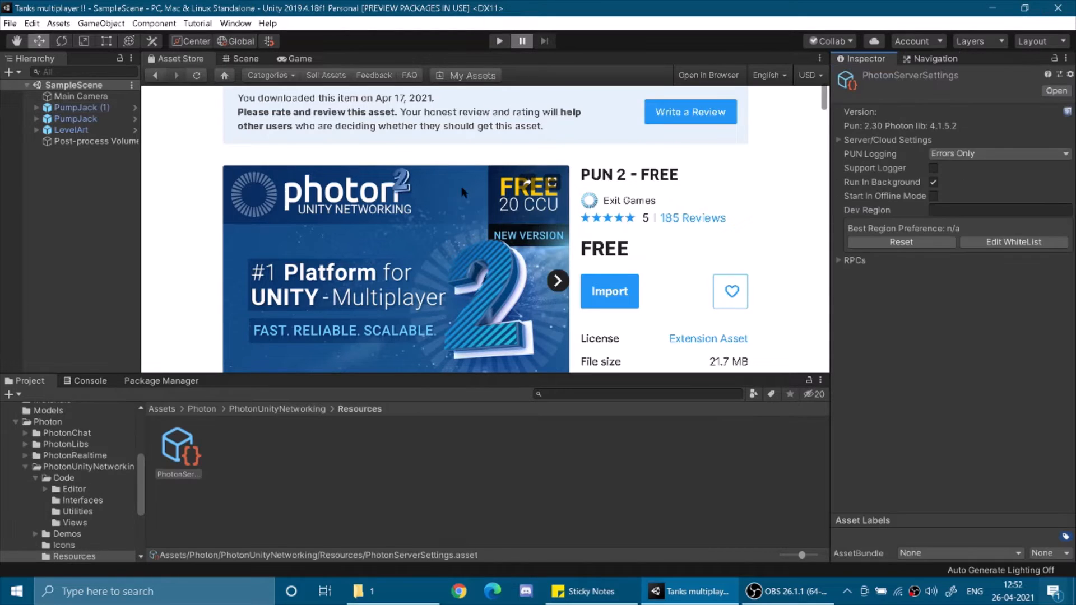
Show the Scene view, raise the scene camera's speed and fly over the desert level.
left_click(243, 59)
right_click_drag(673, 259, 693, 83)
left_click(612, 73)
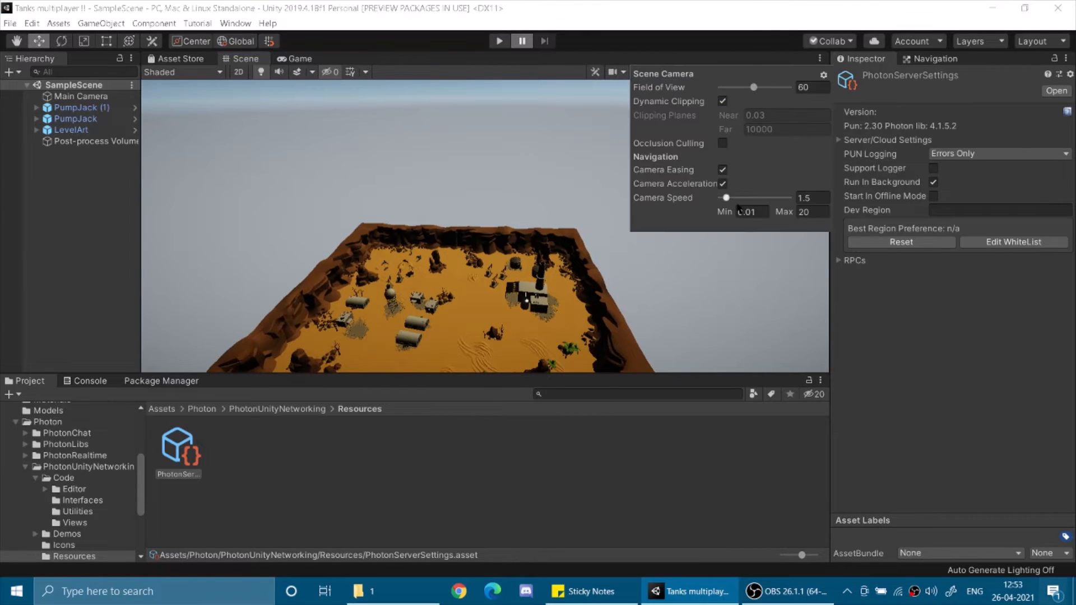
left_click(757, 198)
right_click_drag(614, 250, 133, 155)
key("w")
key("d")
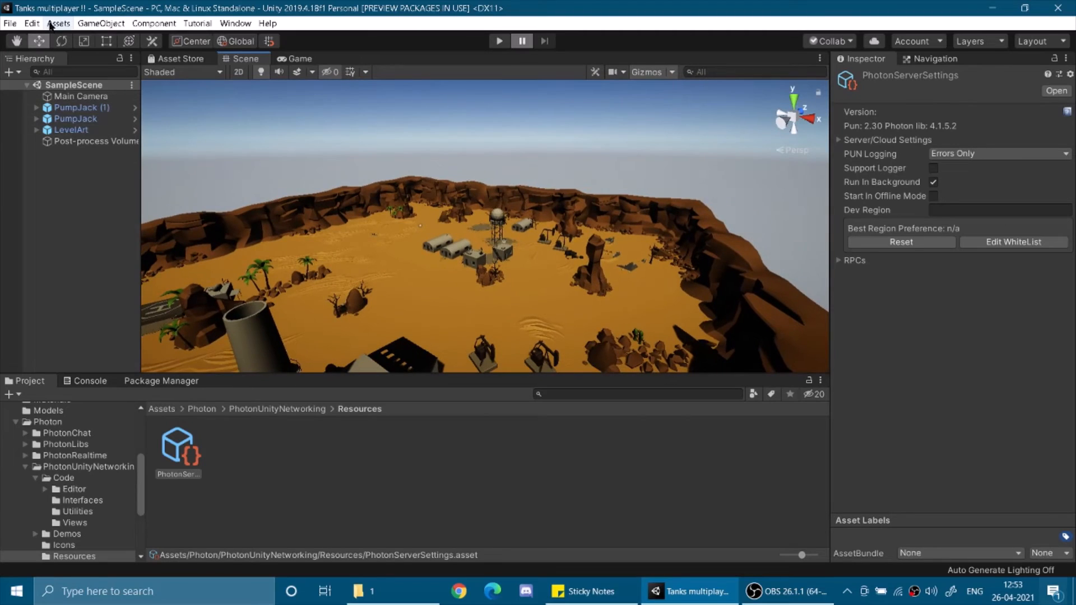
Open the project's Input Manager settings and rename the first Horizontal1 axis to Horizontal.
left_click(33, 26)
left_click(72, 366)
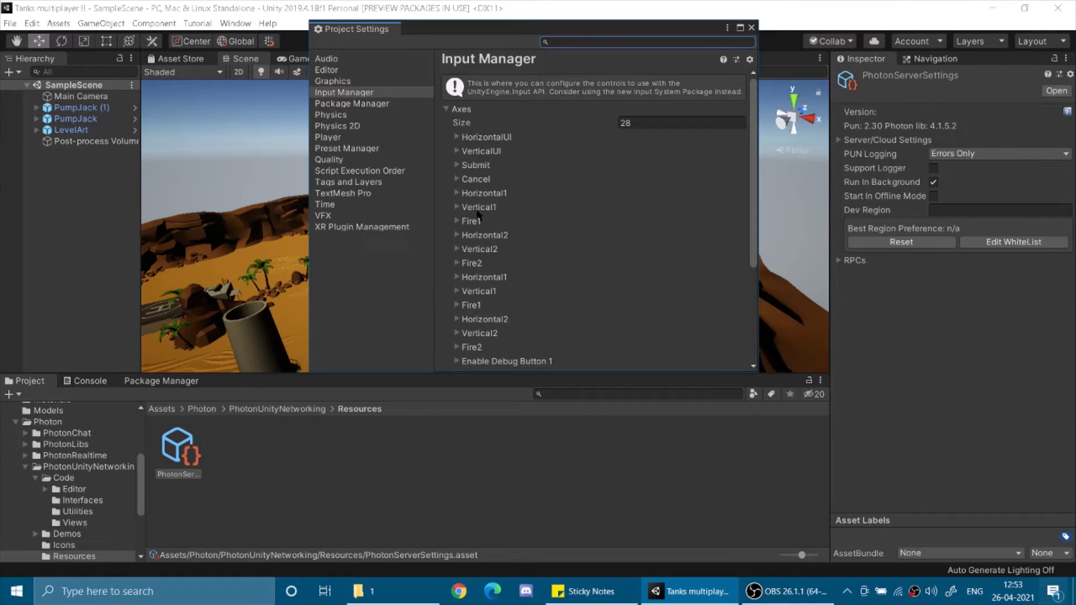
left_click(483, 193)
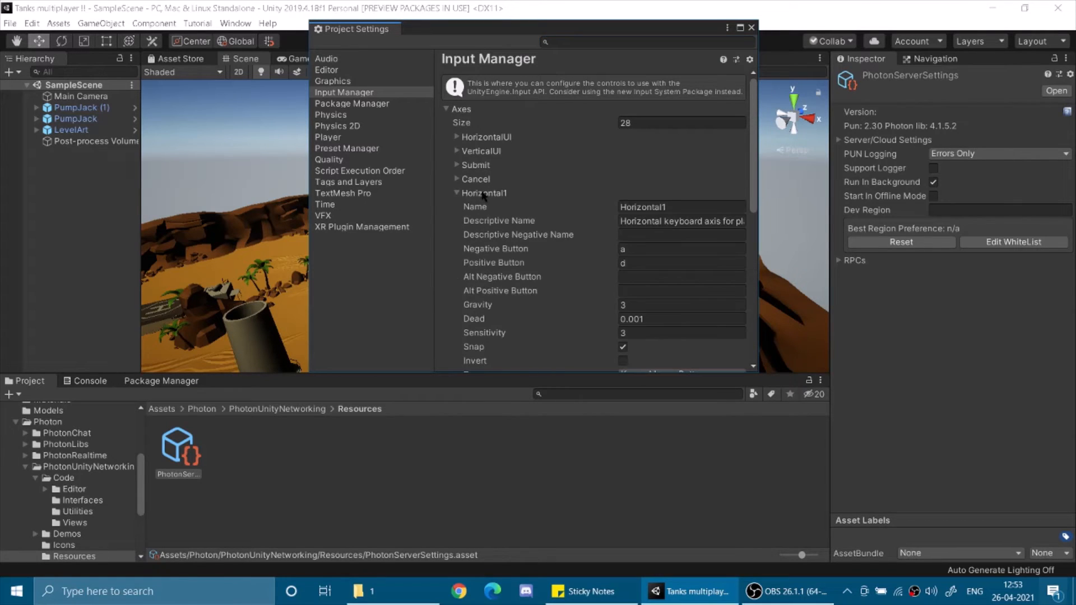
left_click(691, 206)
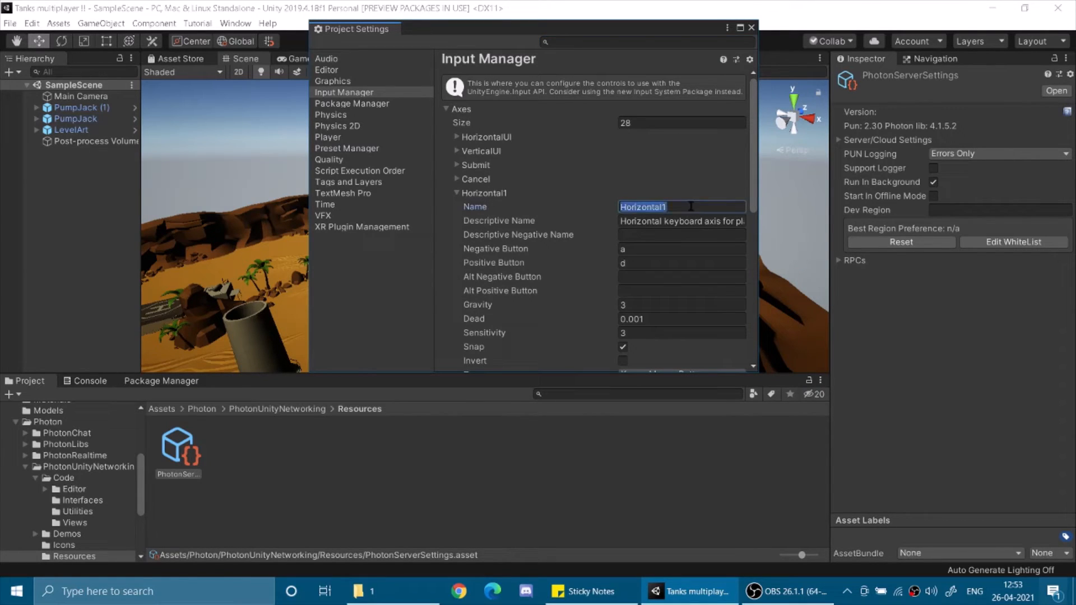
left_click(691, 206)
key("BackSpace")
left_click(457, 192)
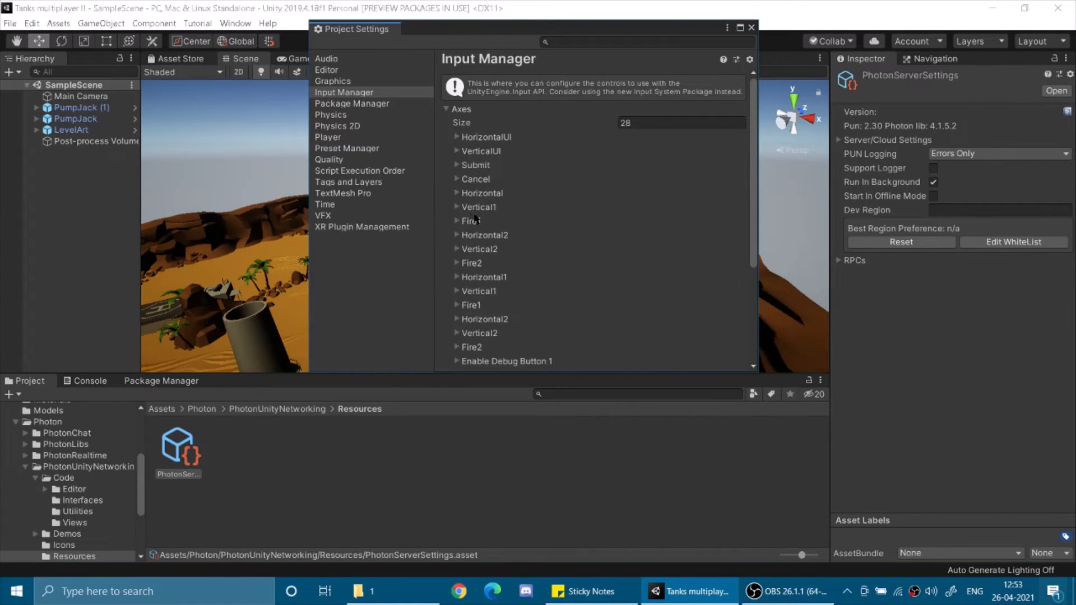
Rename the first Vertical1 axis in the Input Manager to Vertical.
left_click(458, 207)
left_click(672, 221)
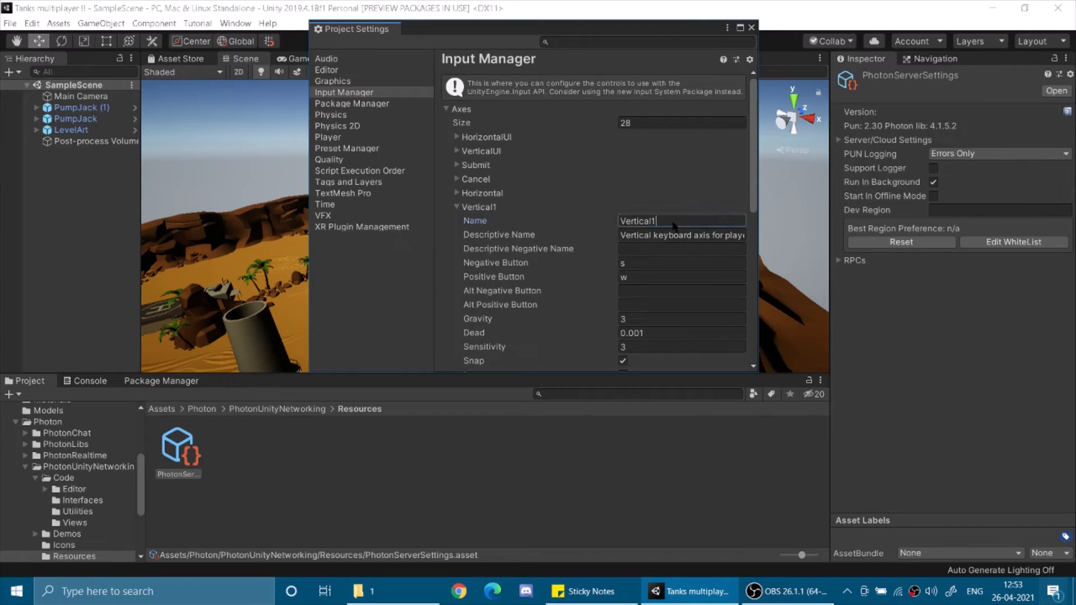
left_click(671, 221)
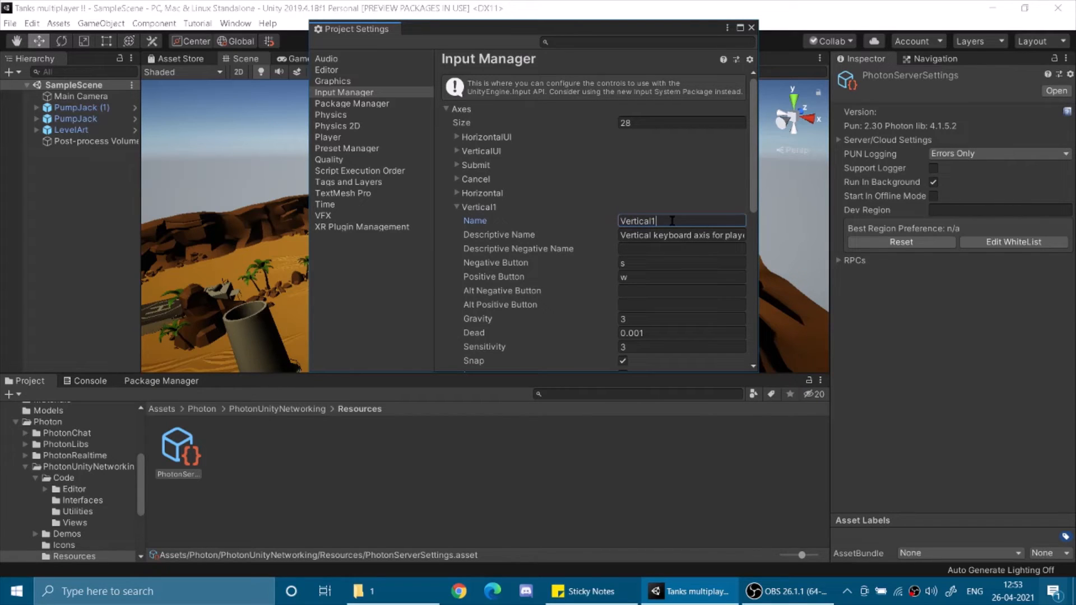
left_click(464, 208)
Rename the first Fire1 axis, the one using the space key, to Fire.
scroll(502, 262, "down", 2)
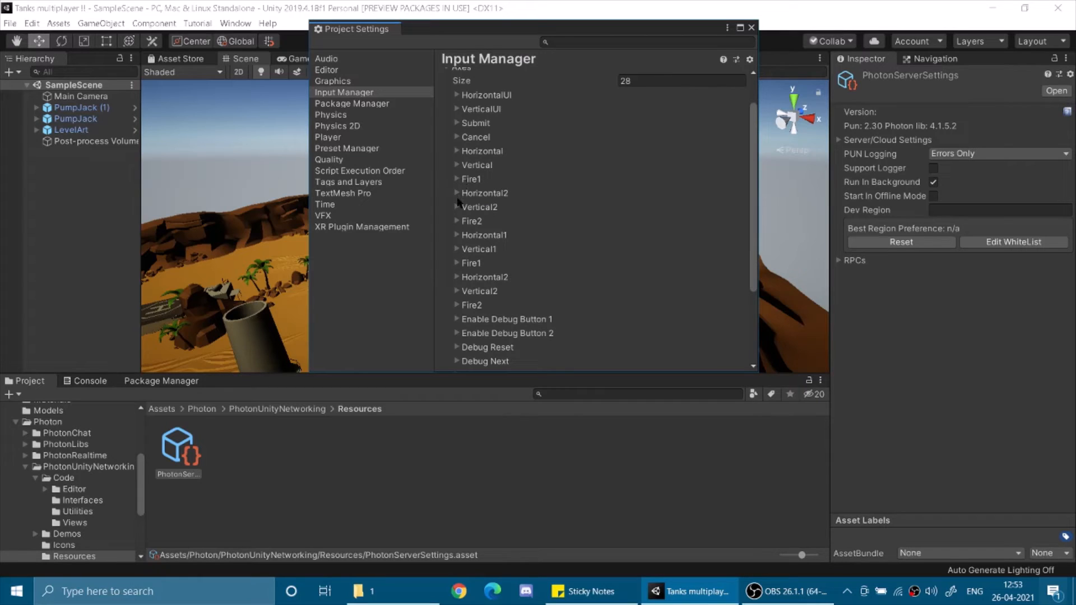
left_click(457, 179)
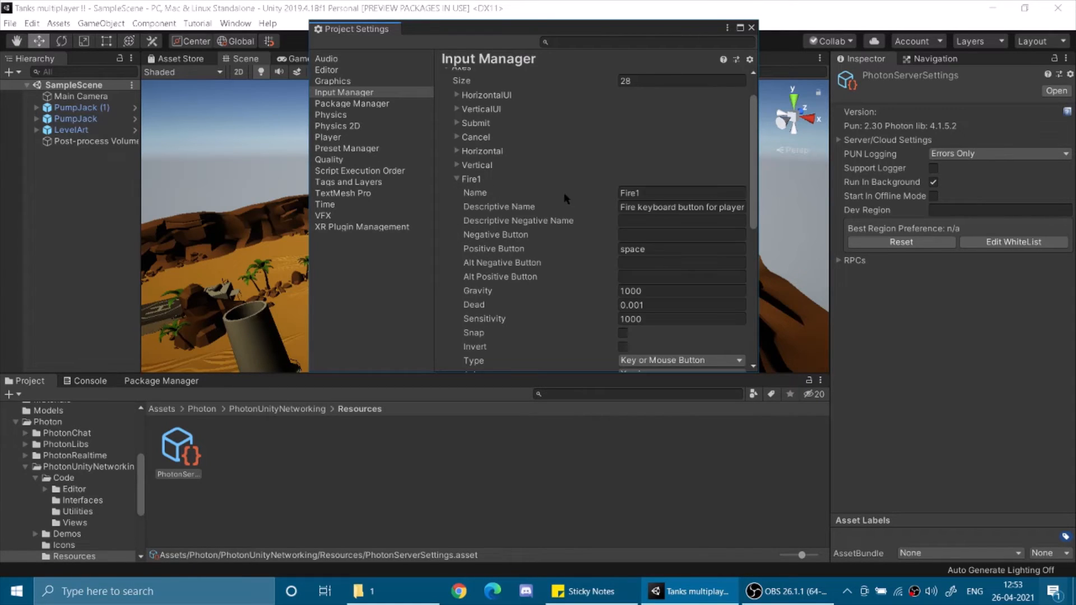
left_click(662, 191)
left_click(662, 191)
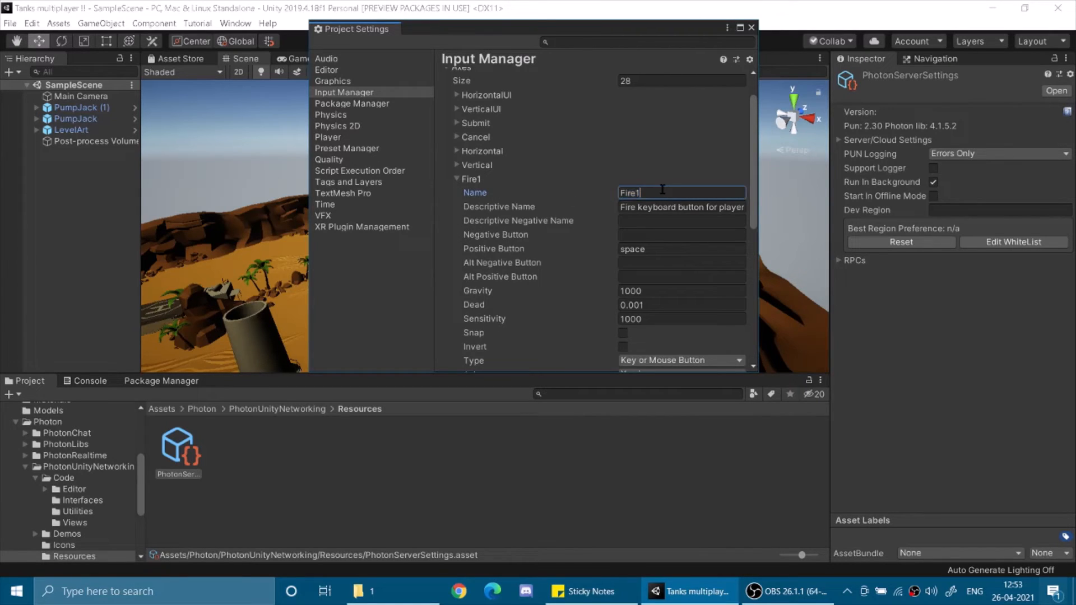
left_click(458, 180)
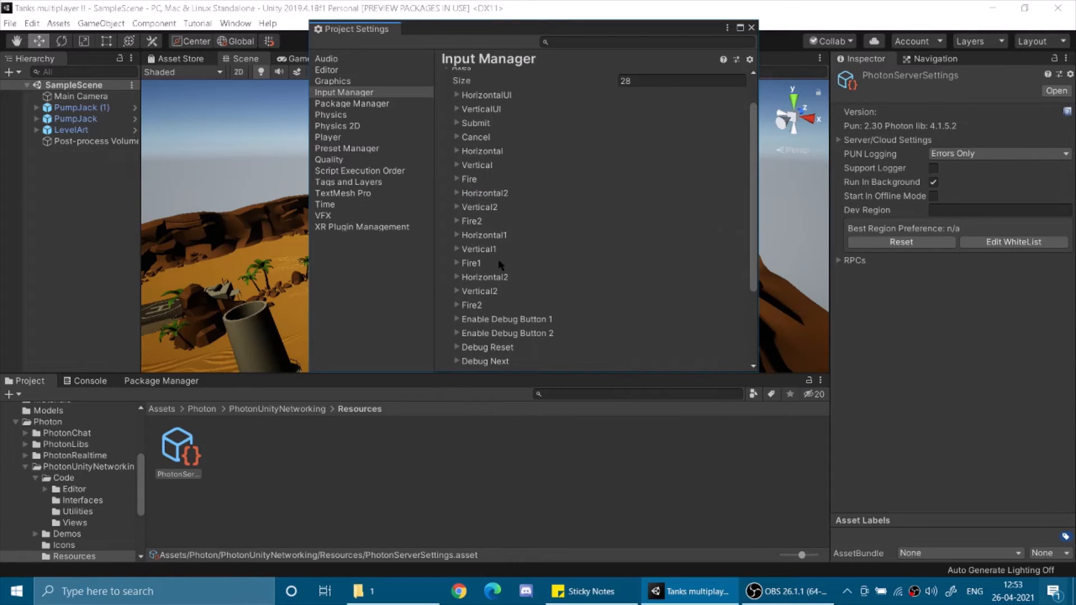
Review the input axes and delete the first Horizontal2, Vertical2 and Fire2 entries directly after Fire.
scroll(500, 280, "down", 1)
scroll(501, 285, "down", 1)
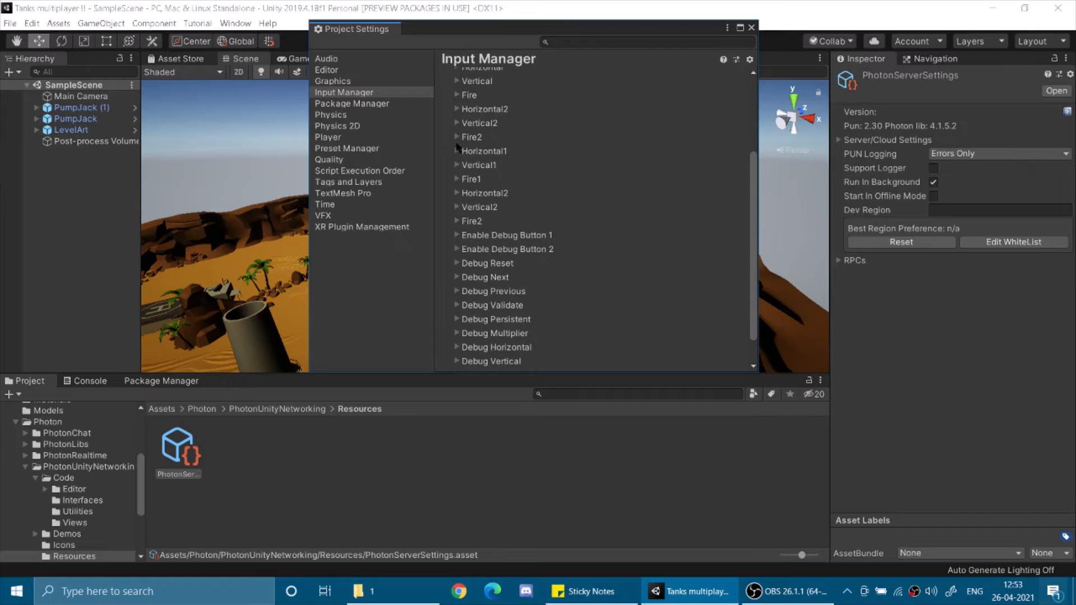
scroll(473, 276, "down", 1)
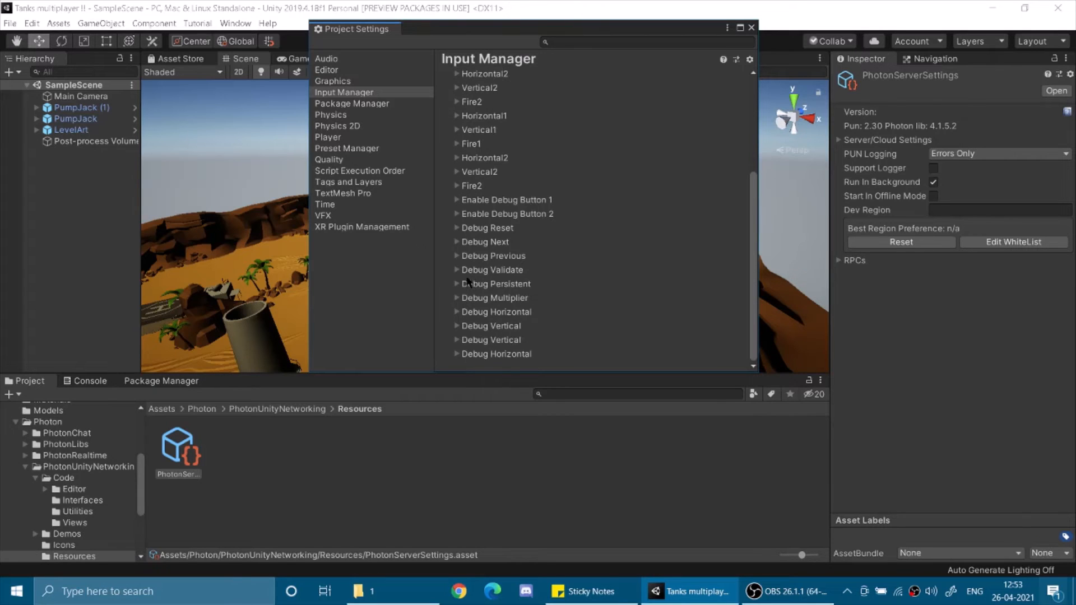
scroll(468, 282, "up", 1)
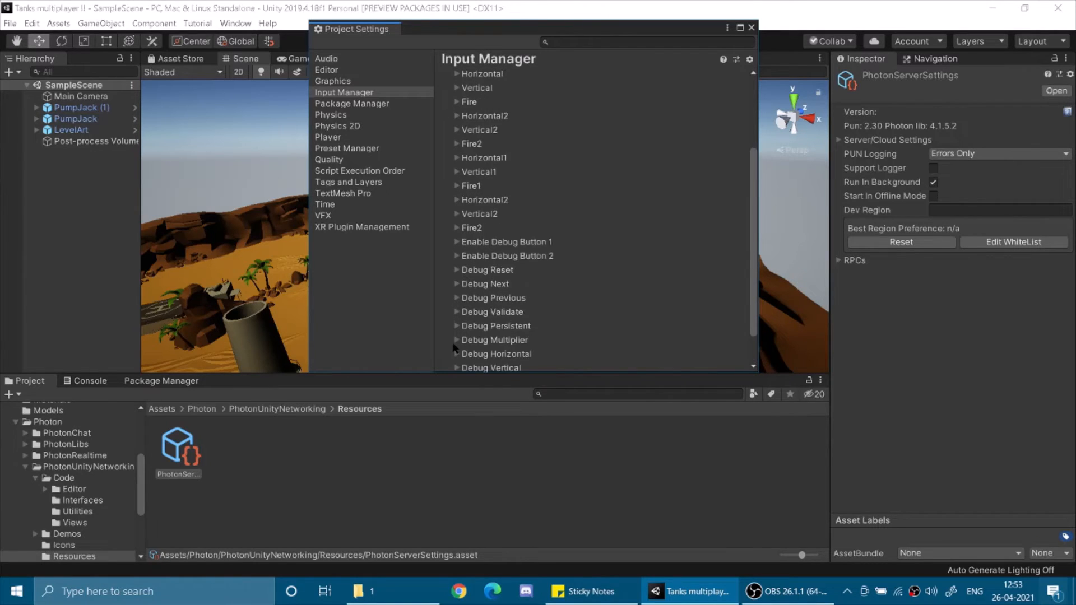
scroll(453, 348, "up", 3)
scroll(454, 347, "down", 5)
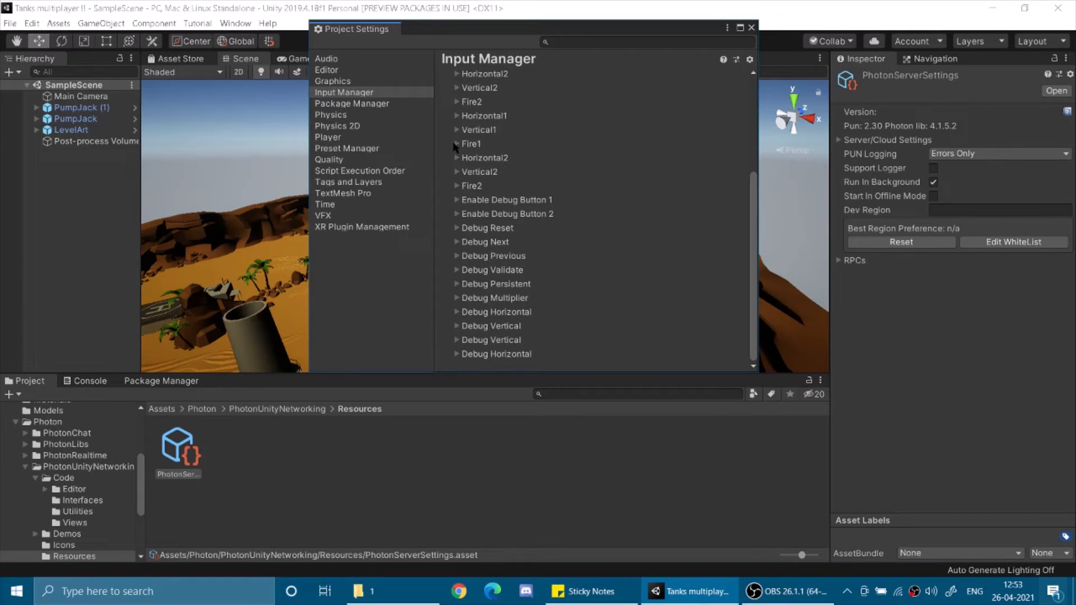
scroll(505, 201, "up", 2)
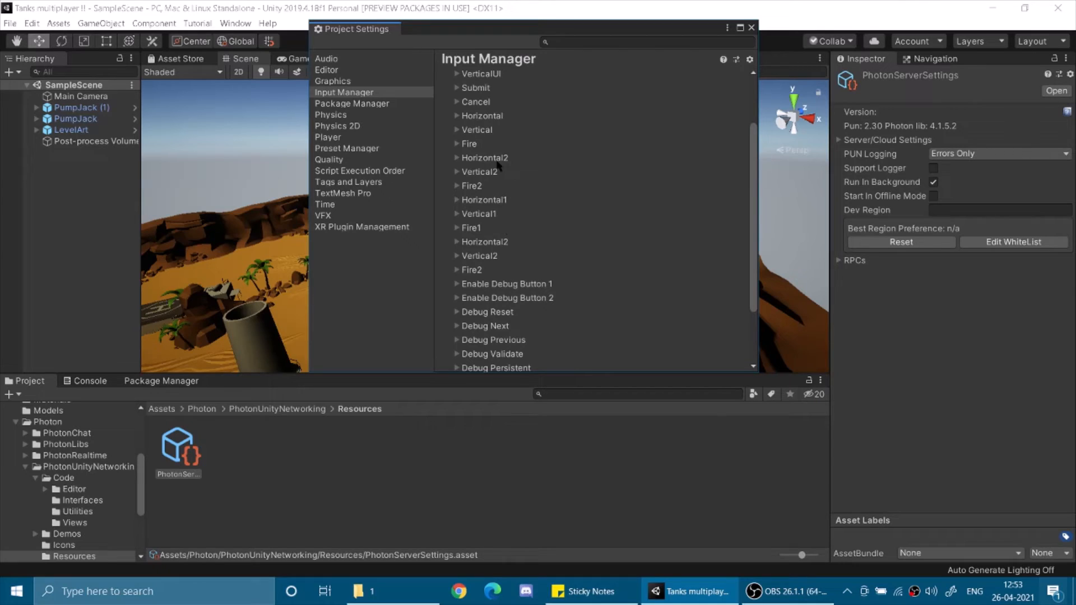
right_click(496, 157)
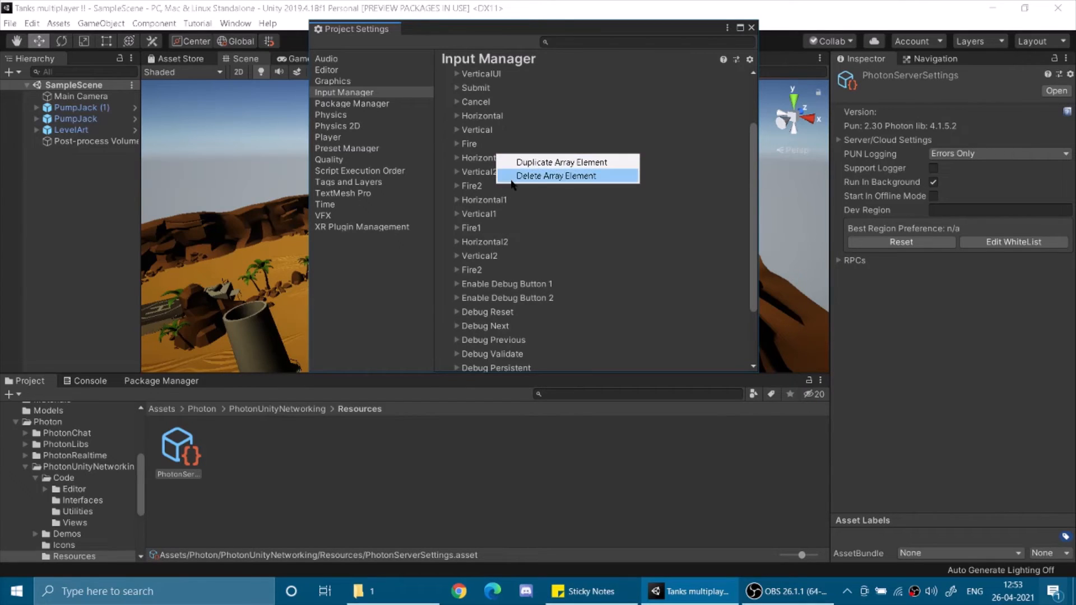
left_click(512, 176)
right_click(490, 164)
left_click(505, 178)
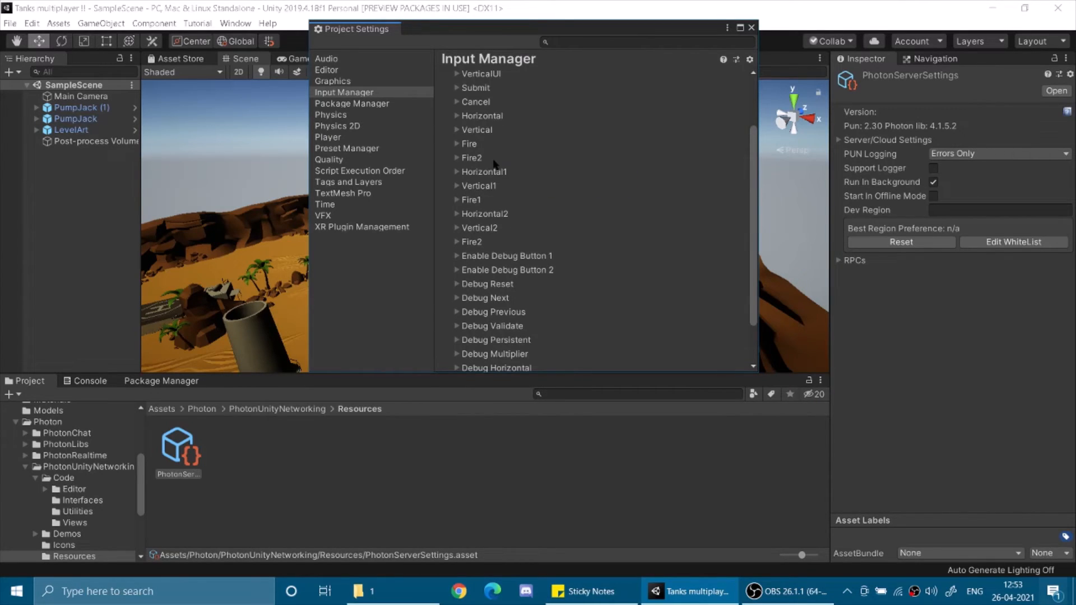
left_click(483, 159)
right_click(483, 159)
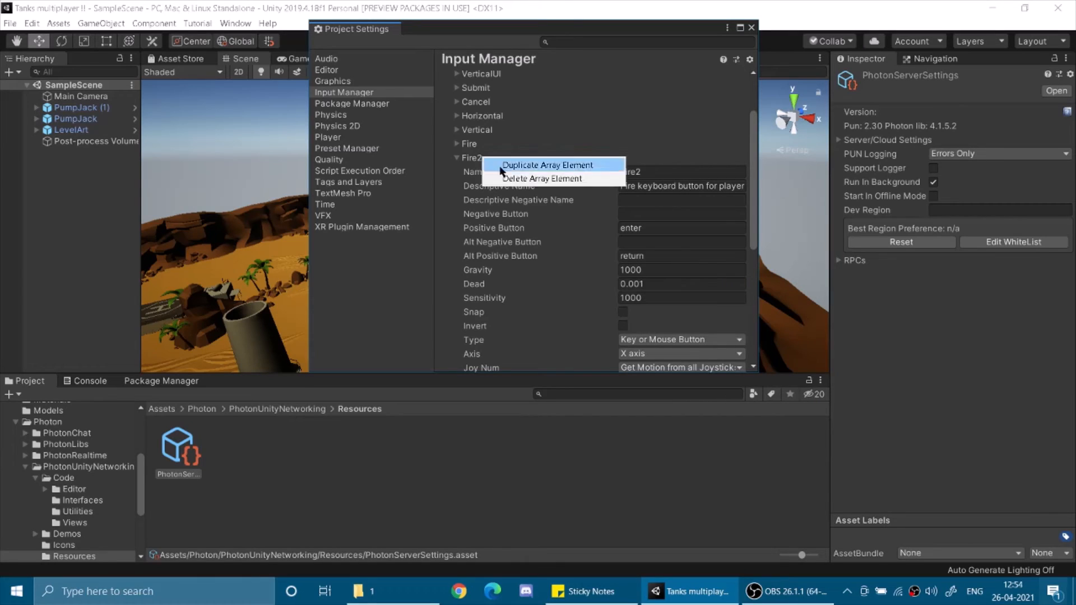
left_click(506, 178)
Delete the gamepad axes Horizontal1, Vertical1, Fire1 and Horizontal2, and collapse the entry that is left expanded.
right_click(491, 164)
left_click(503, 179)
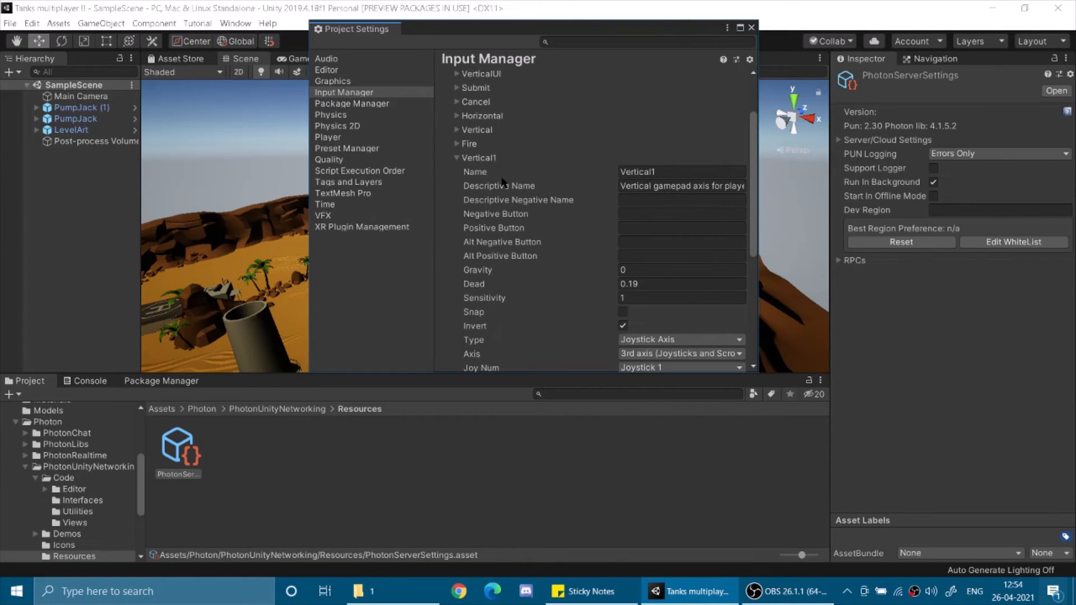
right_click(493, 159)
left_click(503, 177)
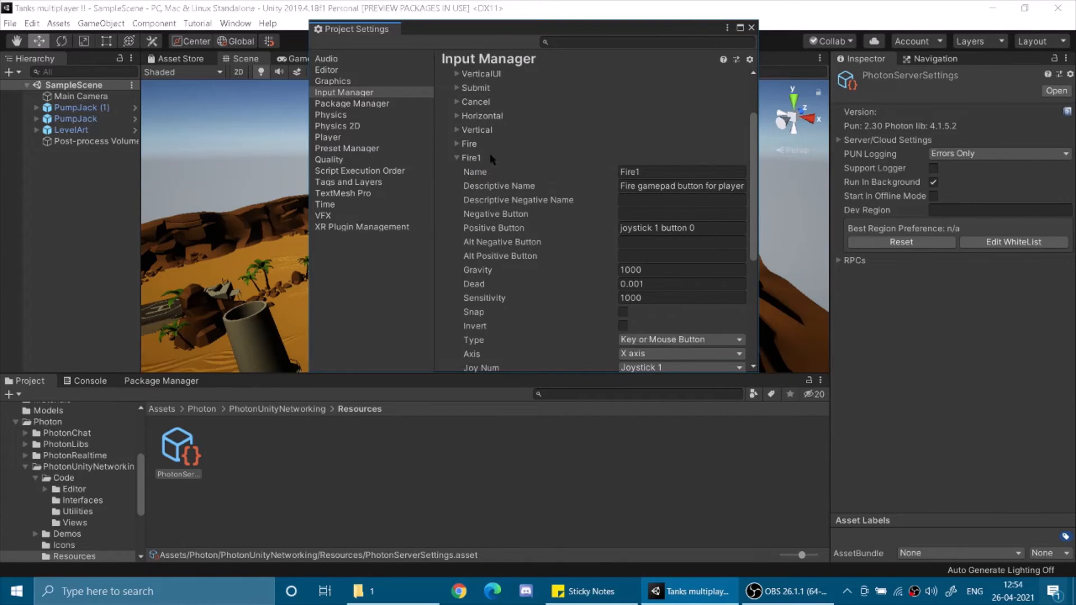
right_click(493, 159)
left_click(506, 177)
right_click(498, 161)
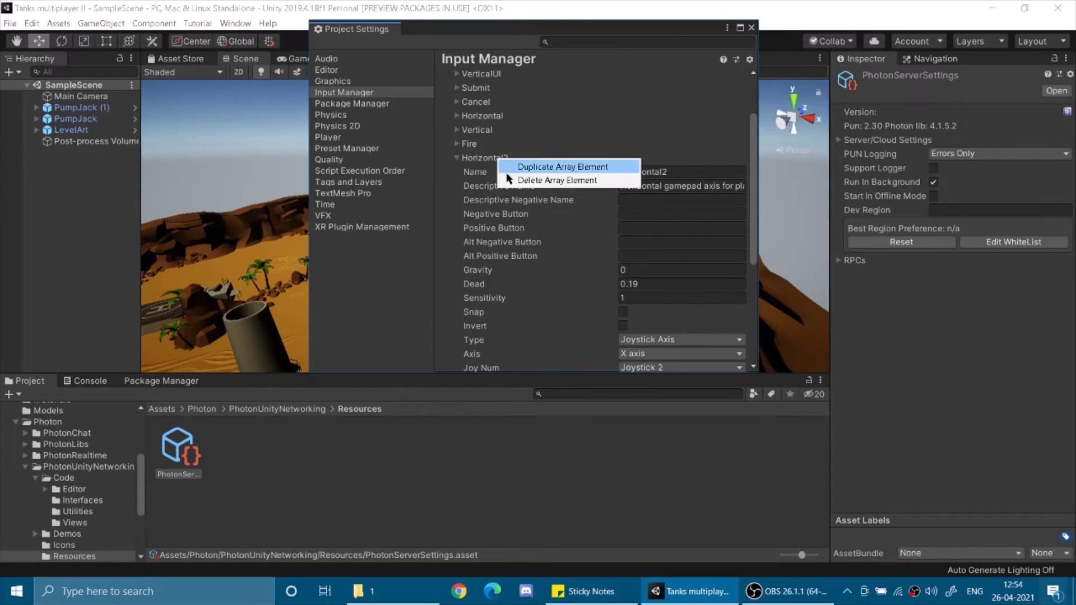
left_click(504, 179)
left_click(458, 159)
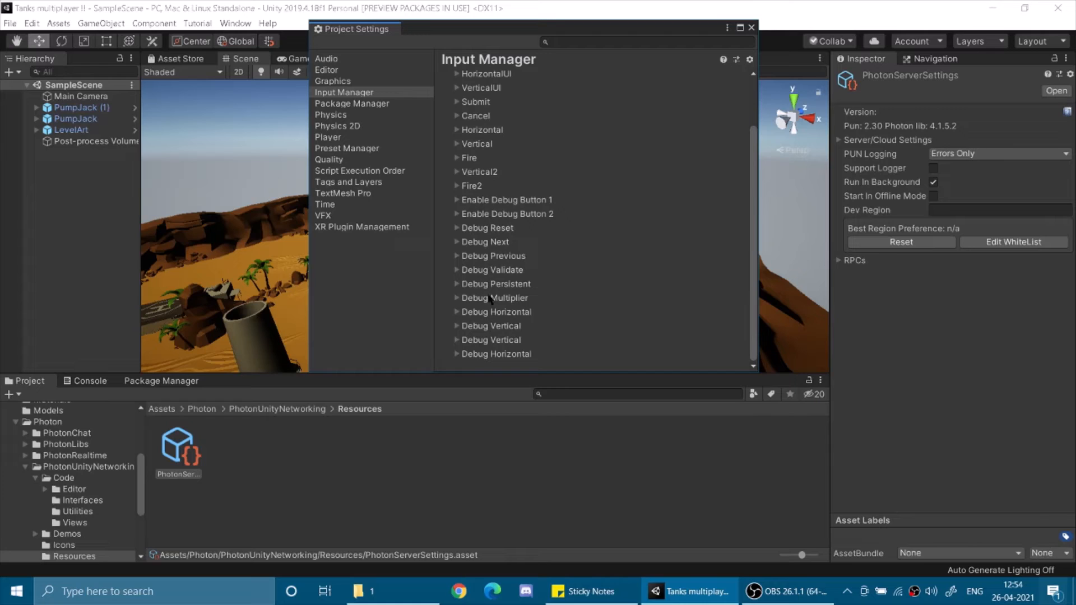
Delete the remaining Vertical2 and Fire2 axes from the Input Manager and close the project settings.
right_click(482, 174)
left_click(507, 193)
right_click(479, 191)
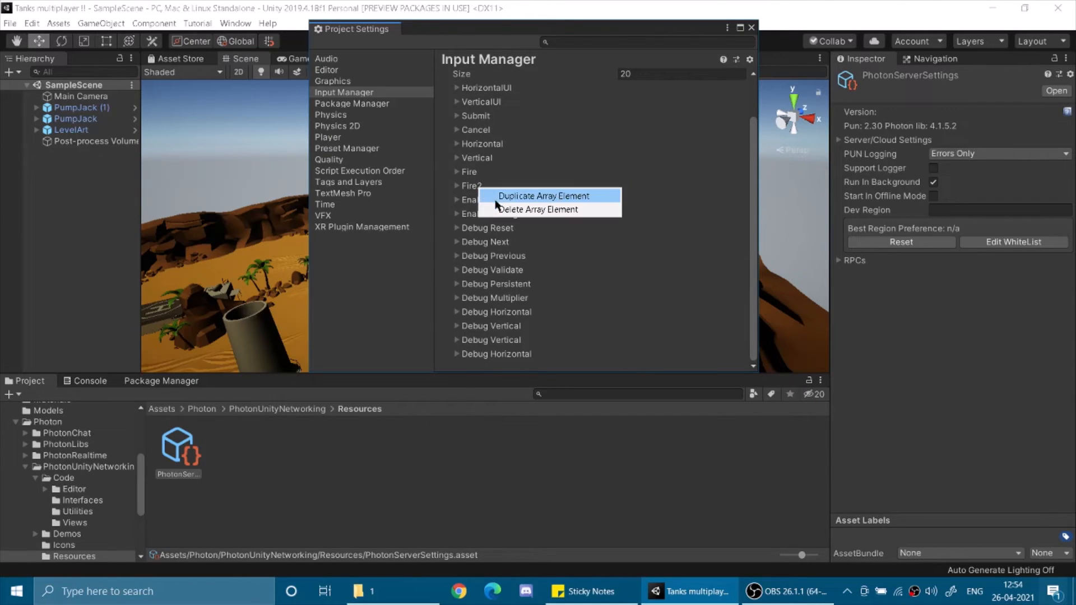
left_click(508, 209)
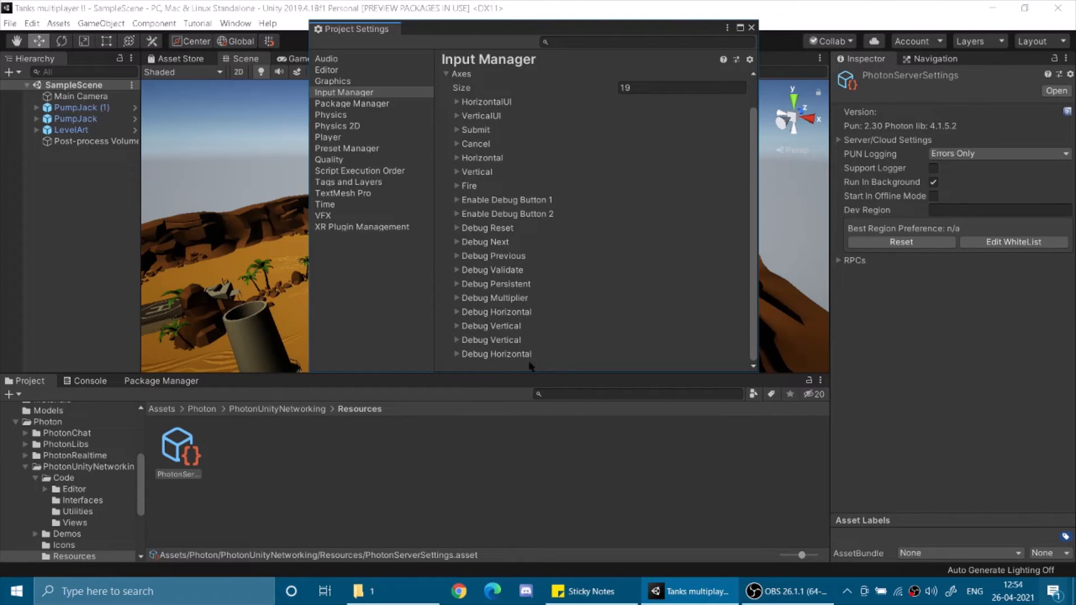
left_click(751, 28)
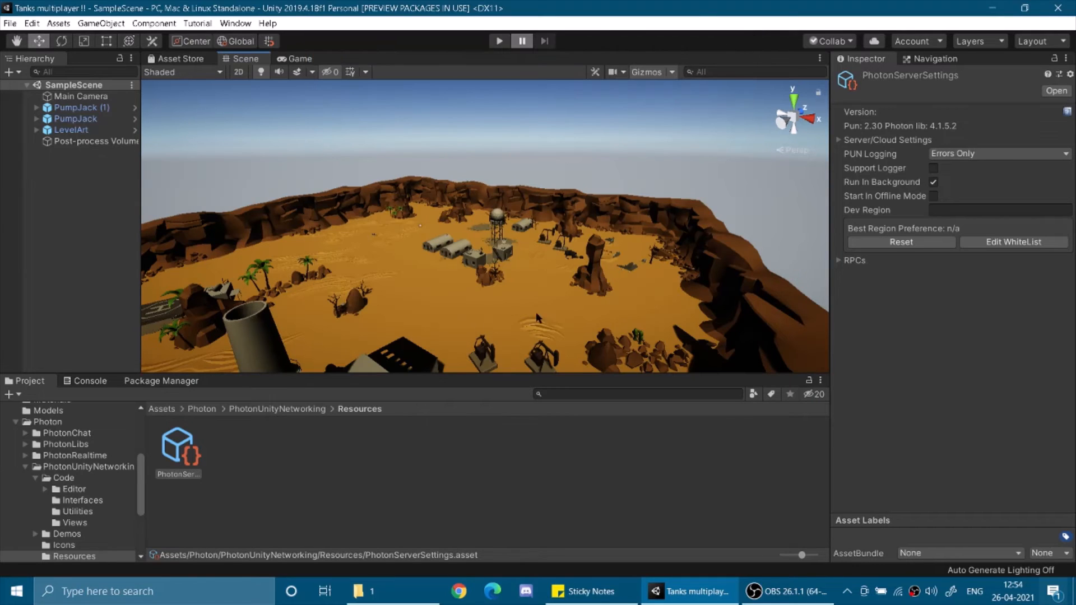
Play-test the scene in the Scene and Game views, stop it, and open the source of the logged console error.
left_click(500, 41)
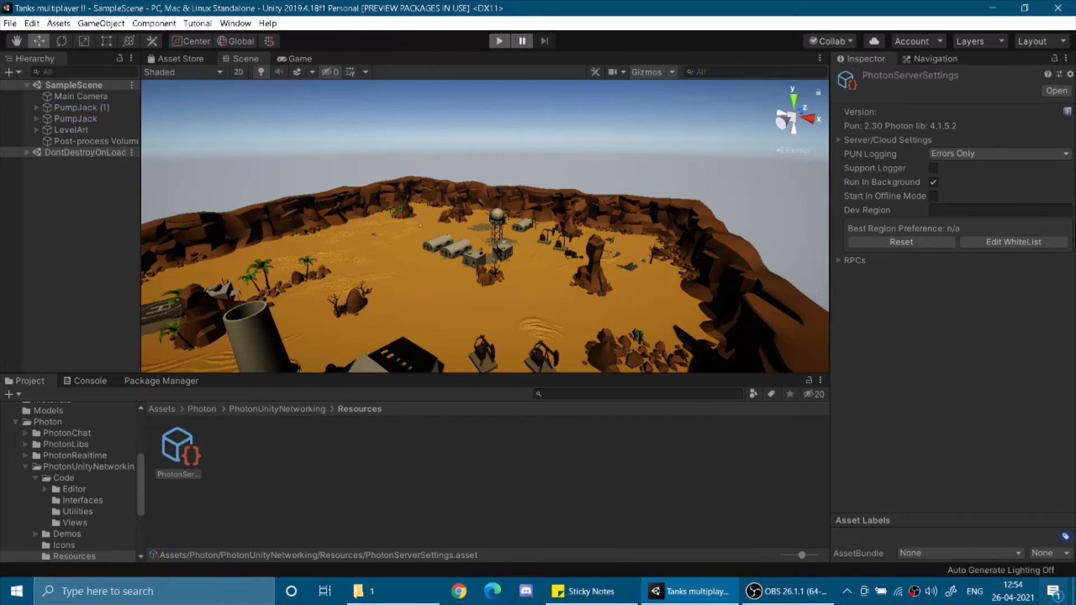
left_click_drag(533, 220, 374, 284, "alt")
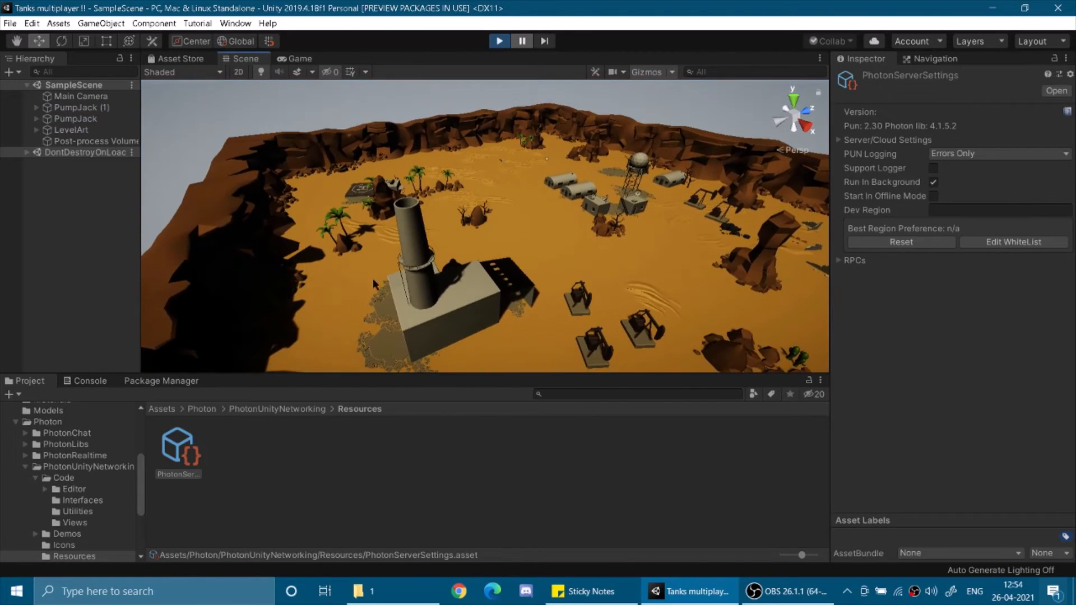
left_click(301, 59)
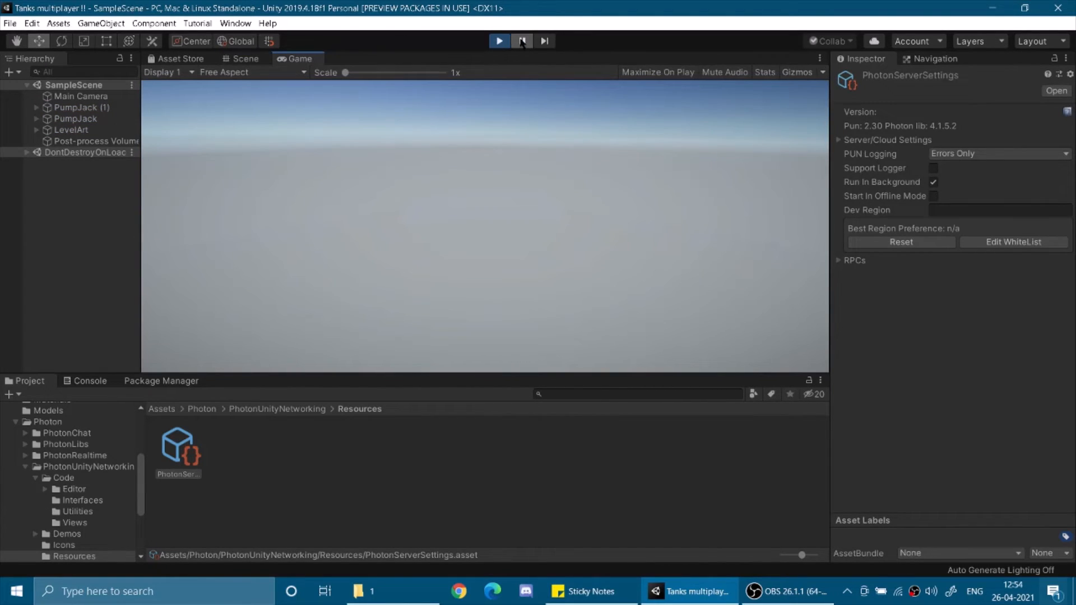
right_click(487, 205)
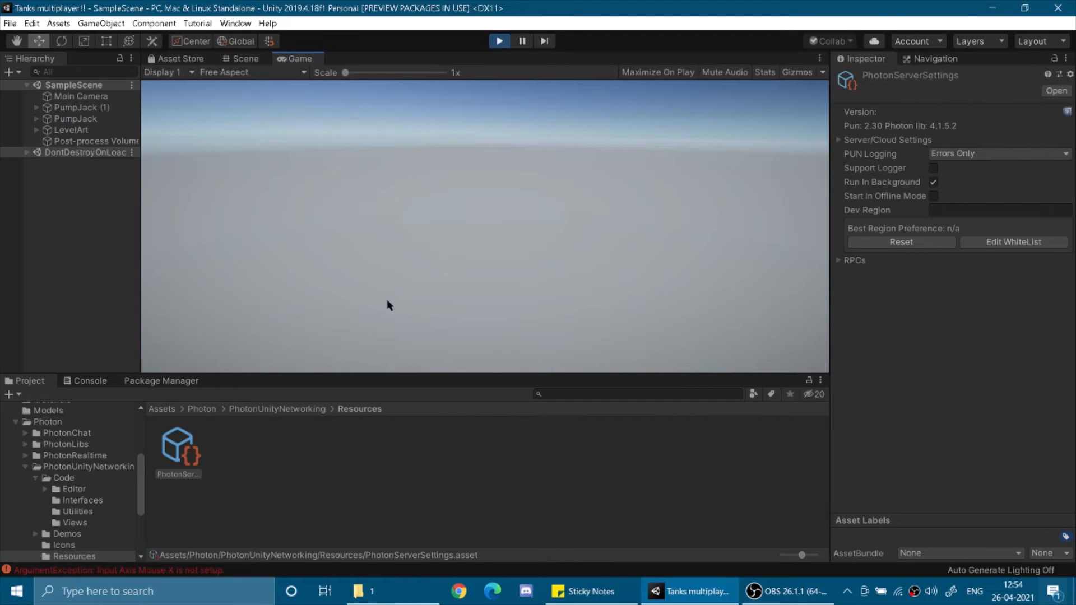
left_click(174, 571)
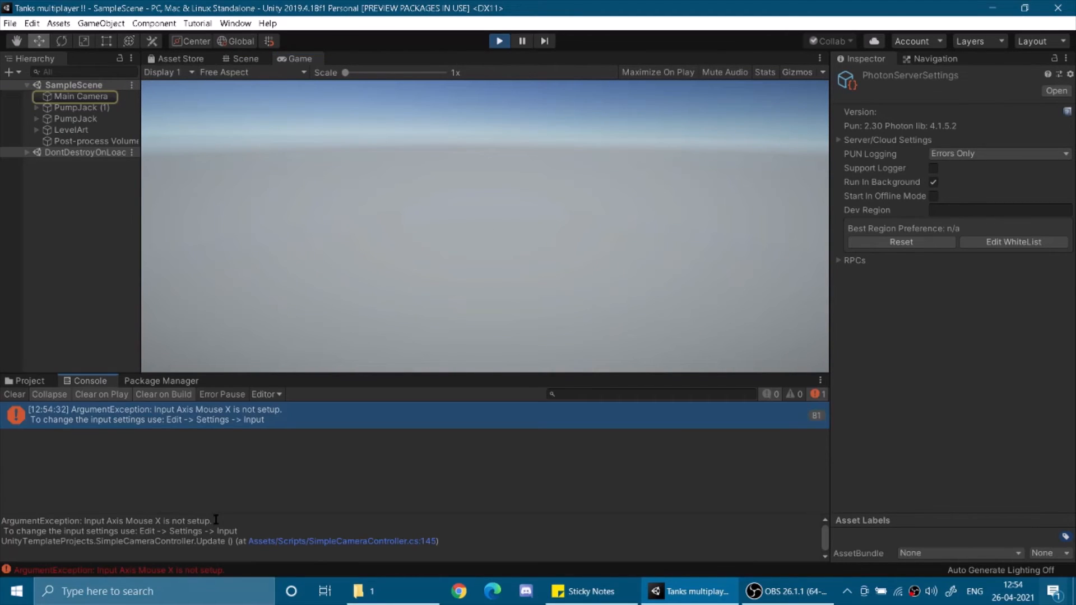
left_click(499, 41)
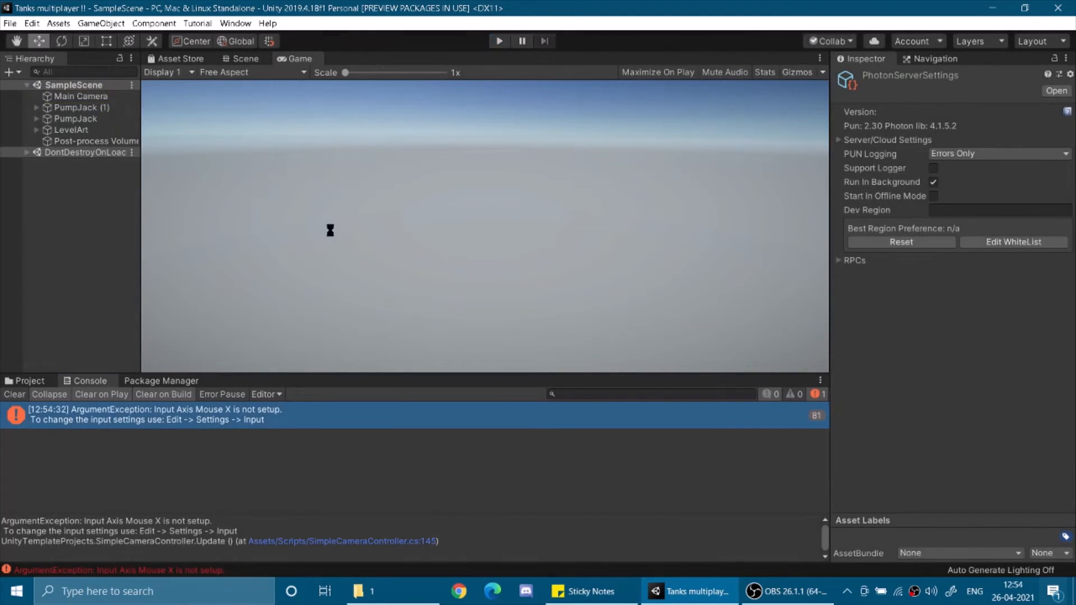
double_click(310, 415)
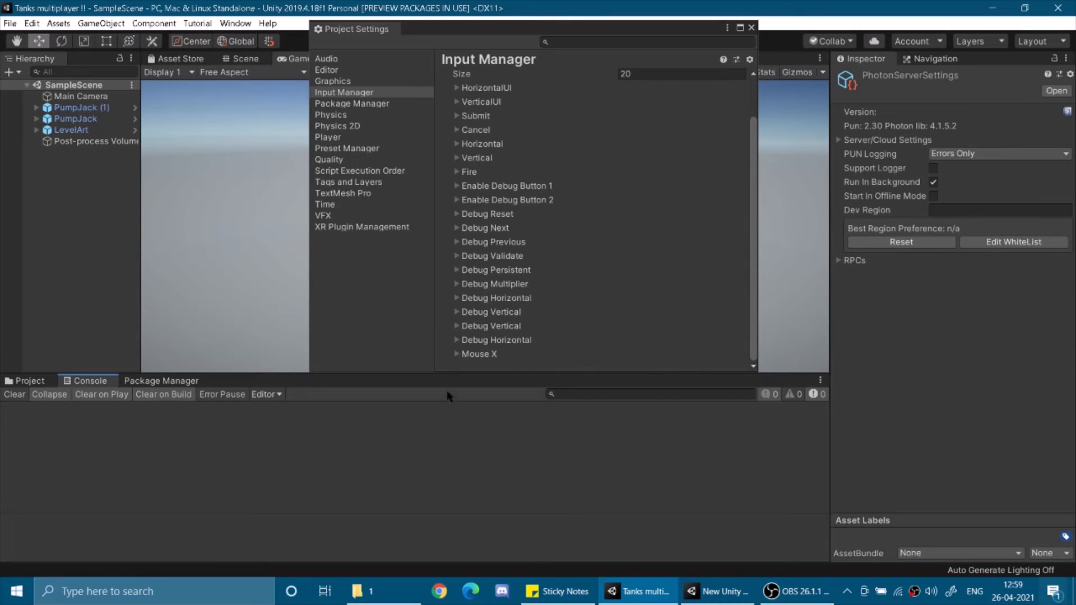
Configure the Mouse X axis with an empty negative button, type Mouse Movement and X axis.
left_click(456, 354)
scroll(455, 353, "down", 5)
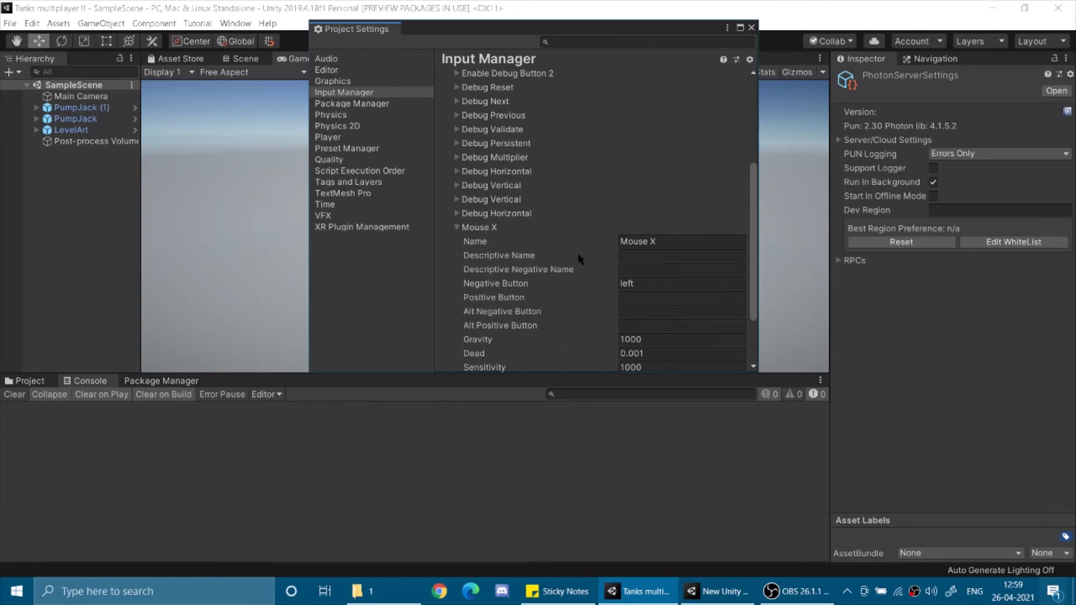
left_click(636, 283)
key("BackSpace")
scroll(639, 281, "down", 3)
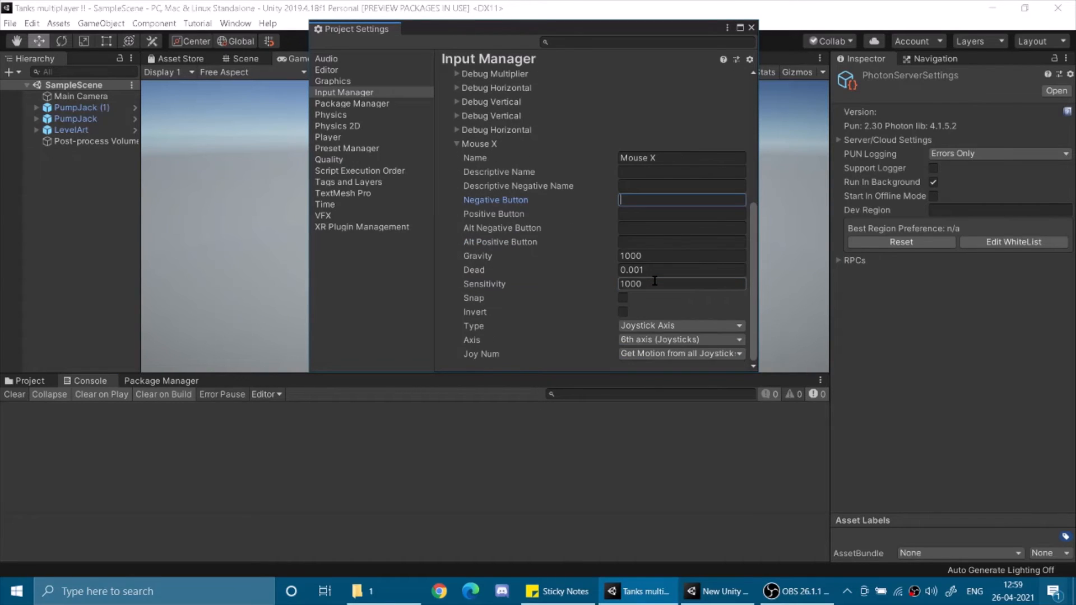
left_click(691, 327)
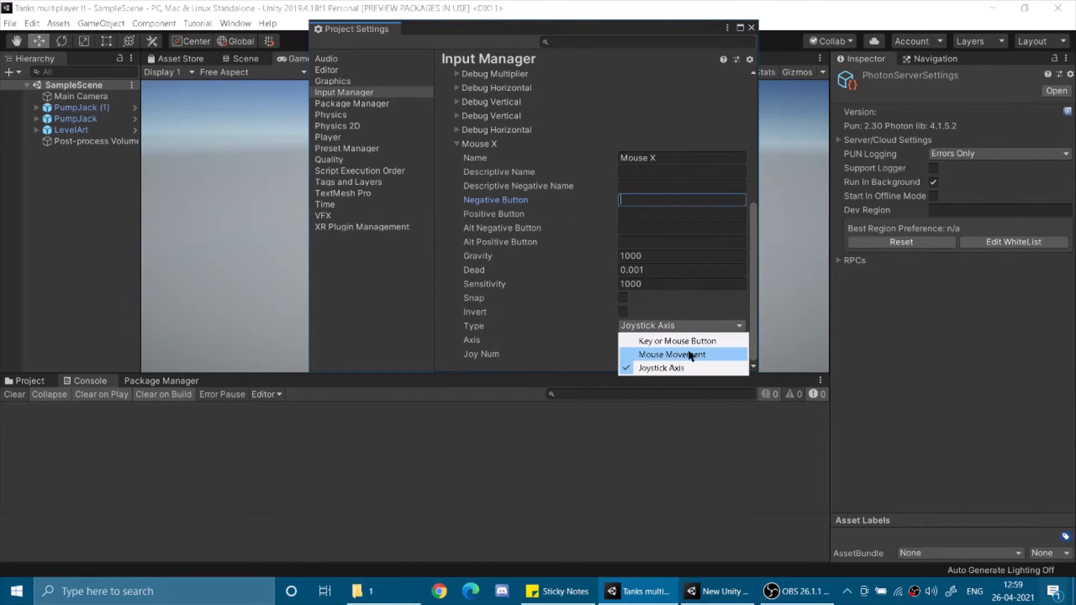
left_click(691, 355)
left_click(689, 340)
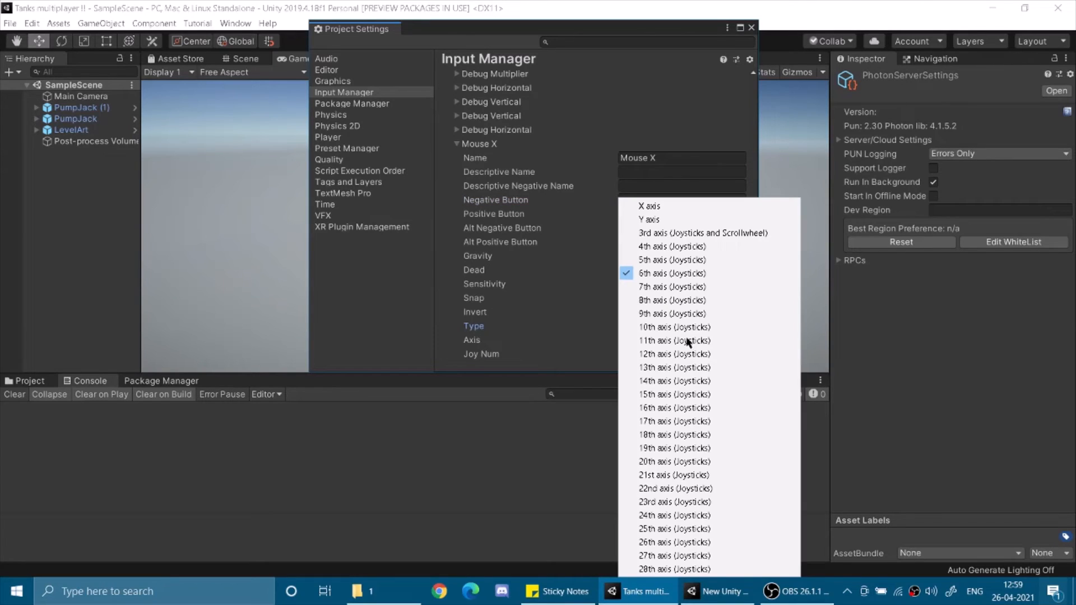
left_click(670, 205)
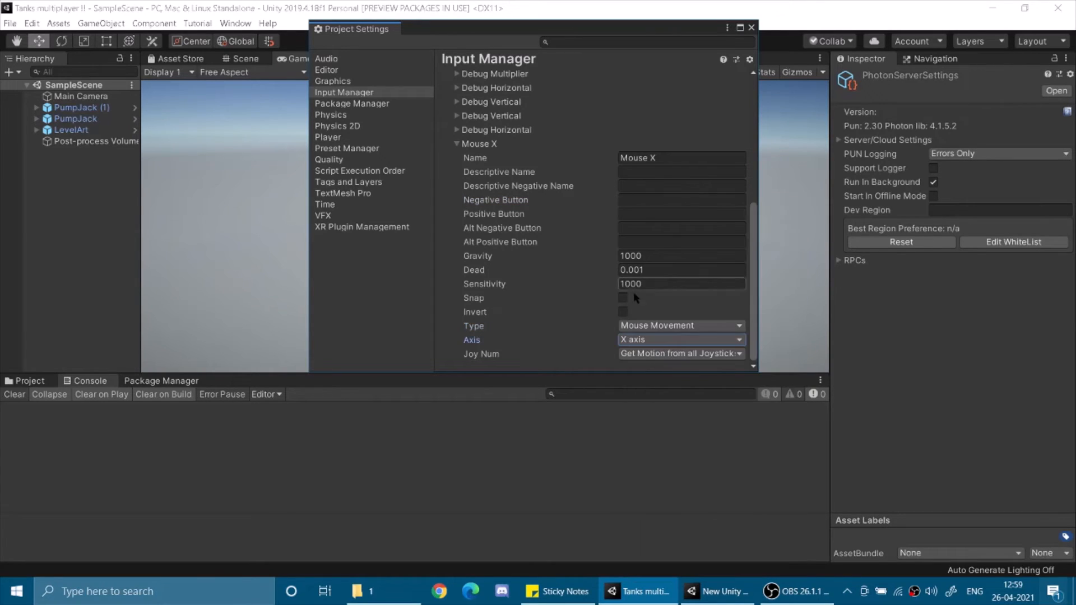
left_click(458, 144)
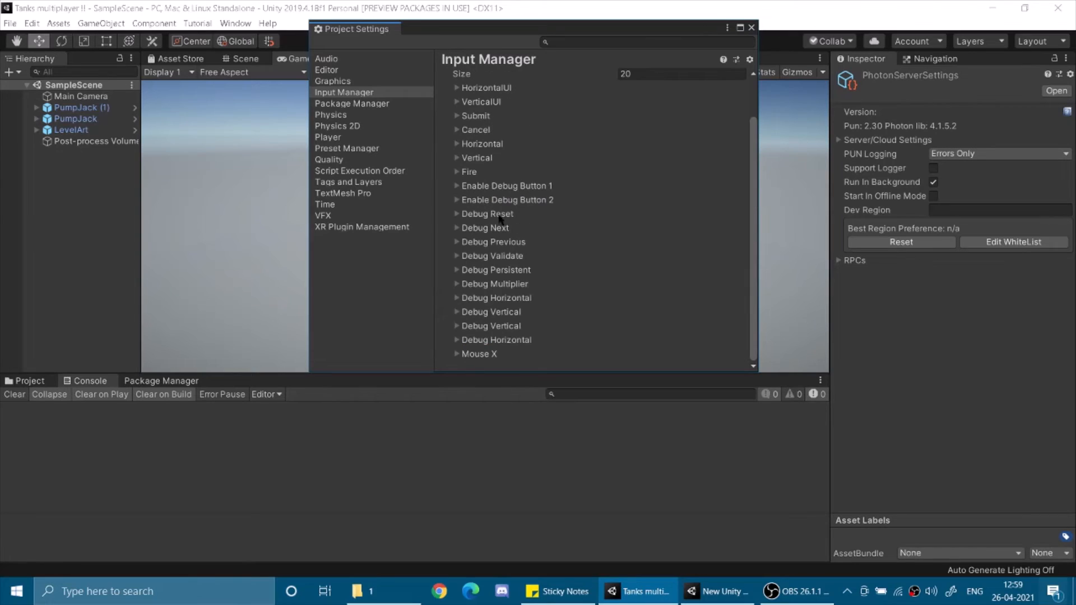
Increase the input axes list size to 21 and rename the added copy of Mouse X to Mouse Y.
left_click(649, 74)
type("21")
key("Return")
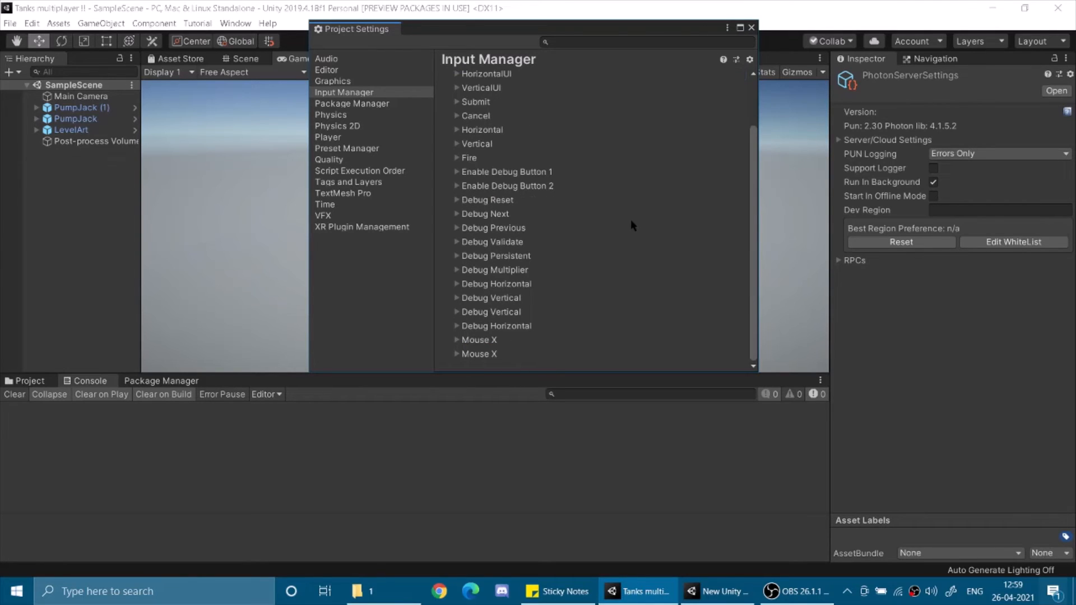
left_click(480, 353)
scroll(543, 311, "down", 5)
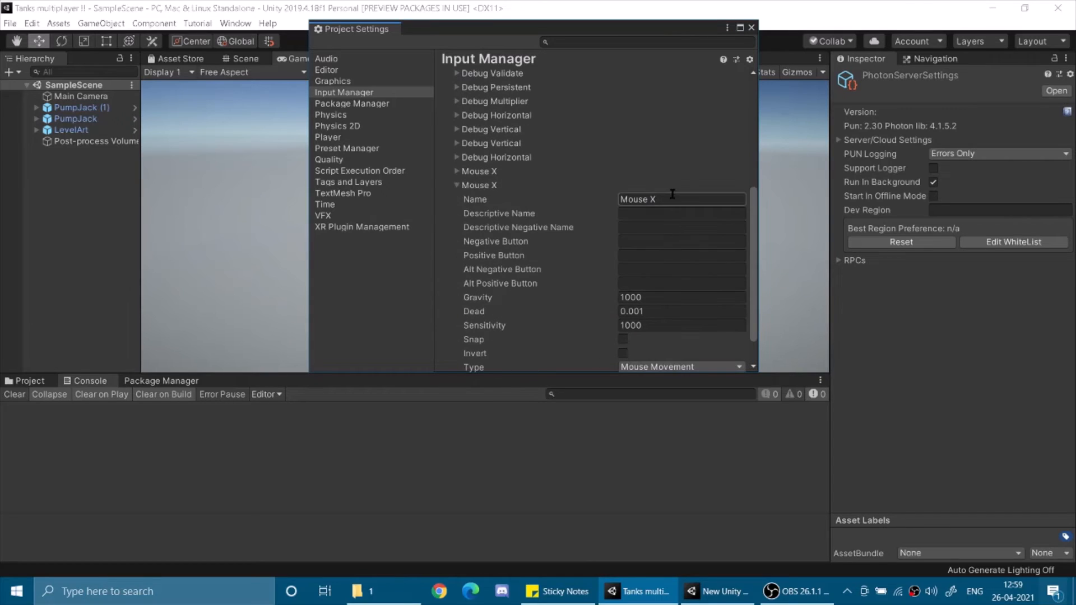
left_click(676, 199)
left_click(684, 199)
key("BackSpace")
type("Y")
Assign Mouse Y to the Y axis and keep its joystick number option as it is.
scroll(684, 199, "down", 1)
left_click(687, 340)
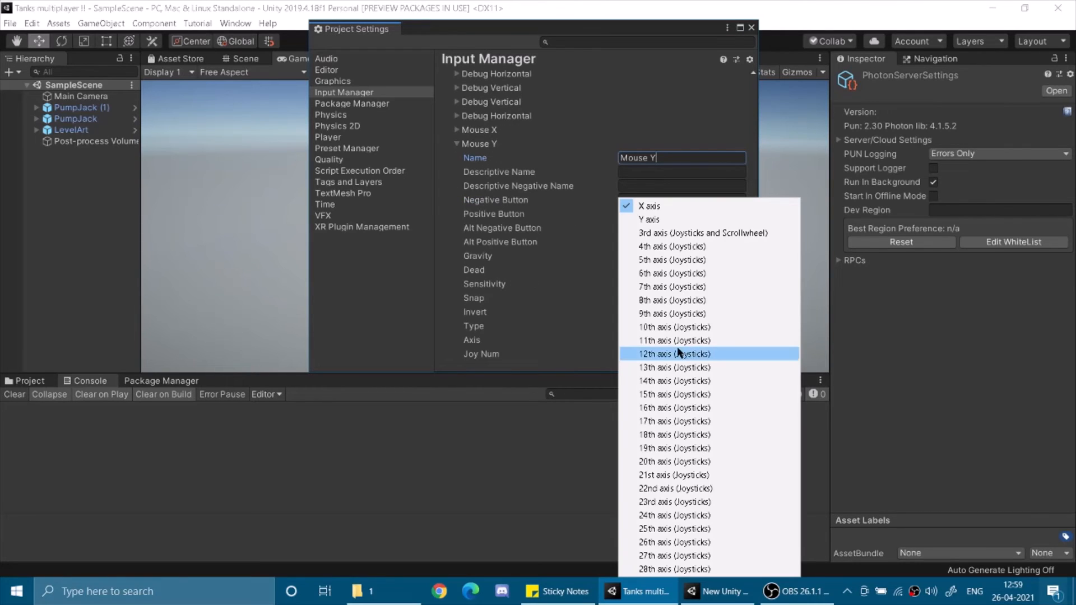
left_click(653, 221)
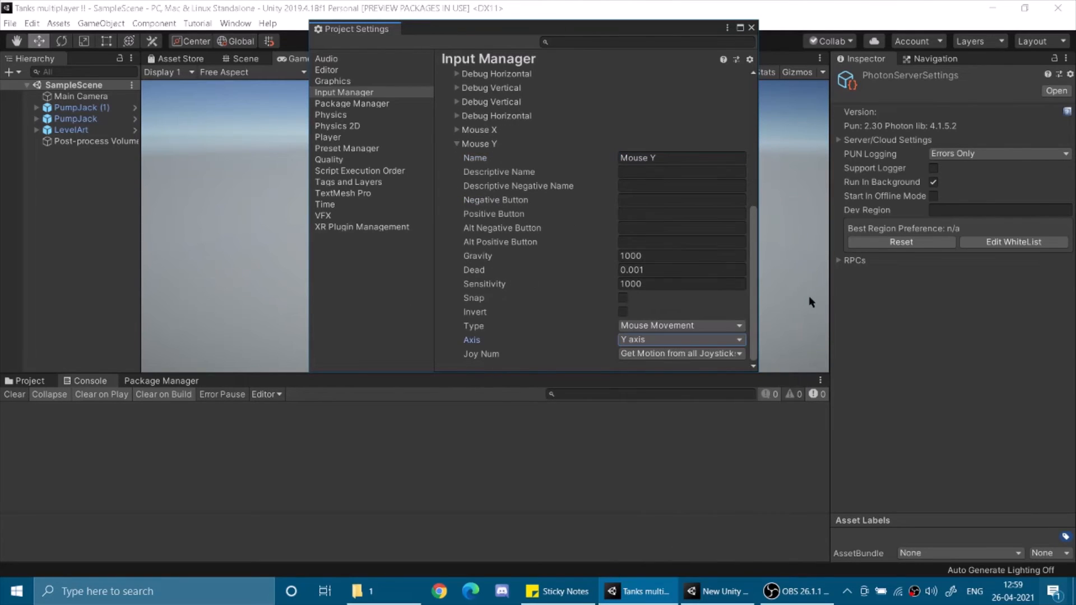
left_click(695, 353)
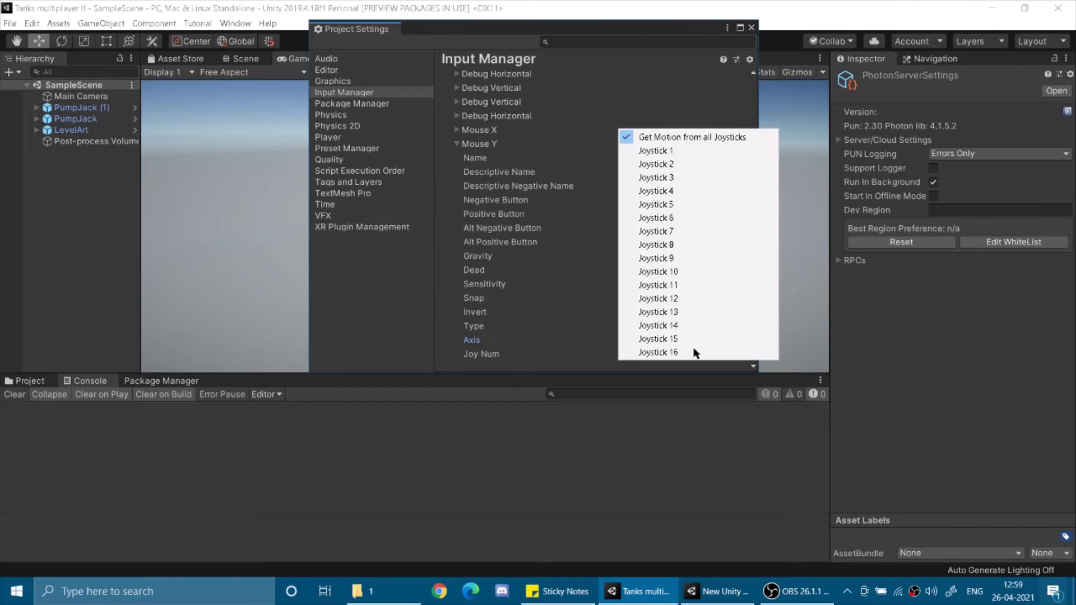
left_click(574, 356)
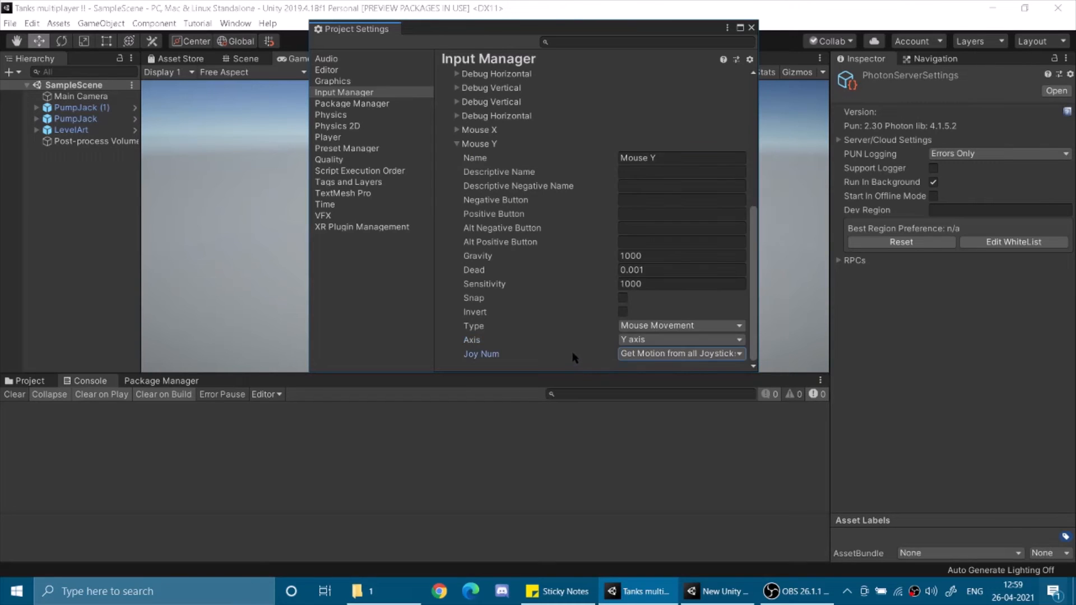
Close the project settings and play-test the camera's mouse movement, stopping the game at the end.
left_click(751, 28)
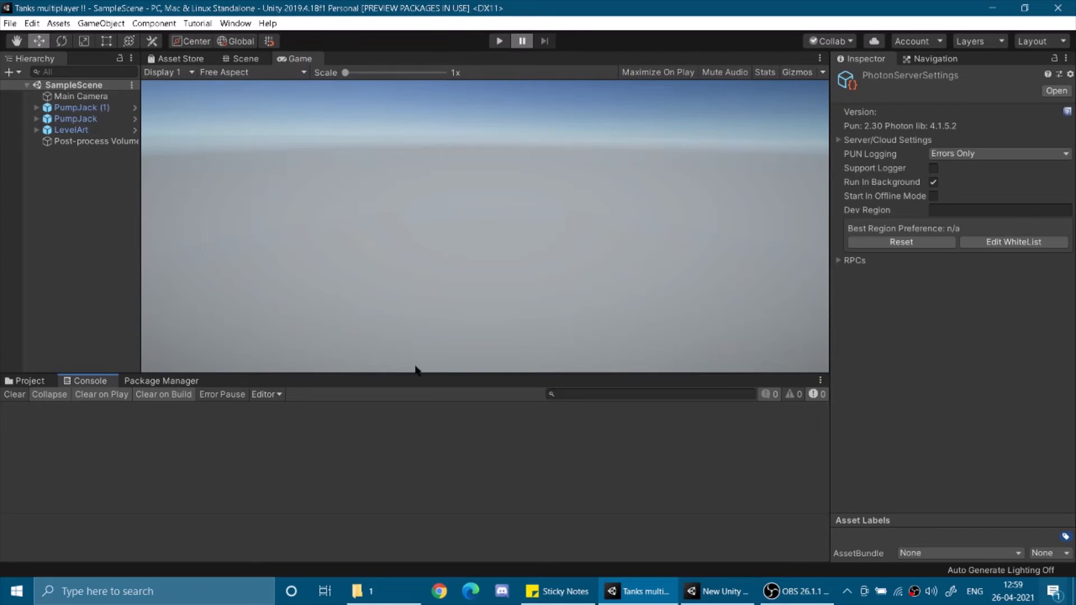
left_click(501, 42)
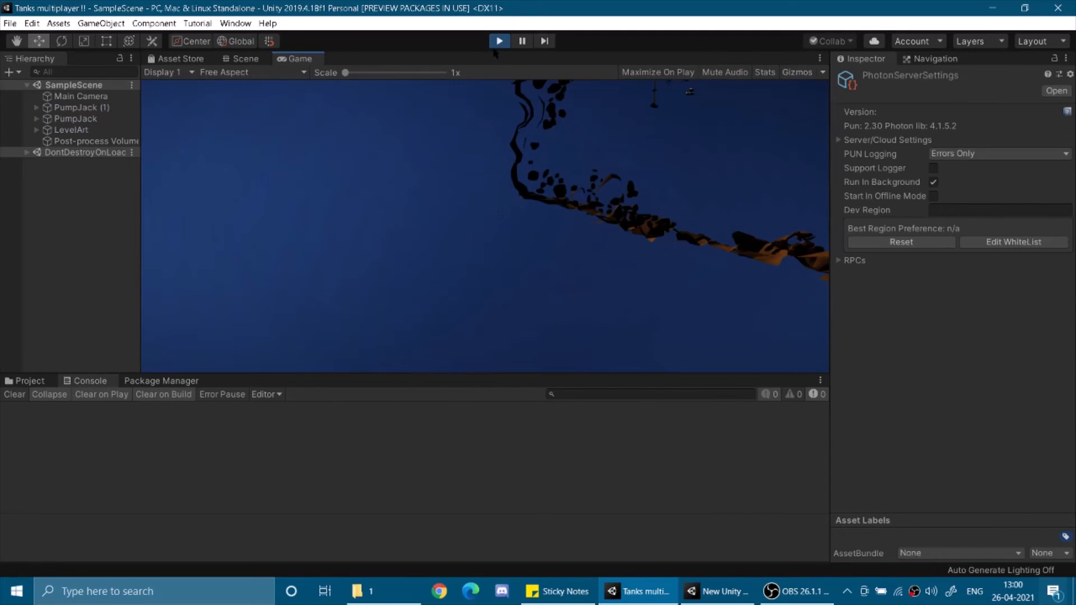
left_click(499, 42)
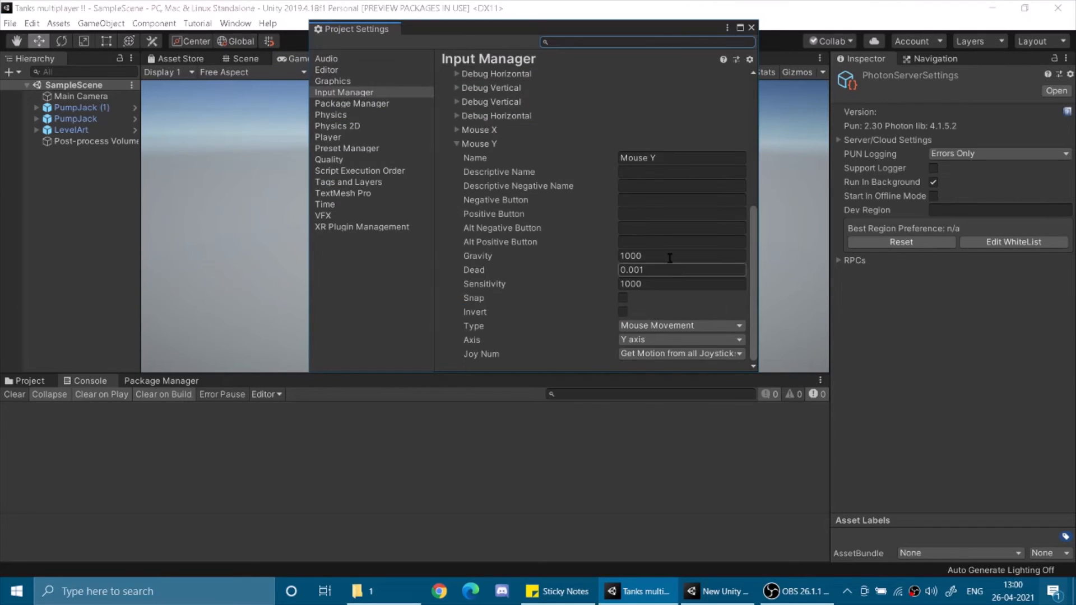
Set both Gravity and Dead to 0 for the Mouse Y axis in the Input Manager.
left_click(670, 256)
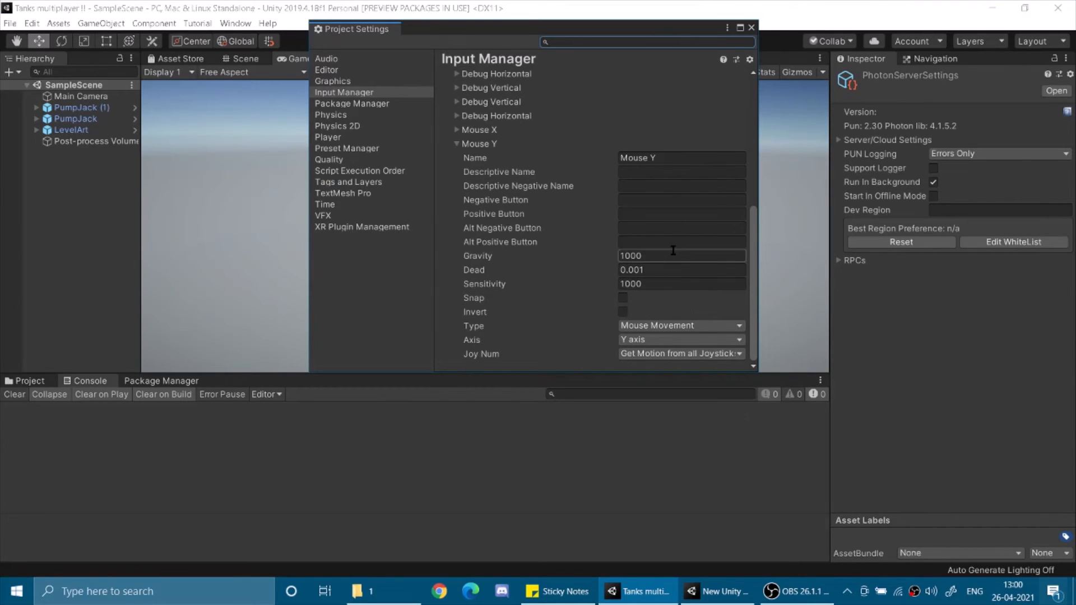
type("0")
left_click(670, 267)
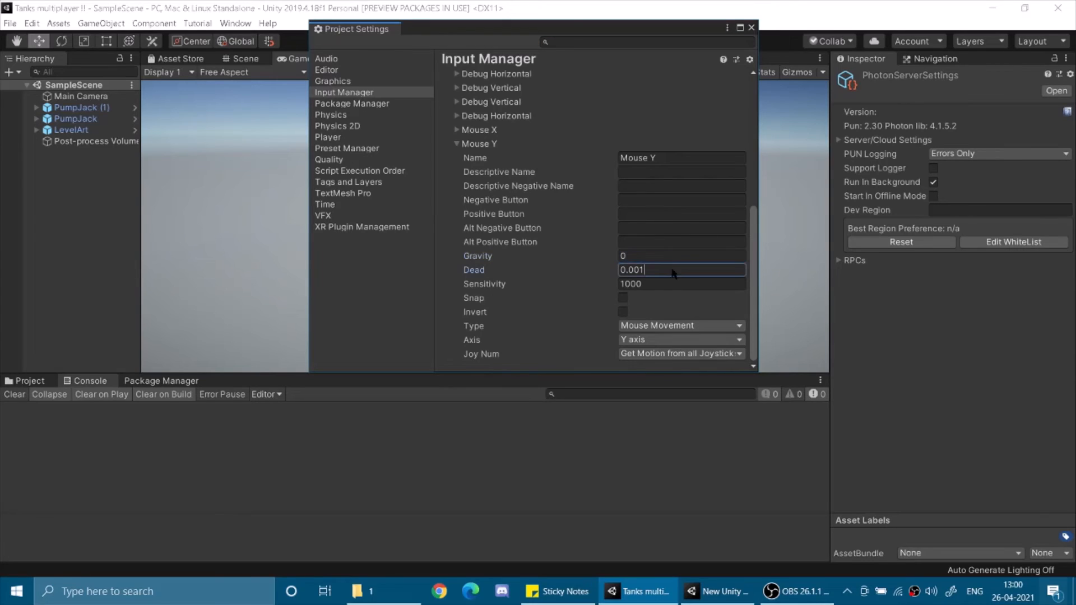
type("0")
Set both Gravity and Dead to 0 for the Mouse X axis as well.
left_click(457, 129)
left_click(647, 241)
type("0")
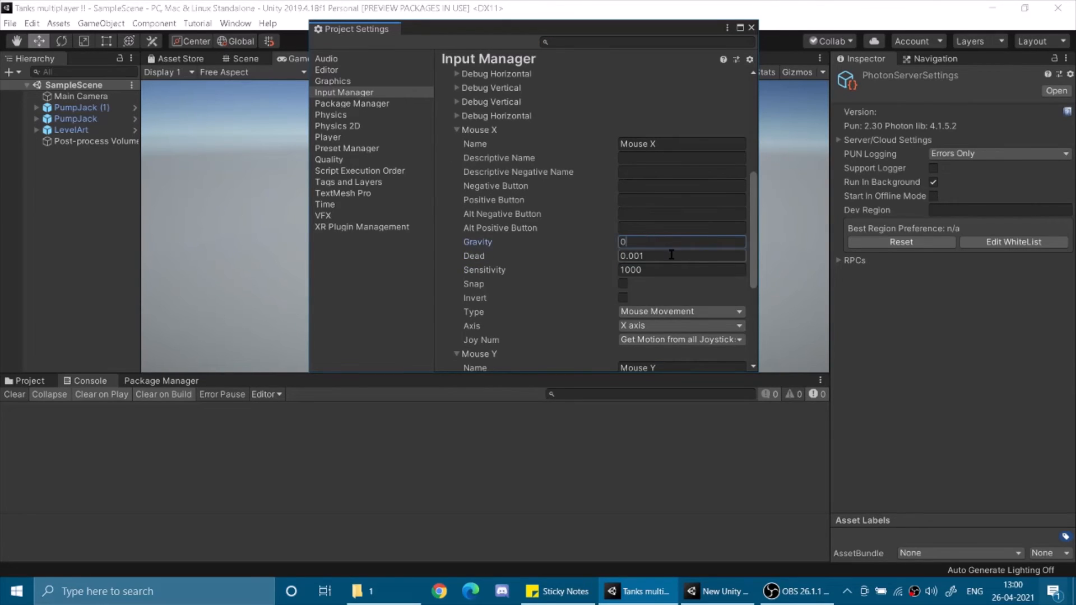
left_click(672, 256)
type("0")
Close the project settings, run the scene again to check the camera's response to the mouse, and stop it.
left_click(751, 27)
left_click(499, 41)
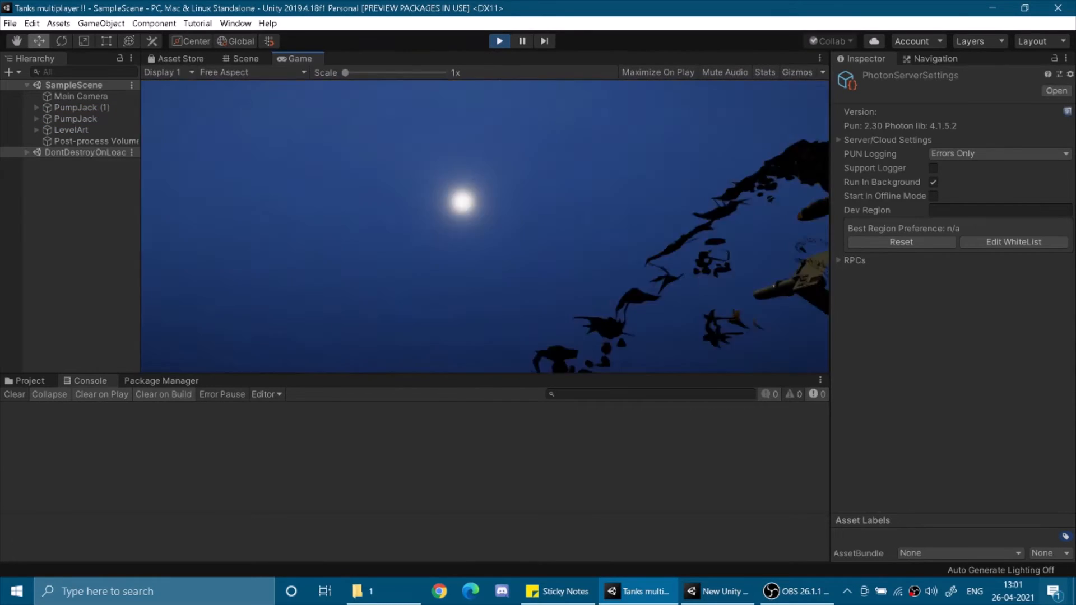
key("Escape")
left_click(498, 41)
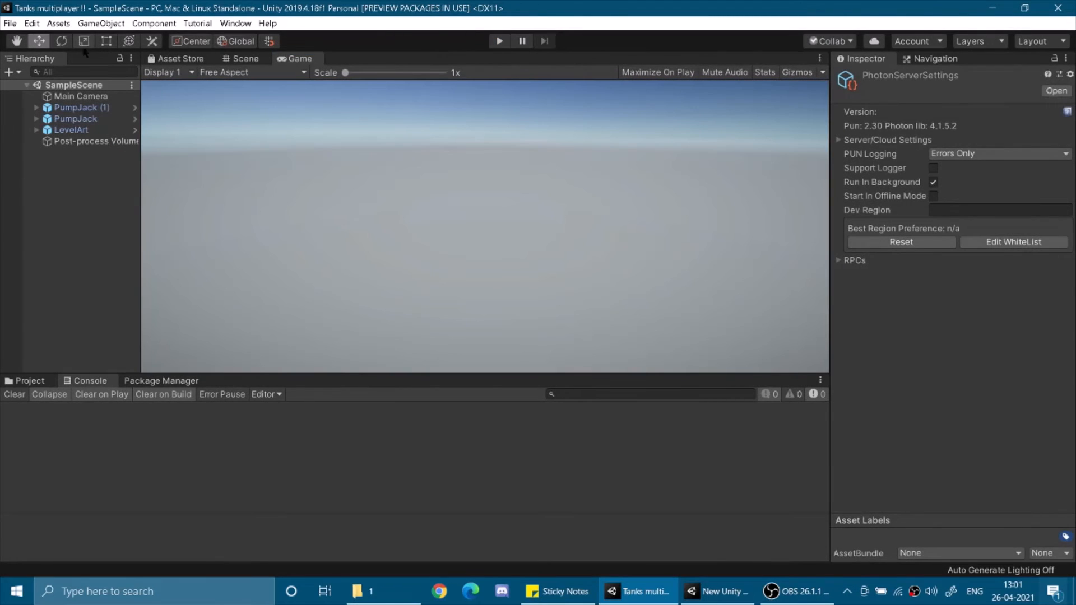
Reopen the Input Manager in the project settings and set the Mouse X sensitivity to 0.1.
left_click(25, 25)
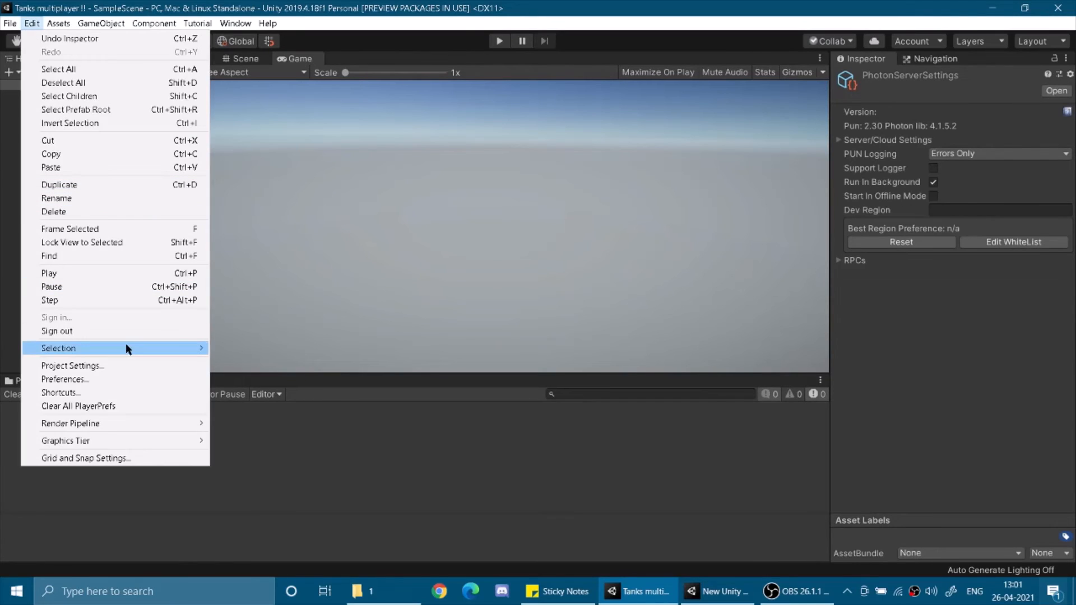
left_click(131, 366)
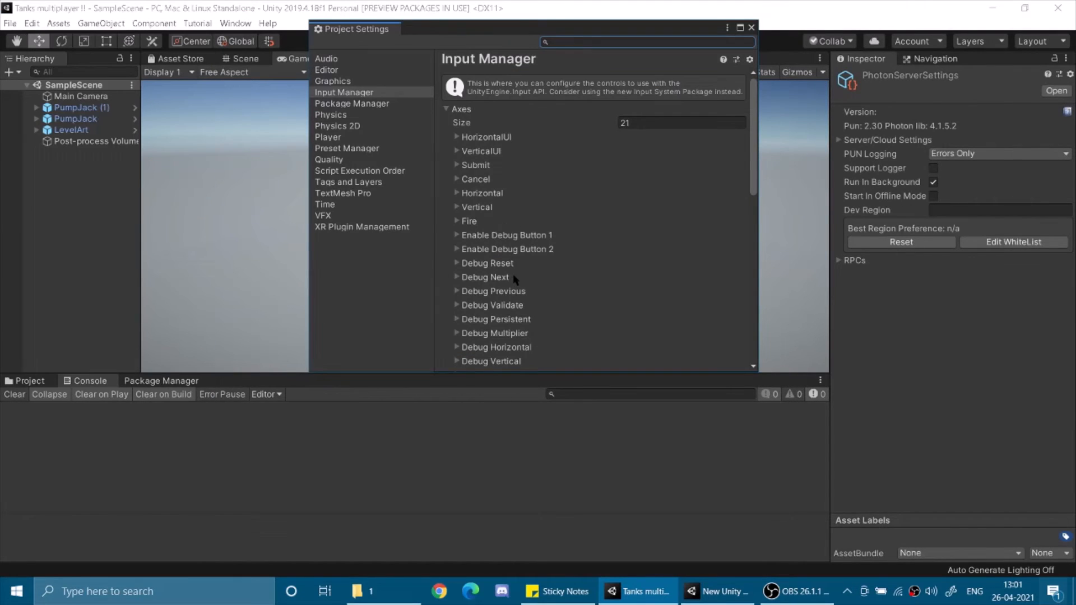
scroll(514, 279, "down", 6)
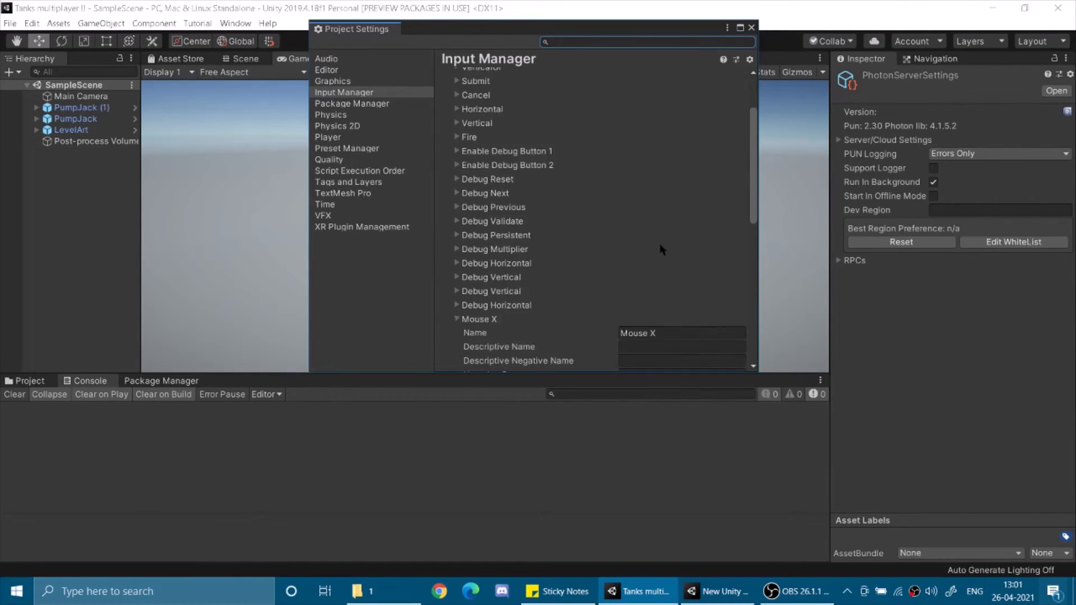
scroll(662, 302, "down", 2)
left_click(662, 291)
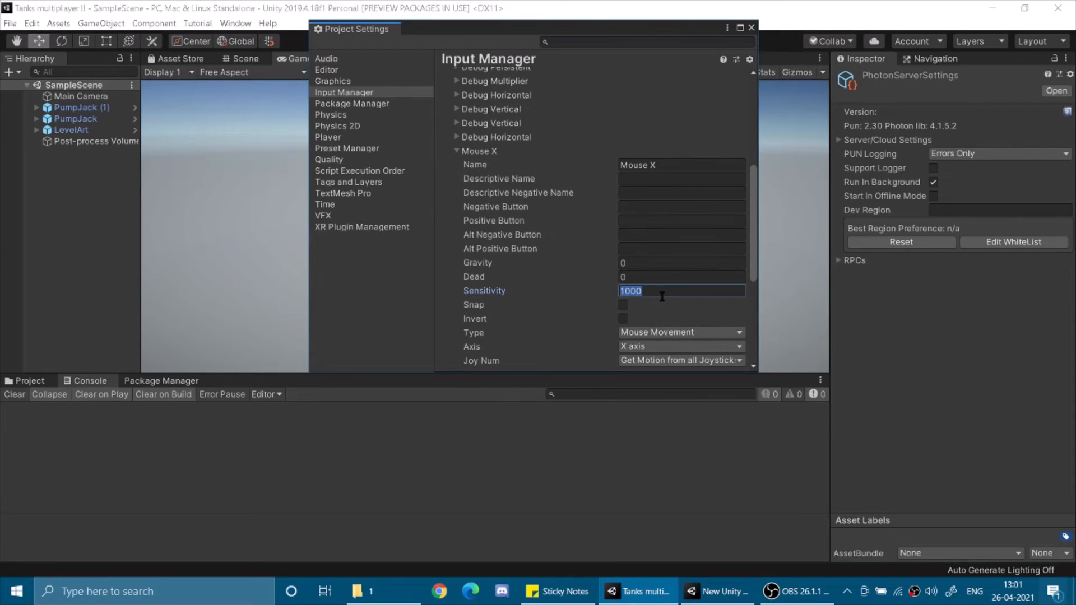
type("0.1")
Set the Mouse Y sensitivity to 0.1 in the Input Manager and close the project settings.
scroll(695, 314, "down", 5)
left_click(712, 344)
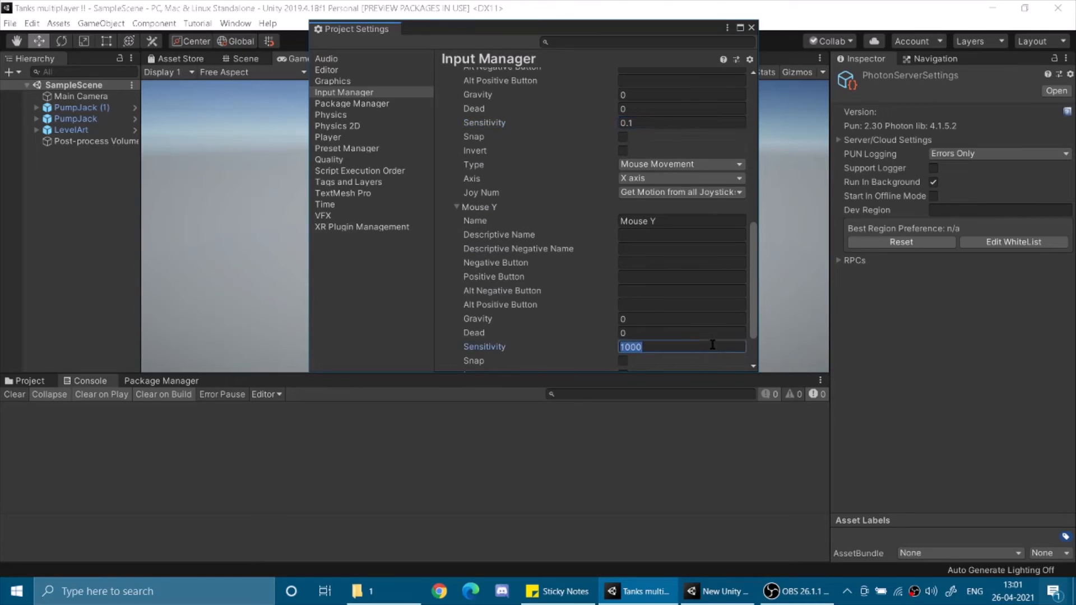
type("0.1")
scroll(714, 346, "down", 3)
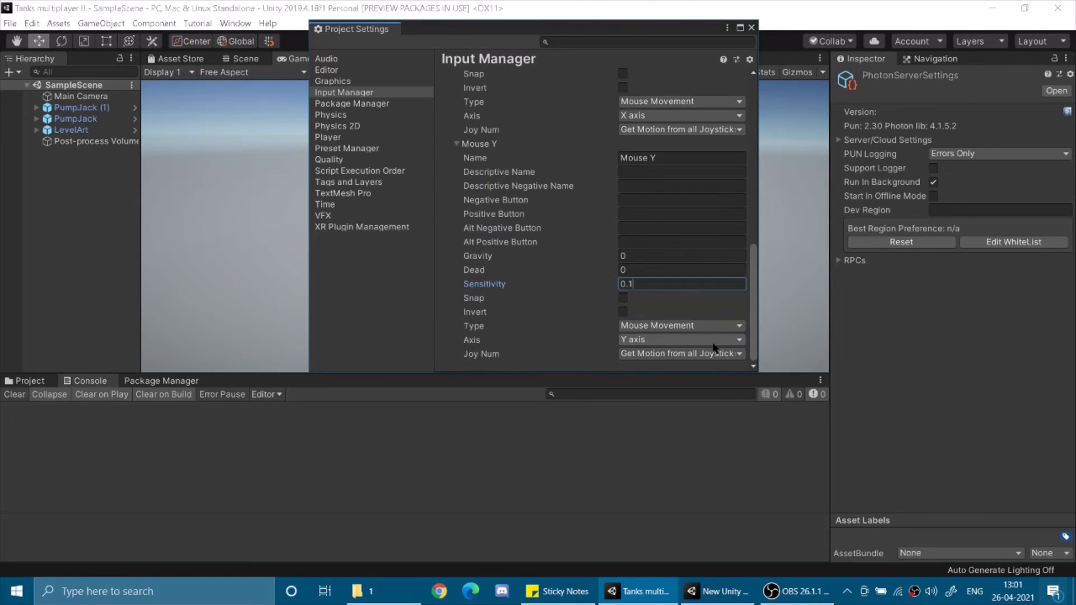
left_click(751, 27)
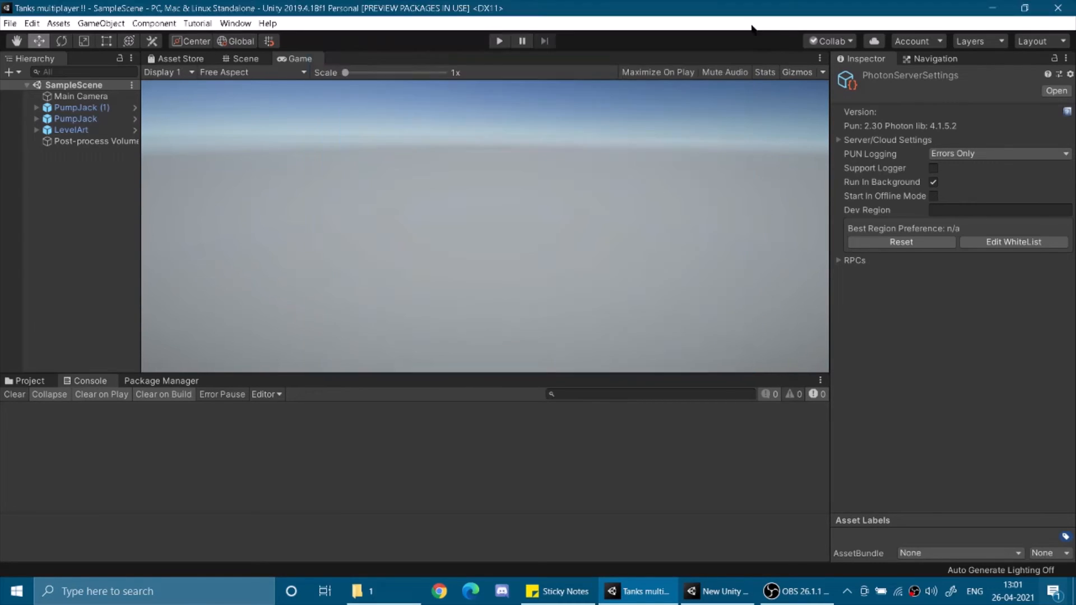
Run the scene to test the camera's mouse response, repeat the test with the game view maximized, and stop it.
left_click(498, 41)
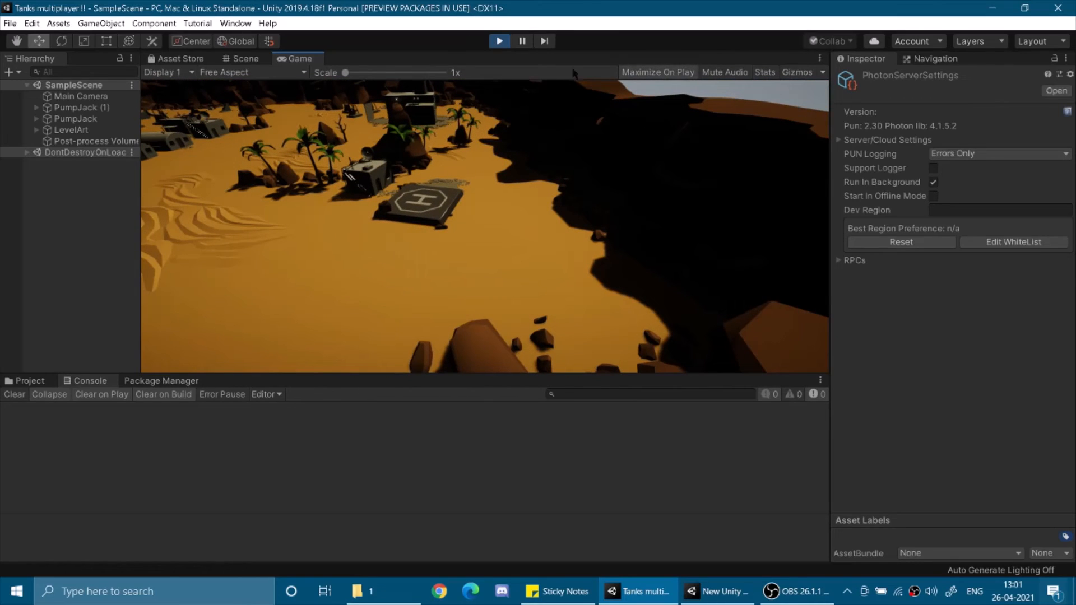
left_click(500, 41)
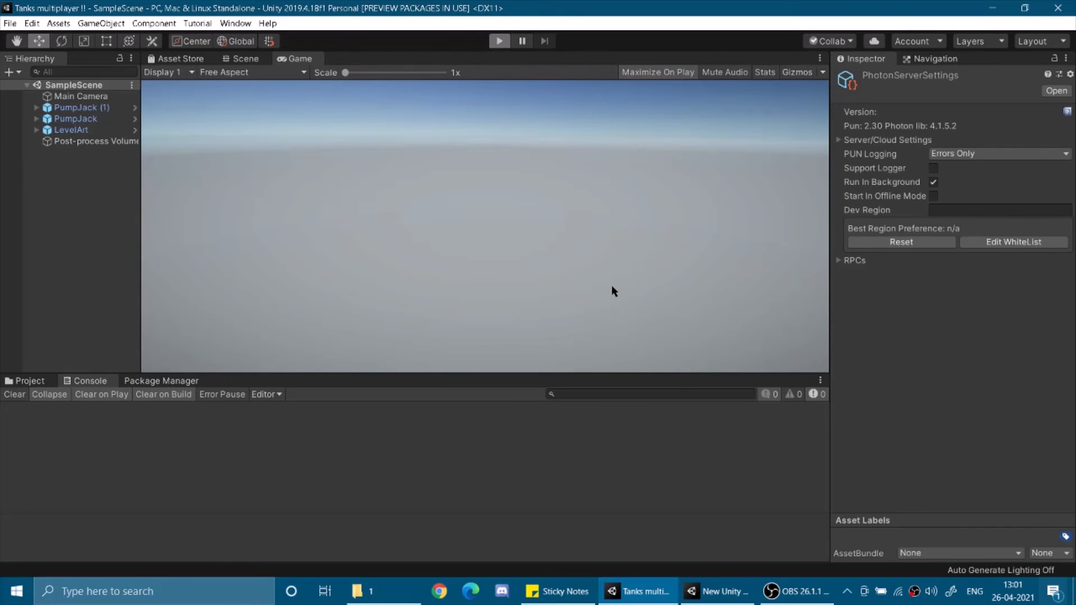
key("ctrl+p")
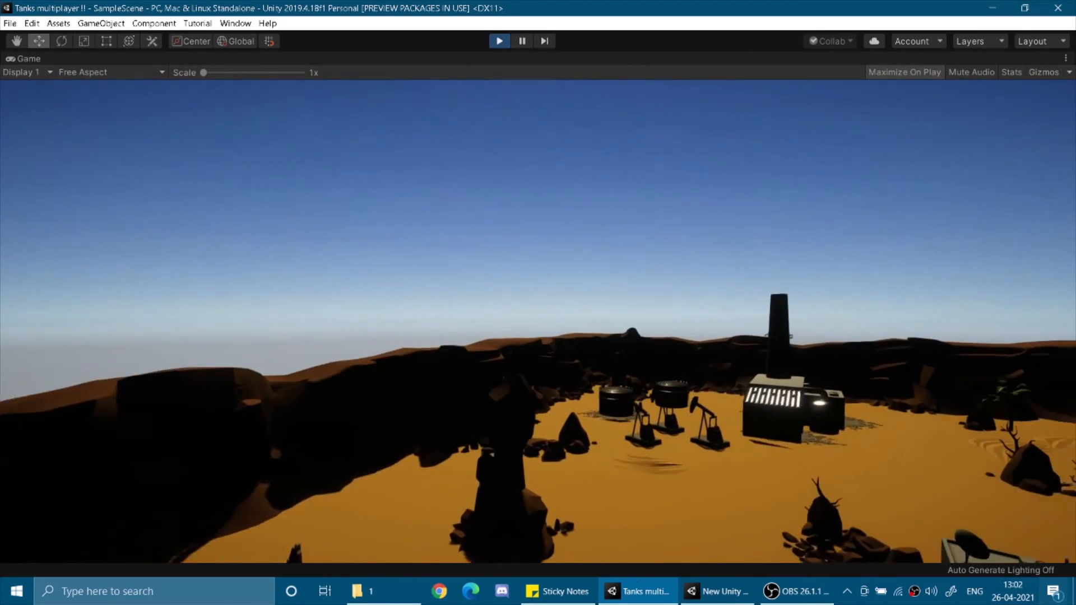
left_click(499, 41)
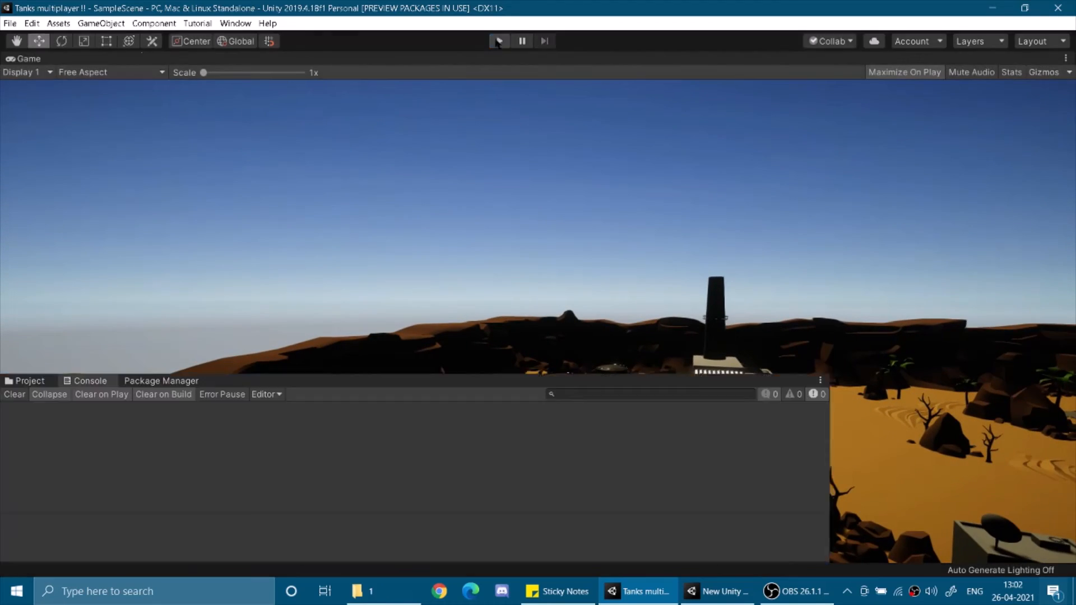
Move the Main Camera over the level to about X 58.6, Y 56, Z 45.4.
left_click(79, 107)
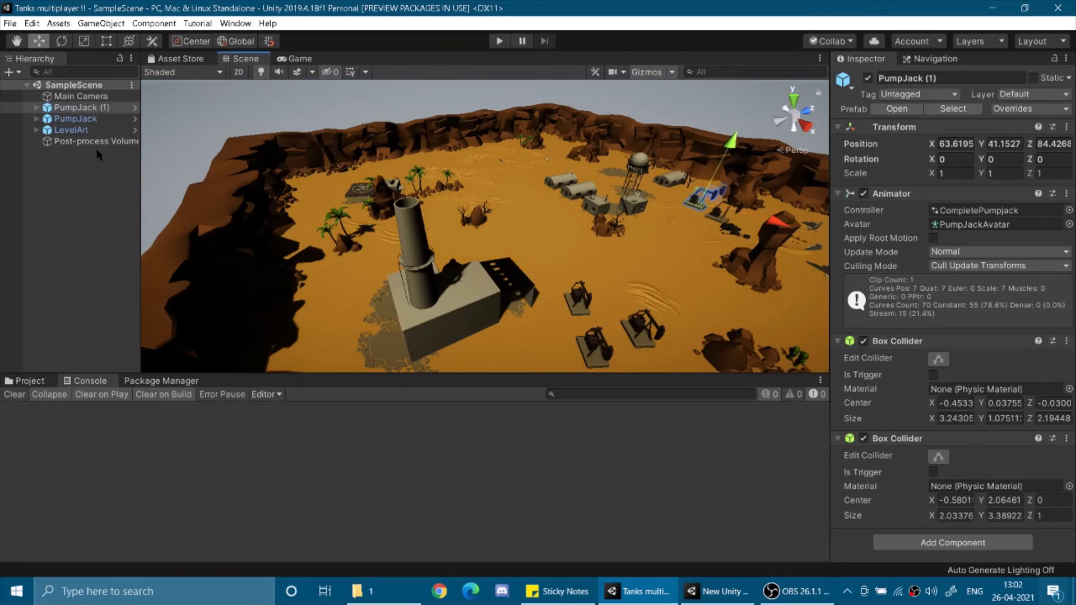
left_click(84, 96)
scroll(453, 251, "down", 3)
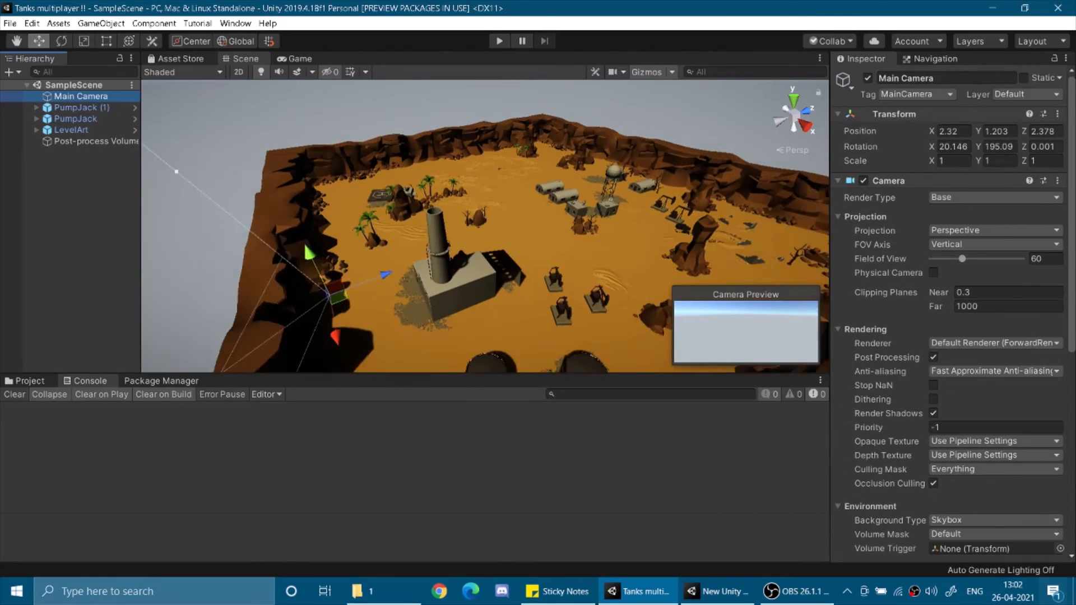
left_click_drag(311, 237, 580, 209)
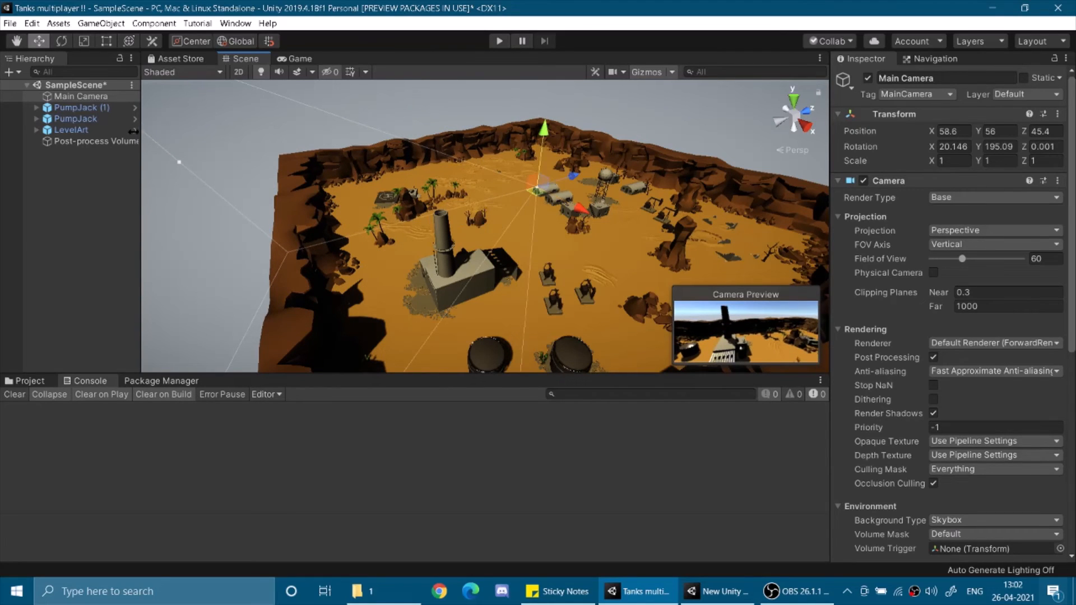
Change the Main Camera's background type to Solid Color and make the background orange, D48F17.
scroll(981, 363, "down", 5)
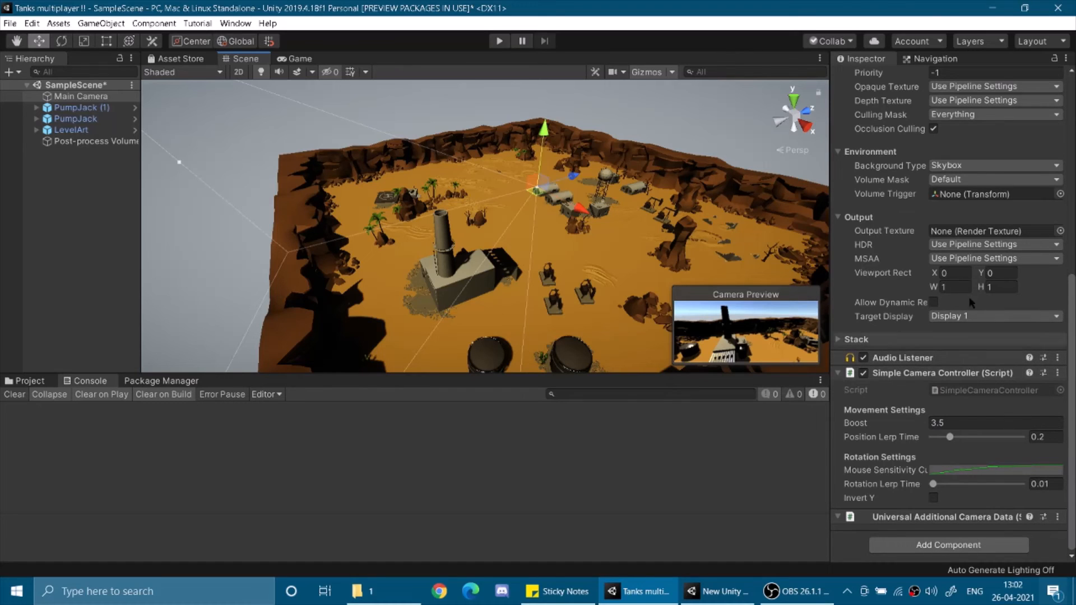
left_click(977, 166)
left_click(975, 176)
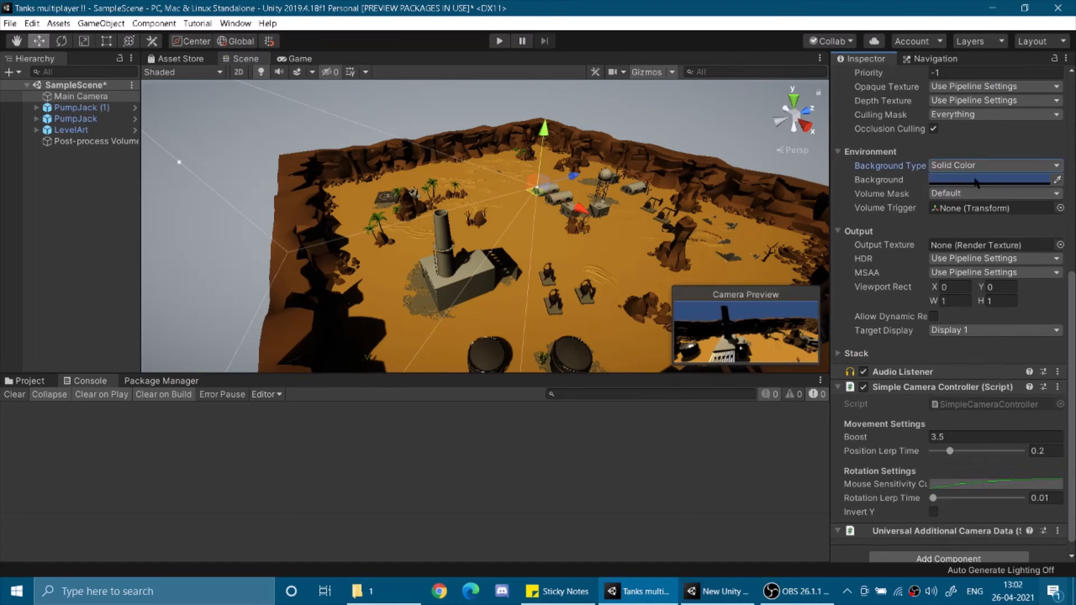
left_click(975, 179)
left_click(1040, 259)
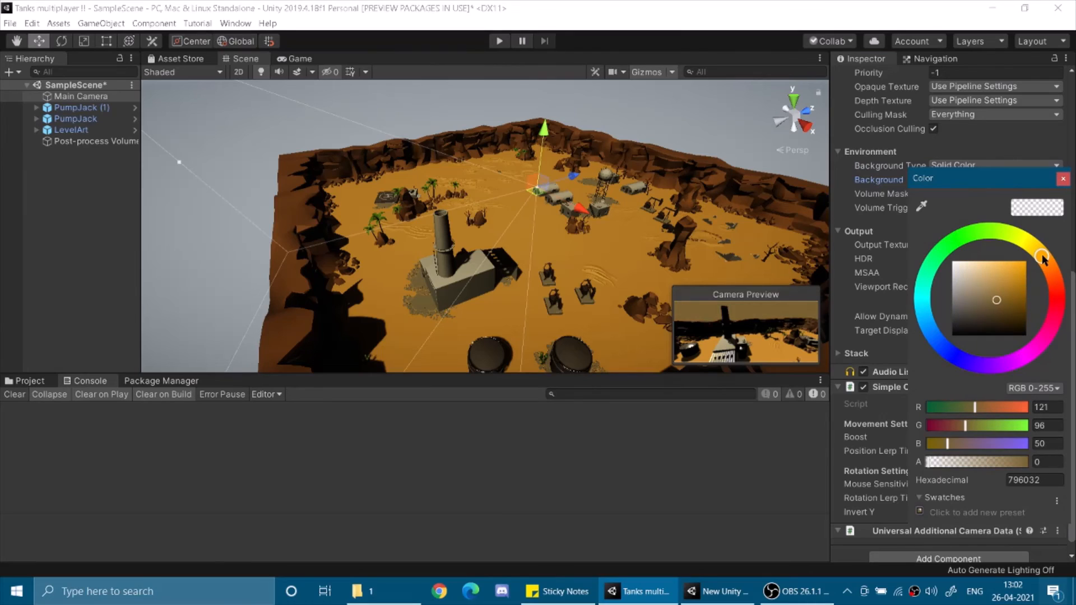
left_click_drag(1008, 289, 1019, 276)
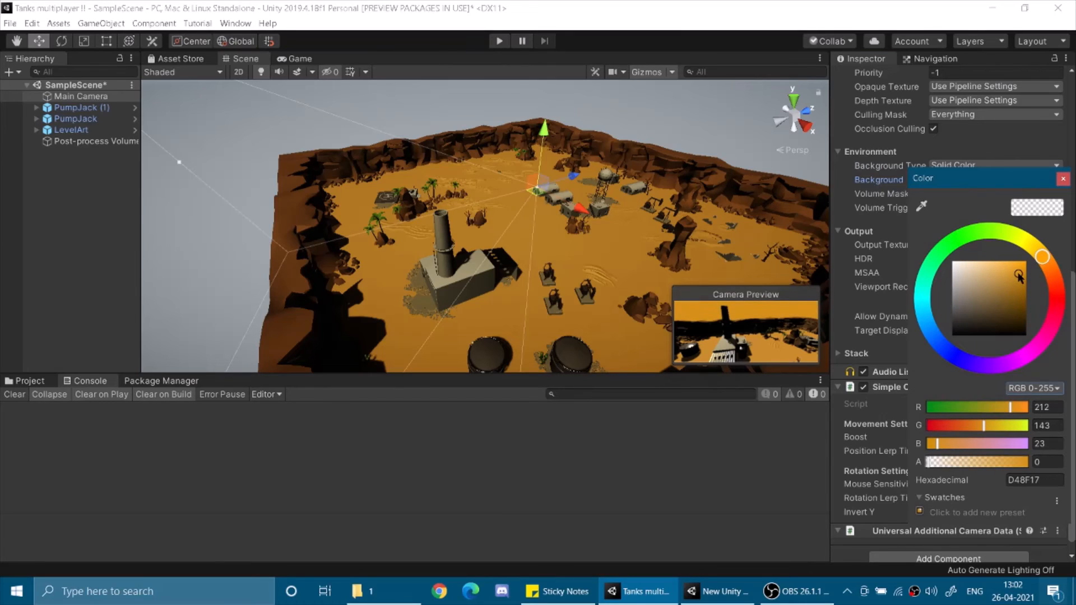
left_click(1063, 180)
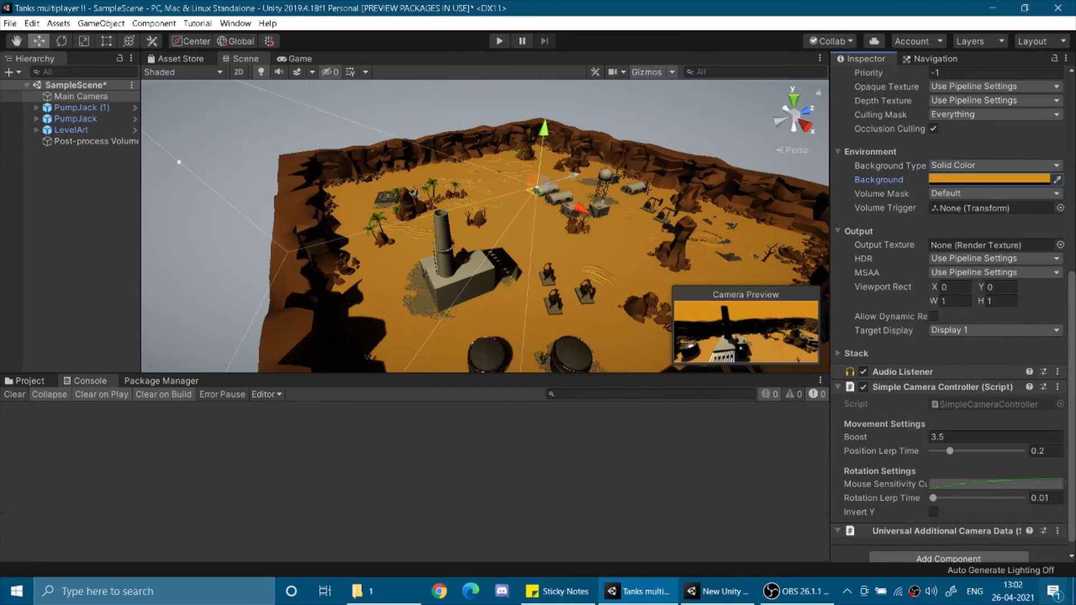
Add a Global Volume to the scene and create a new volume profile for it.
right_click(71, 183)
mouse_move(144, 404)
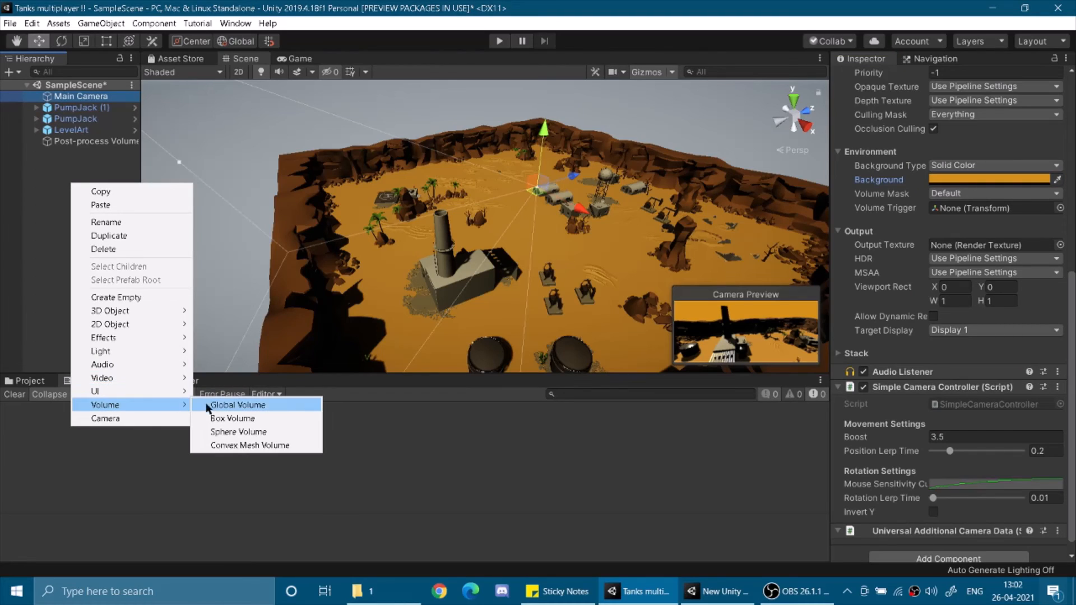
left_click(236, 405)
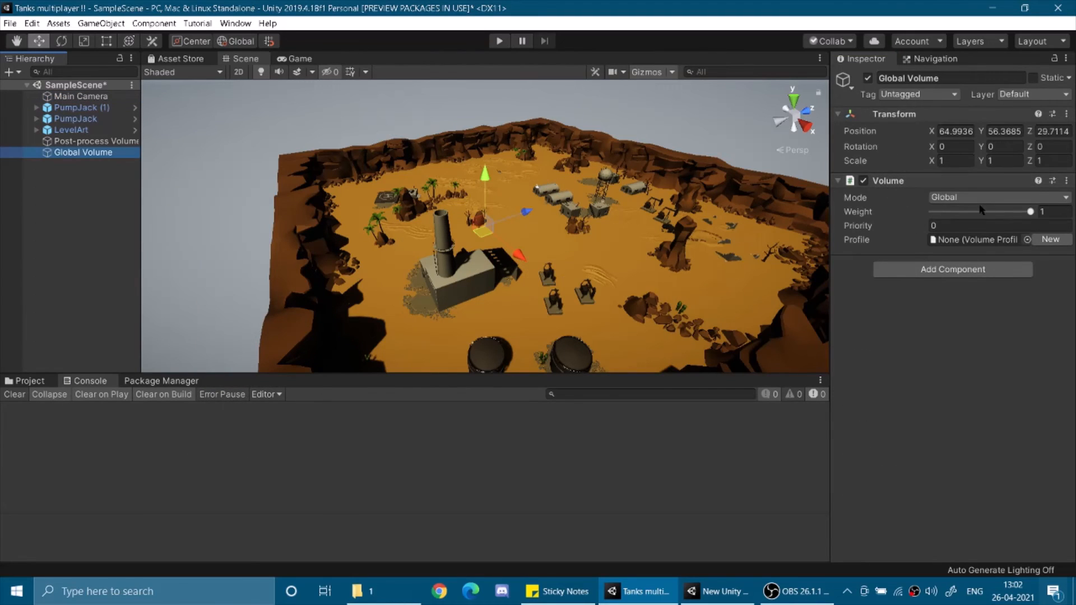
left_click(1051, 239)
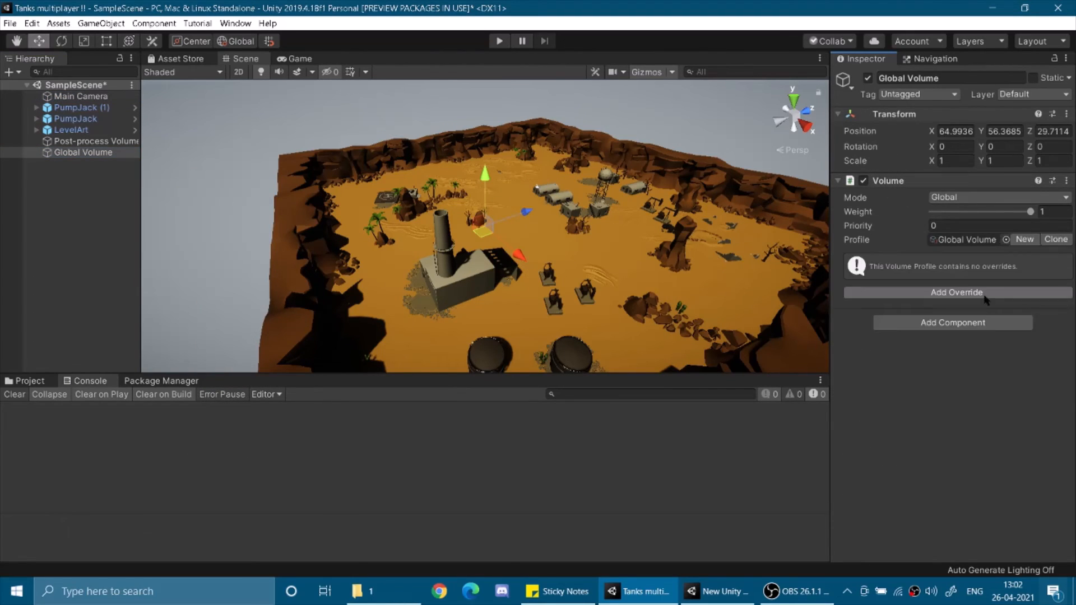
Add a Bloom override to the Global Volume and enable its Threshold, Intensity, Scatter, Tint, Clamp and High Quality Filtering properties.
left_click(978, 293)
left_click(921, 123)
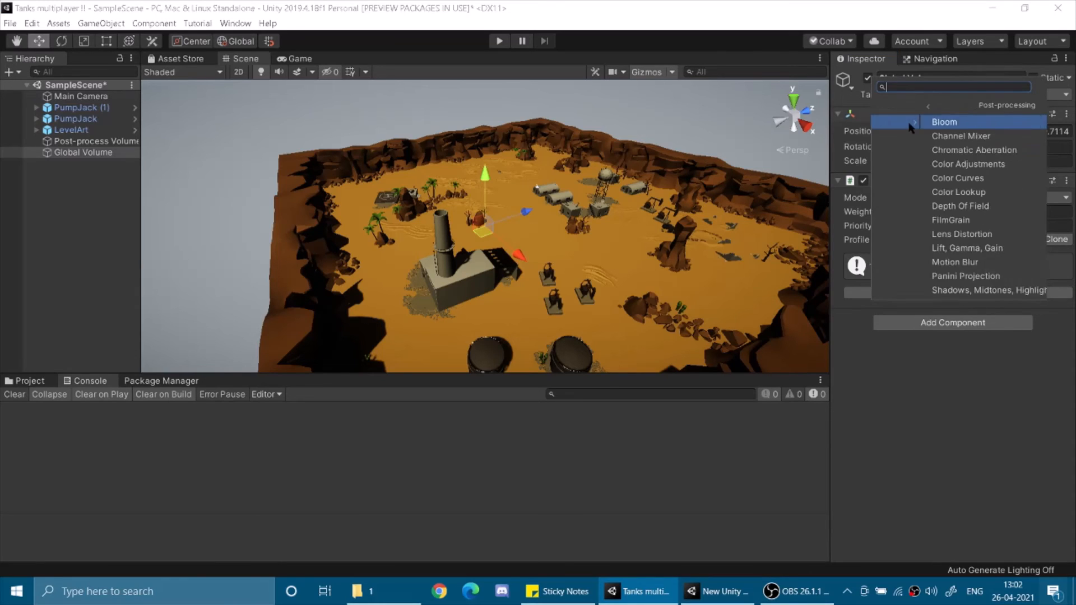
left_click(931, 121)
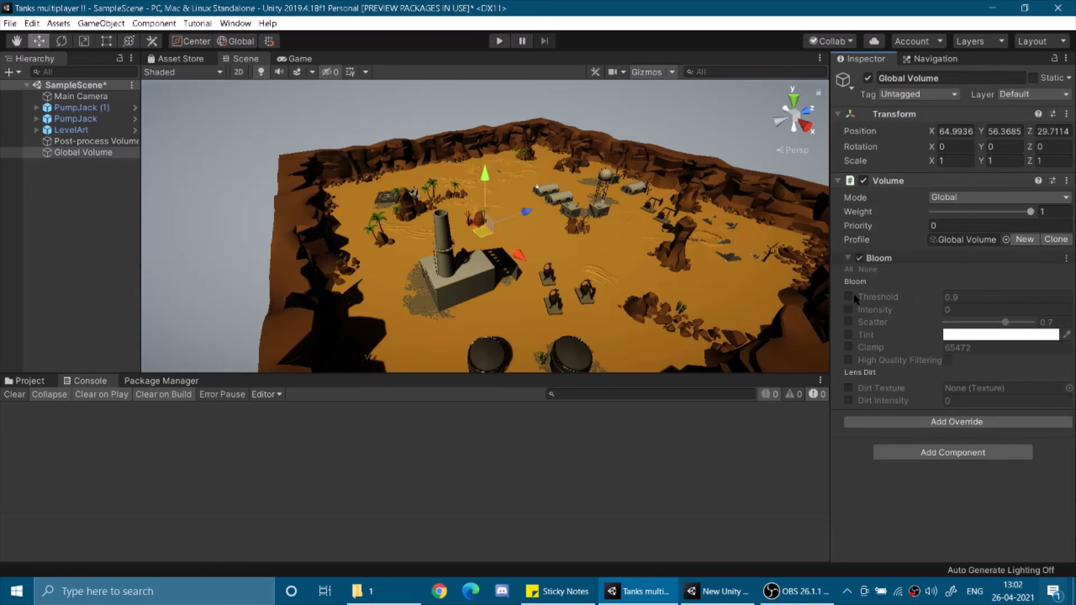
left_click(849, 310)
left_click(848, 322)
left_click(848, 335)
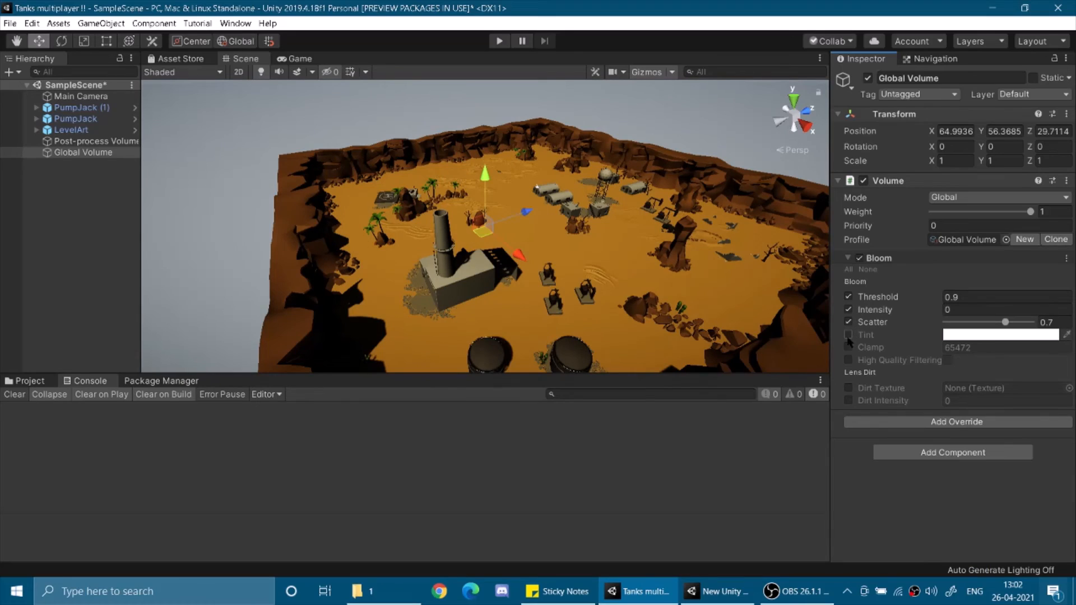
left_click(849, 347)
left_click(850, 362)
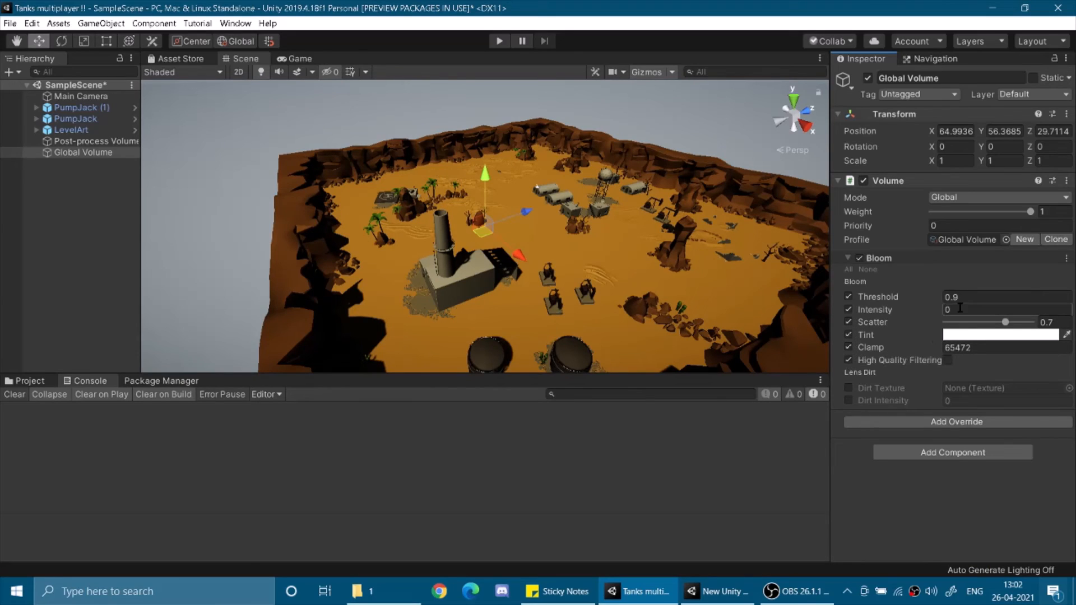
Set the Bloom threshold to 1.65, intensity to 2.22 and scatter to 0.692, and check the effect in the Game view.
left_click(949, 297)
type("1.65")
left_click(947, 310)
mouse_move(1005, 323)
left_mouse_down()
mouse_move(987, 323)
mouse_move(1005, 323)
left_mouse_up()
left_click(302, 59)
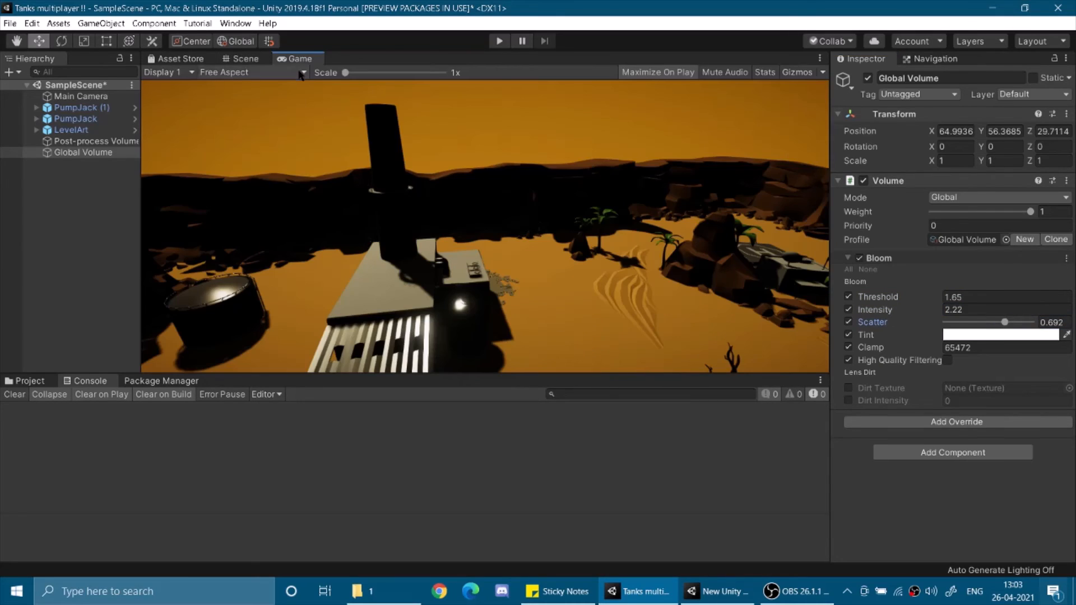
left_click(241, 58)
Try higher Bloom threshold values, settle on 9, and check the effect in the Game view.
left_click(1003, 297)
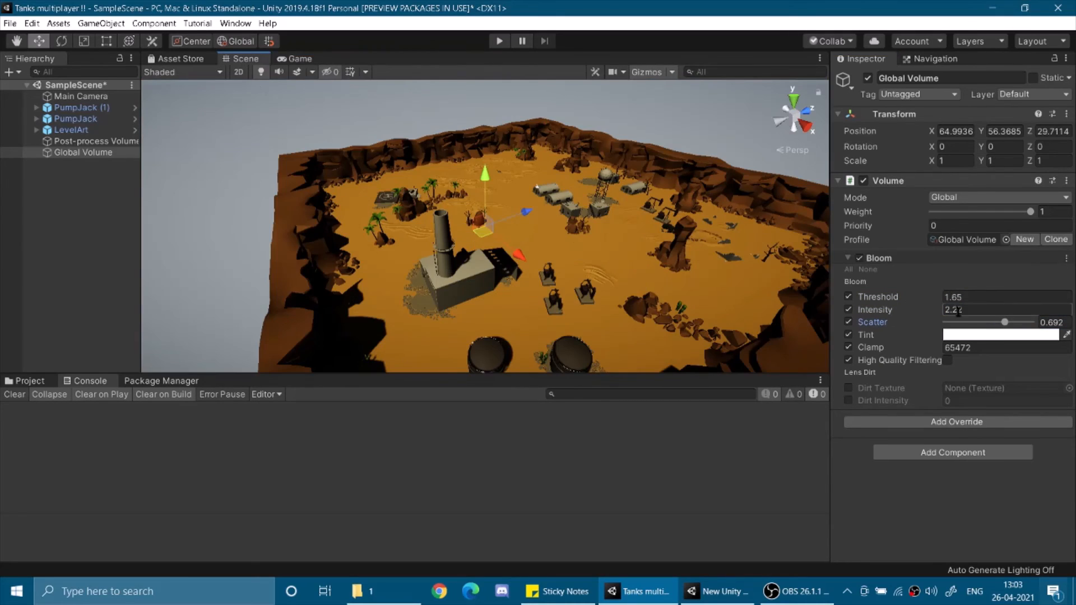
type("4.9")
left_click_drag(31, 290, 210, 303)
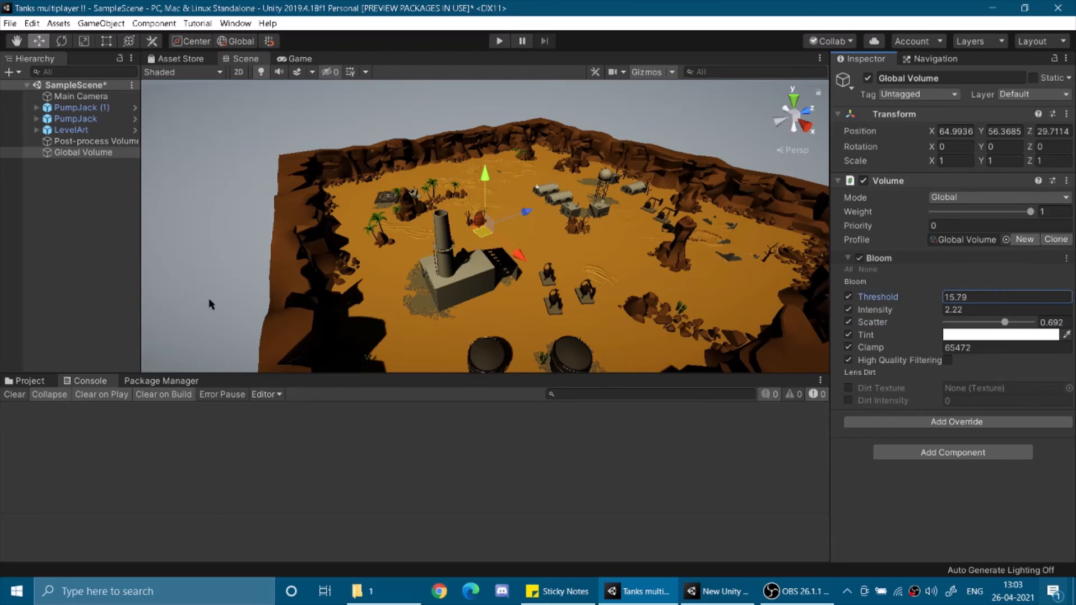
left_click(980, 297)
type("9")
left_click(294, 59)
left_click(241, 58)
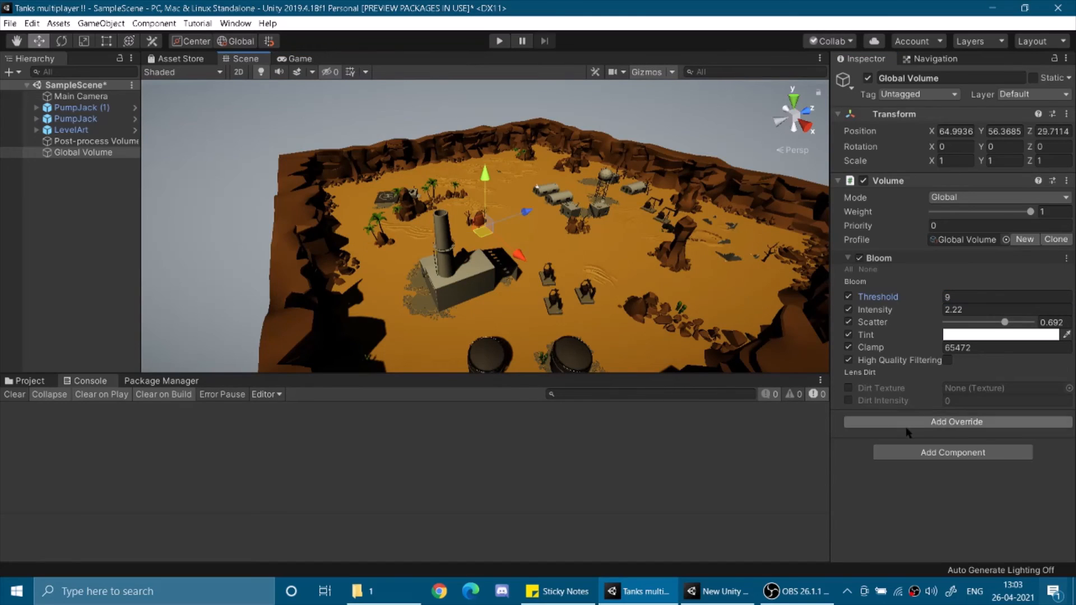
Add a Reflection Probe to the scene.
right_click(89, 185)
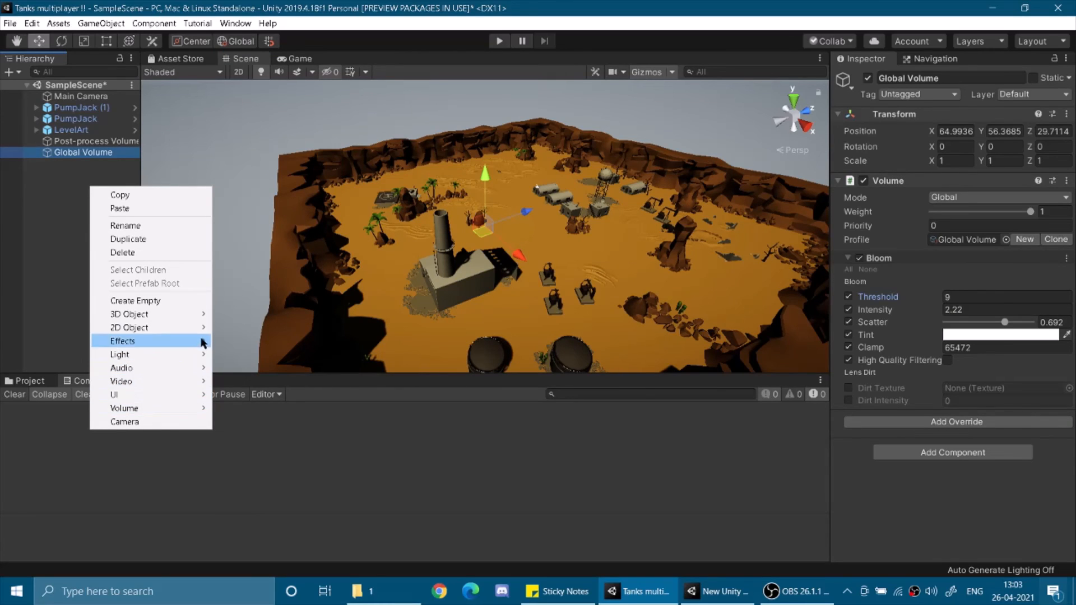
mouse_move(202, 360)
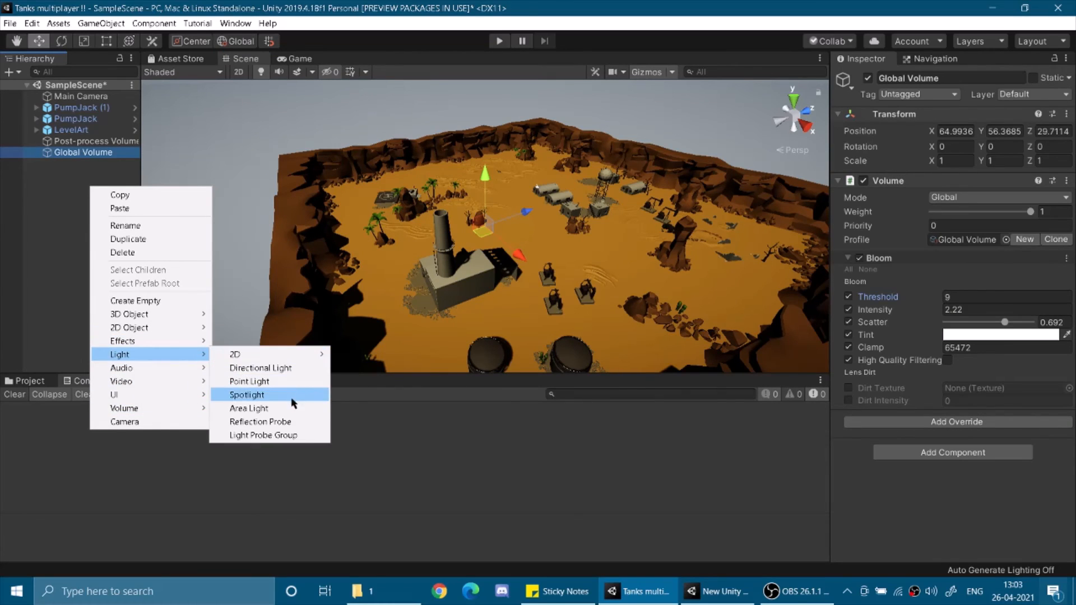
left_click(292, 423)
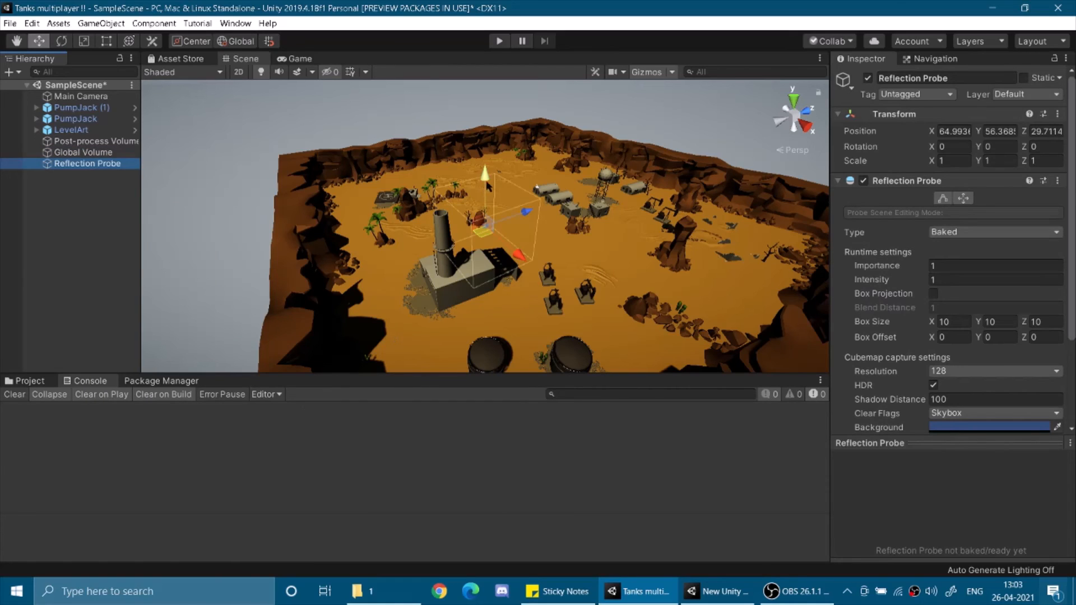
Generate the scene's lighting from the Lighting Settings, close them, and inspect the baked level in the Scene view.
left_click(236, 23)
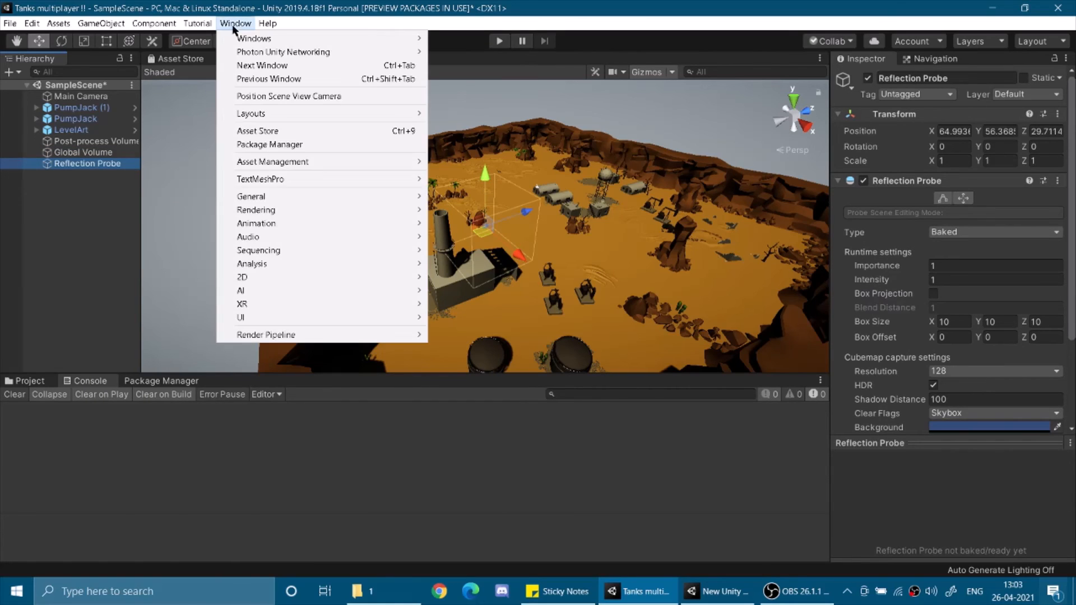
mouse_move(324, 208)
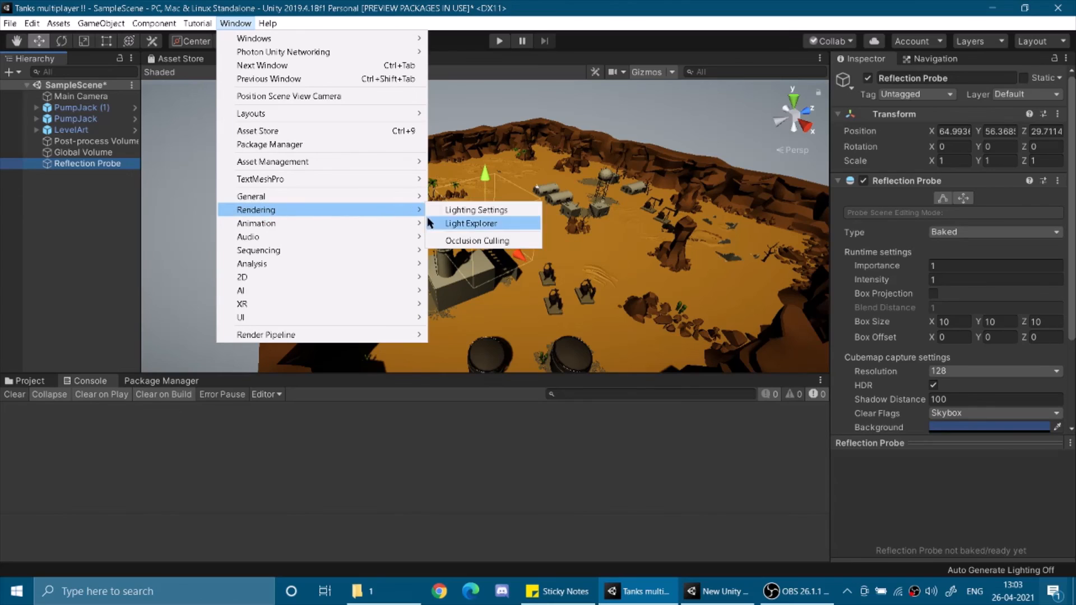
left_click(473, 209)
left_click(521, 333)
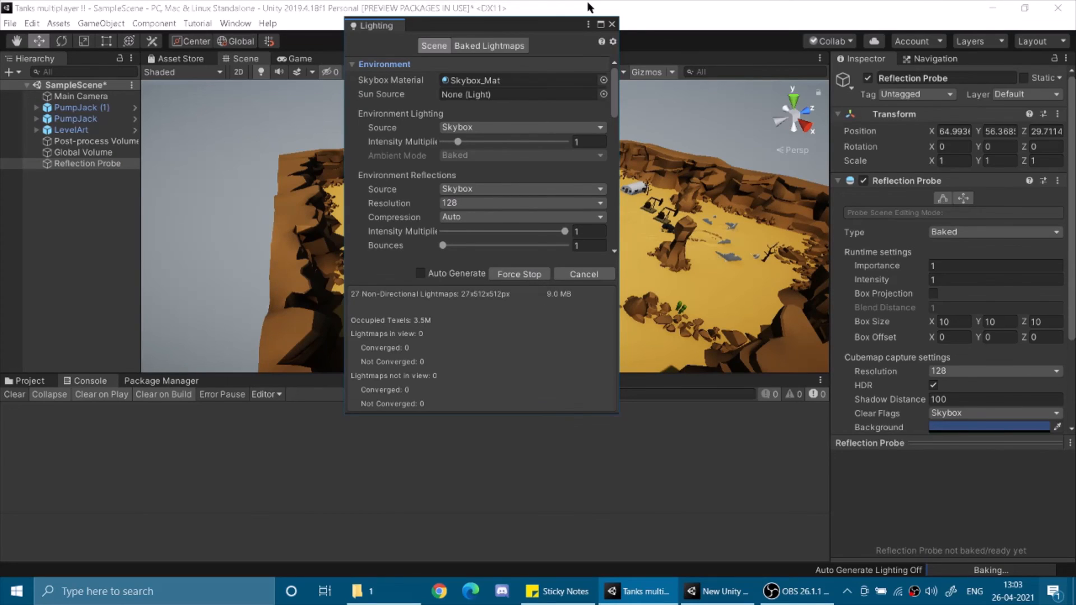
left_click(612, 25)
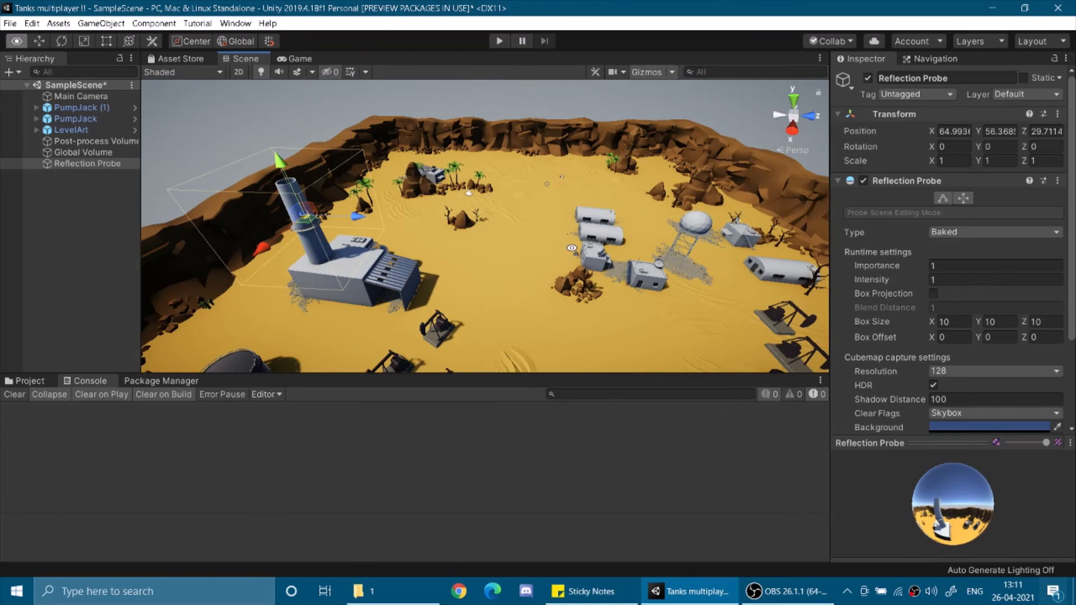
left_click_drag(571, 250, 365, 264, "alt")
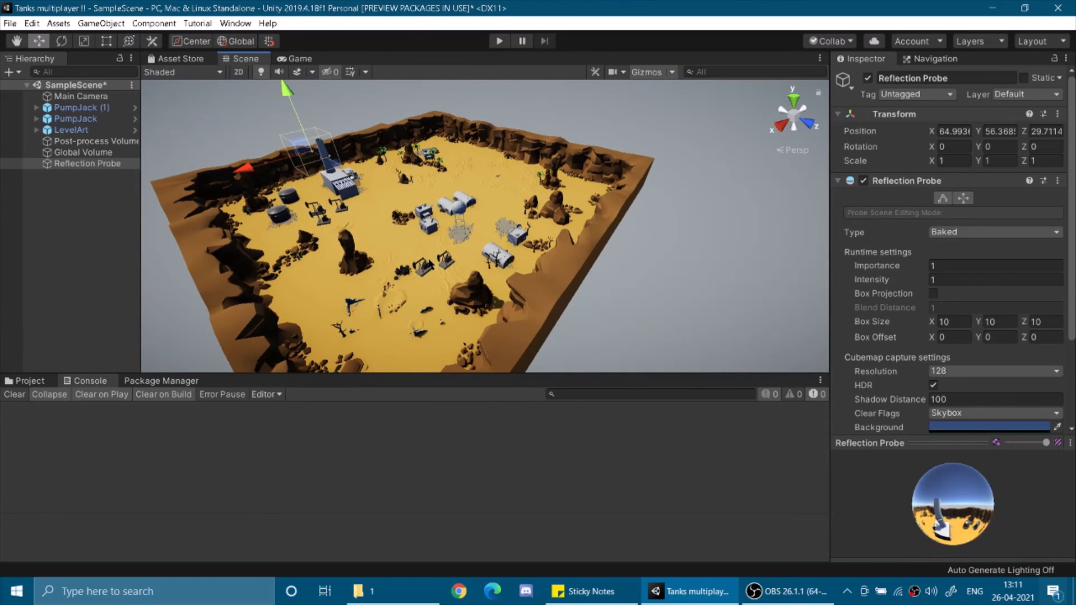
key("w")
right_click_drag(430, 263, 373, 218)
scroll(373, 219, "up", 1)
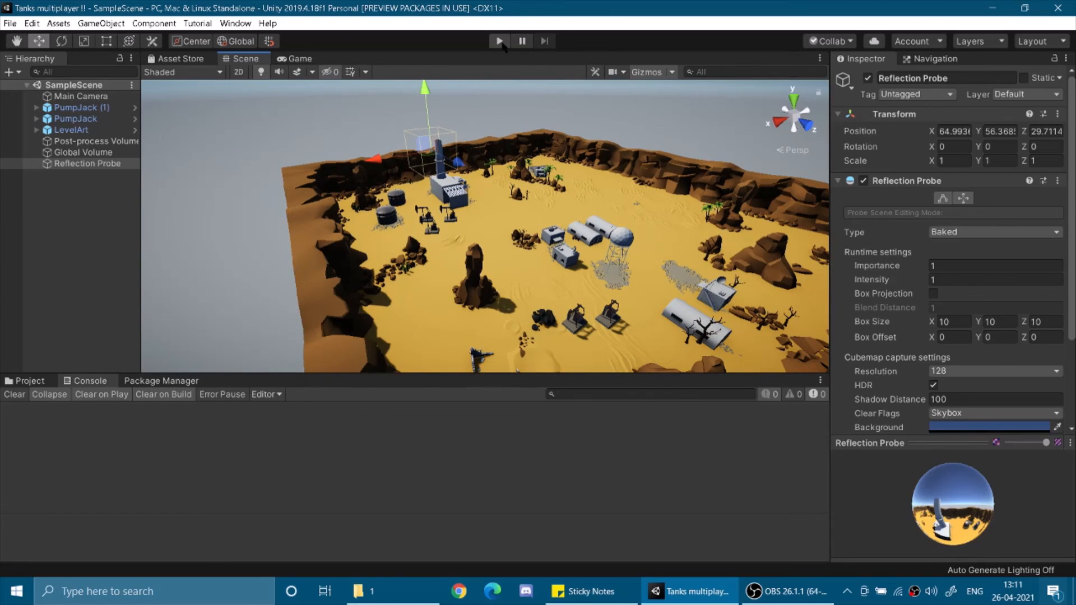
Run the scene in Play mode to check the baked lighting.
left_click(501, 43)
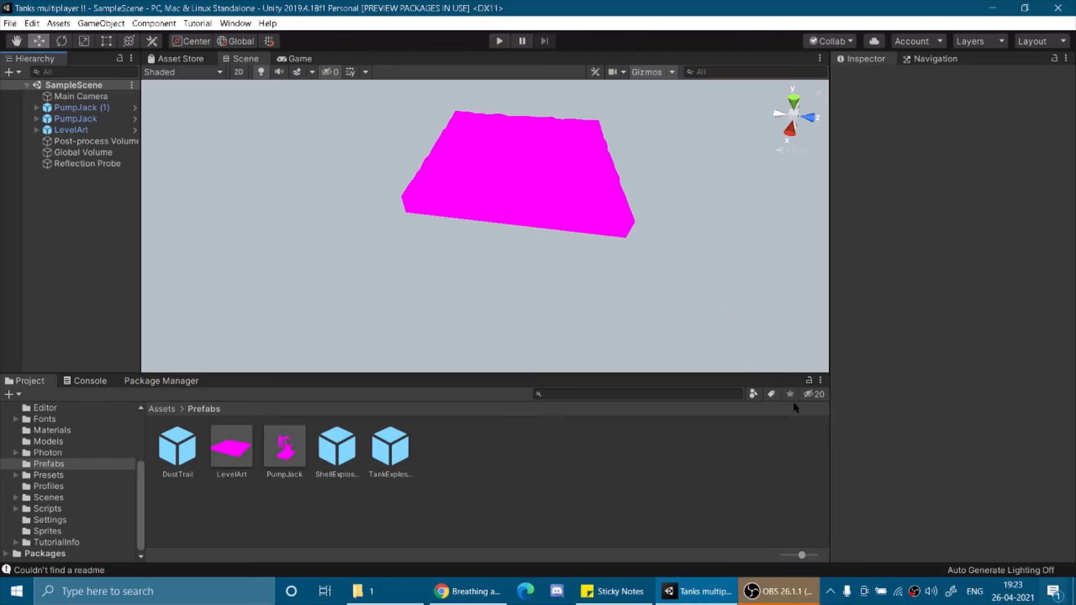
Assign UniversalRP-HighQuality as the Scriptable Render Pipeline asset in the project's Graphics settings, and close the settings.
left_click(17, 23)
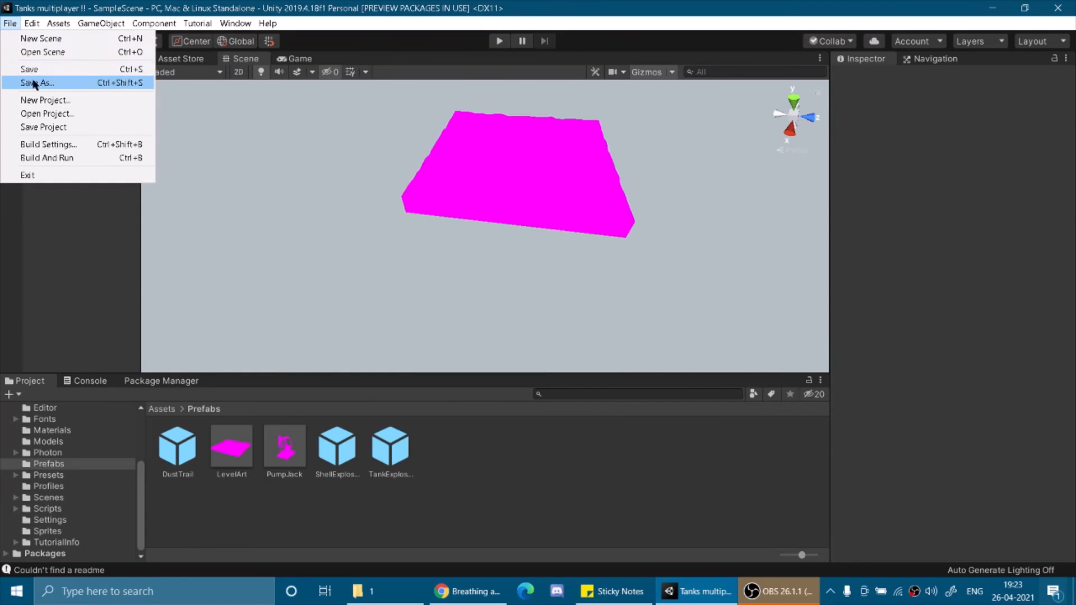
mouse_move(42, 23)
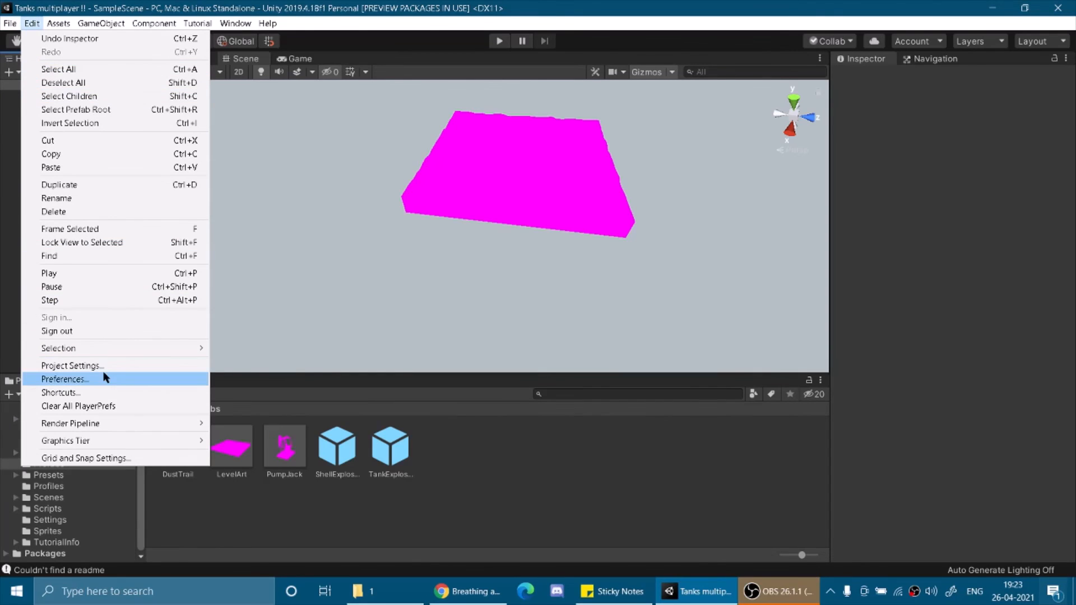
left_click(84, 365)
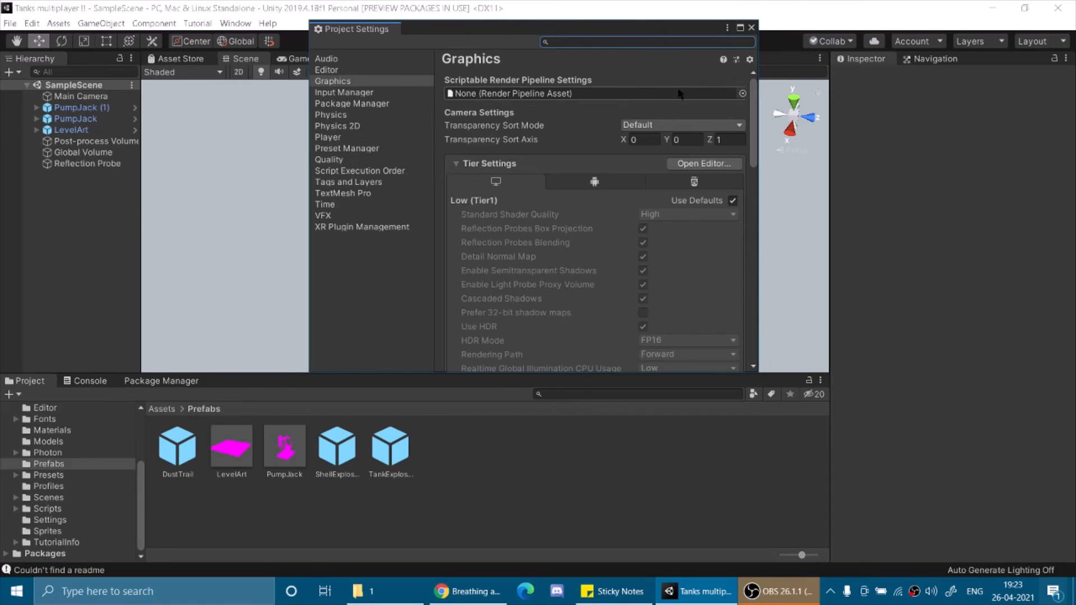
left_click(743, 93)
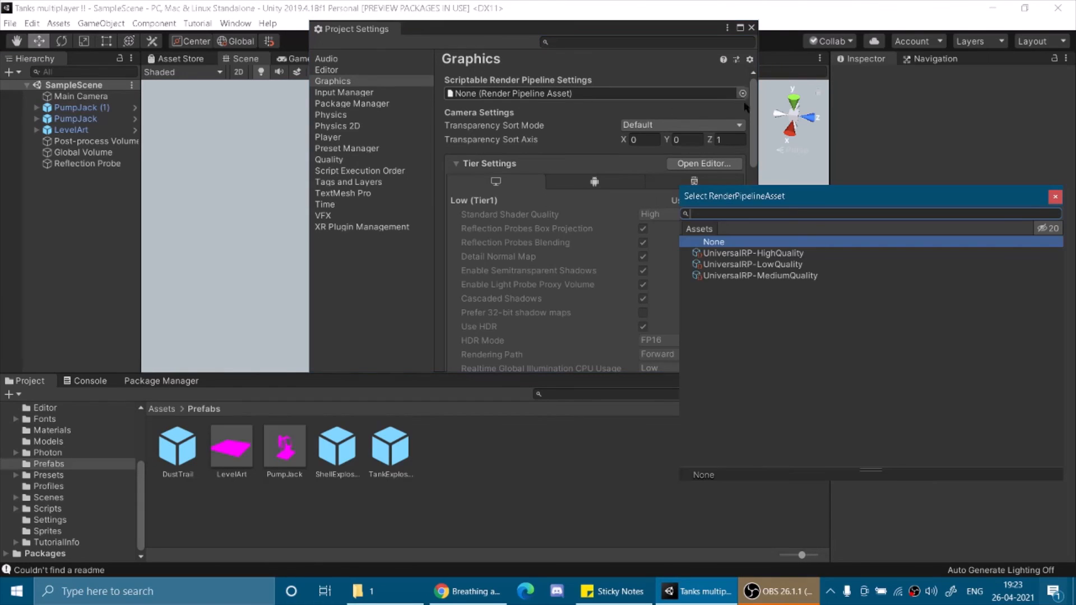
left_click(731, 254)
left_click(1055, 197)
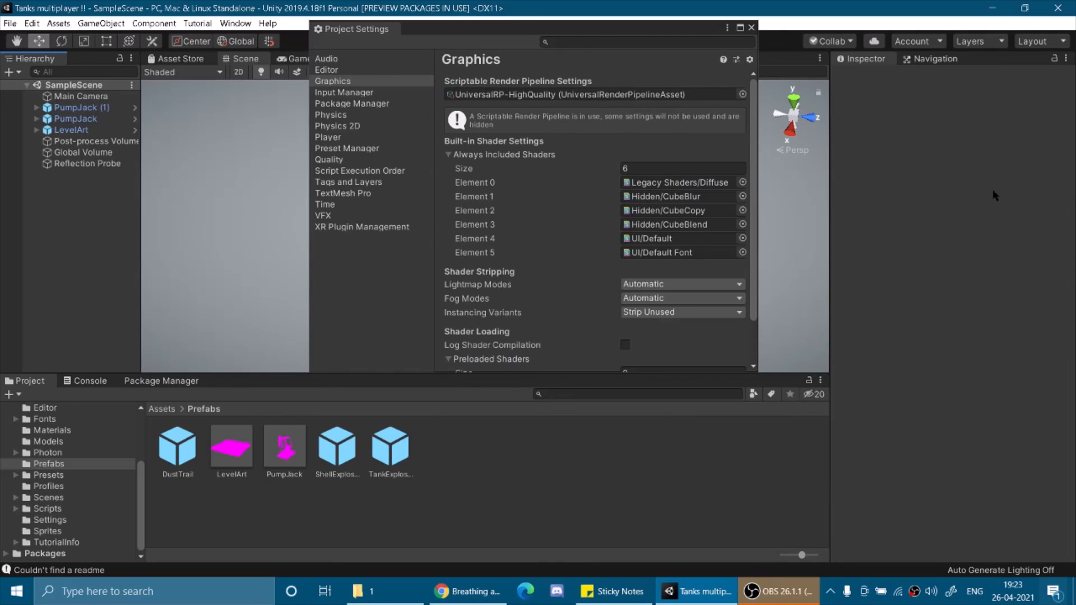
left_click(751, 28)
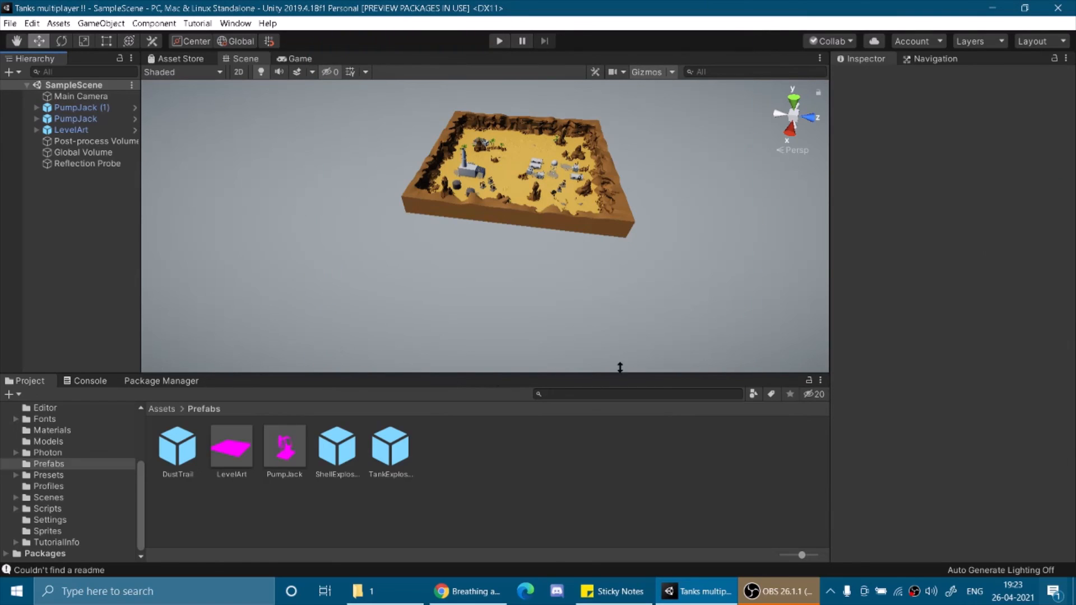